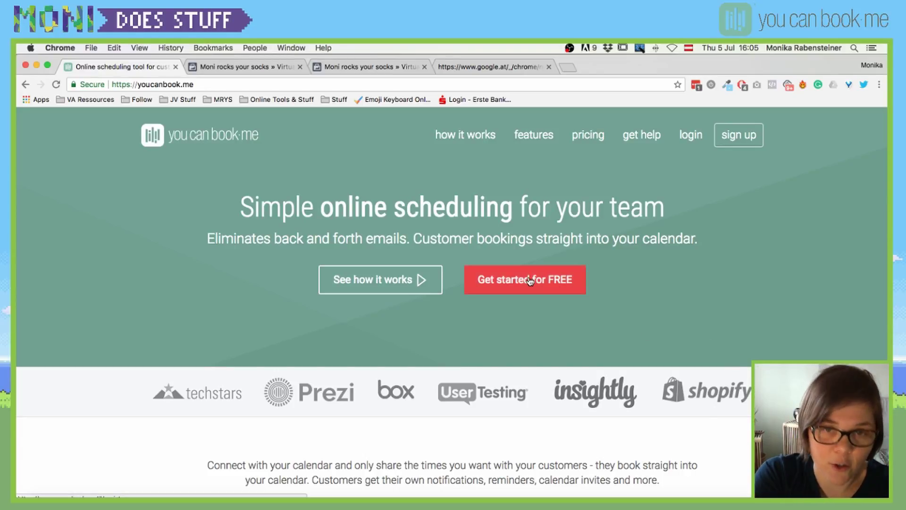
# Open the pricing page and compare the plan's price in euros, pounds and dollars
pyautogui.click(580, 137)
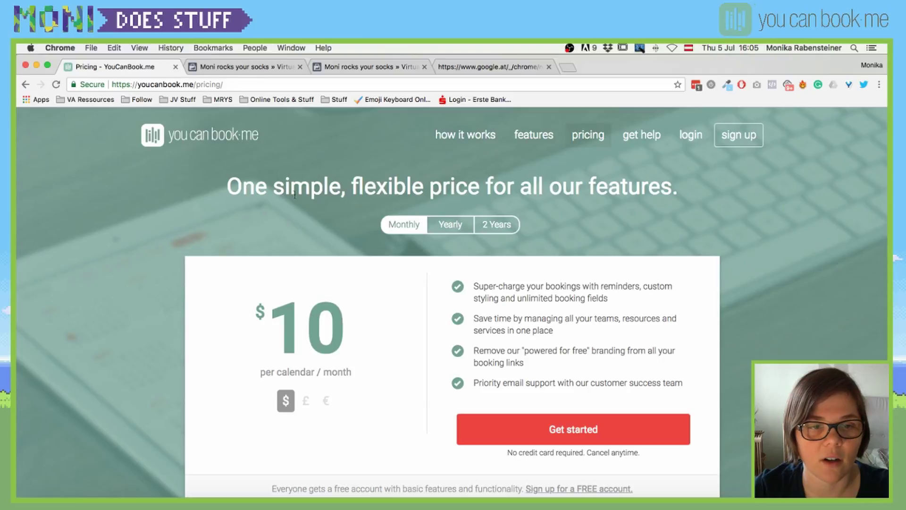
pyautogui.scroll(-2, 229, 316)
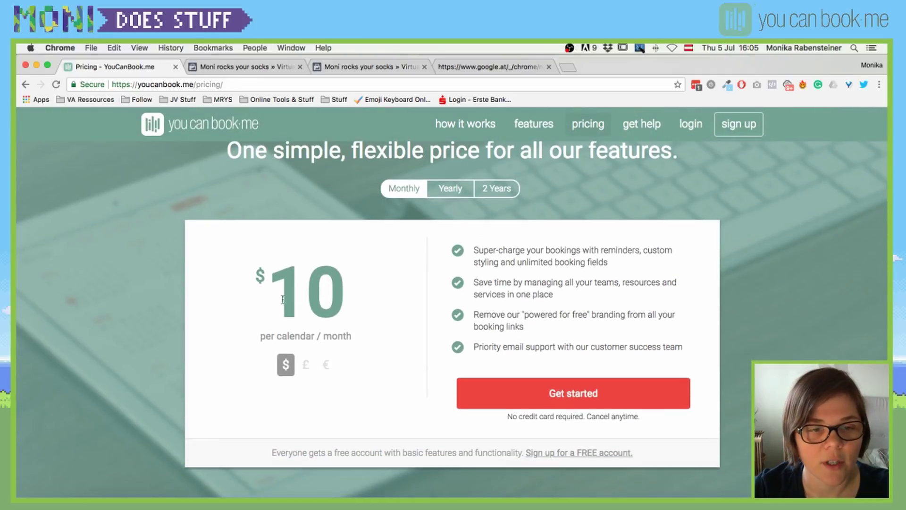
pyautogui.click(327, 365)
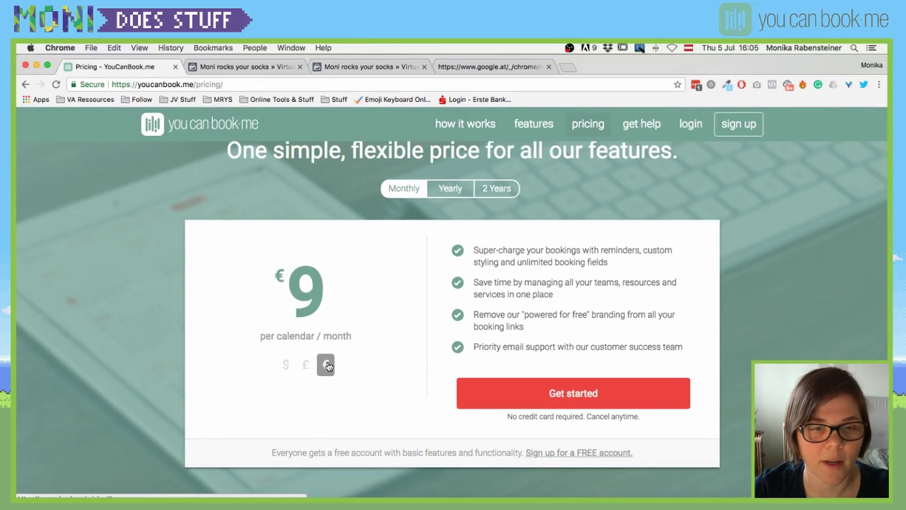
pyautogui.click(305, 365)
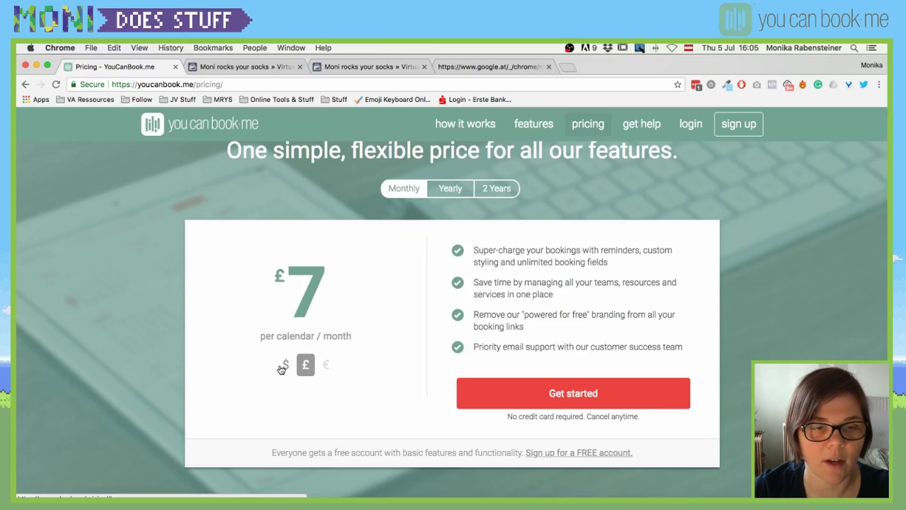
pyautogui.click(284, 366)
# Compare the plan's price for yearly, two-year and monthly billing
pyautogui.click(450, 188)
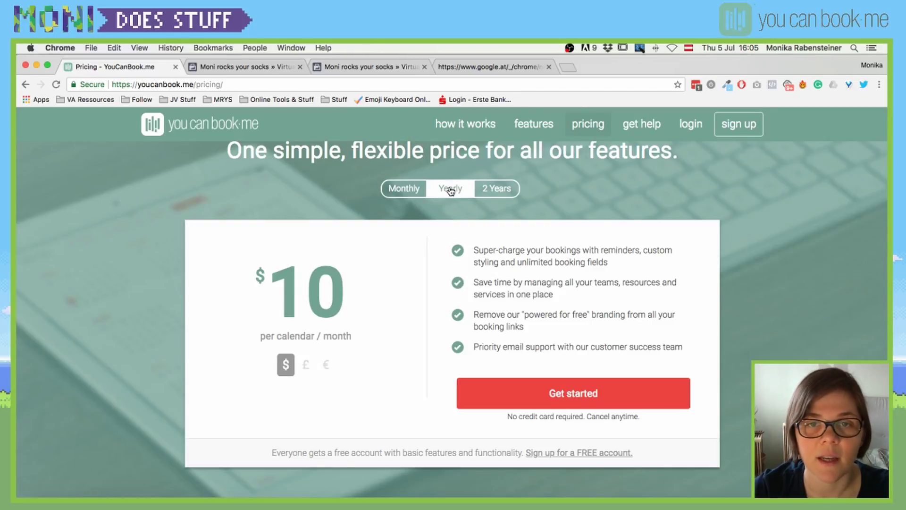
pyautogui.click(499, 189)
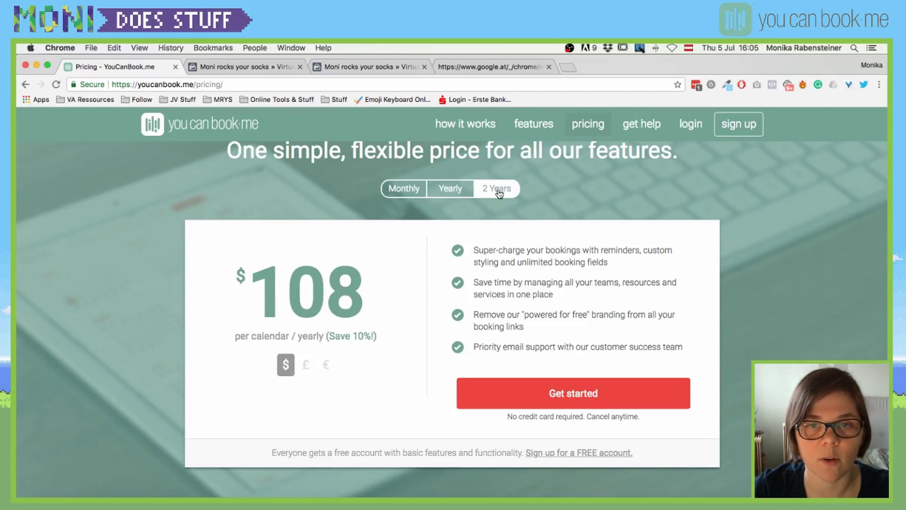
pyautogui.click(401, 189)
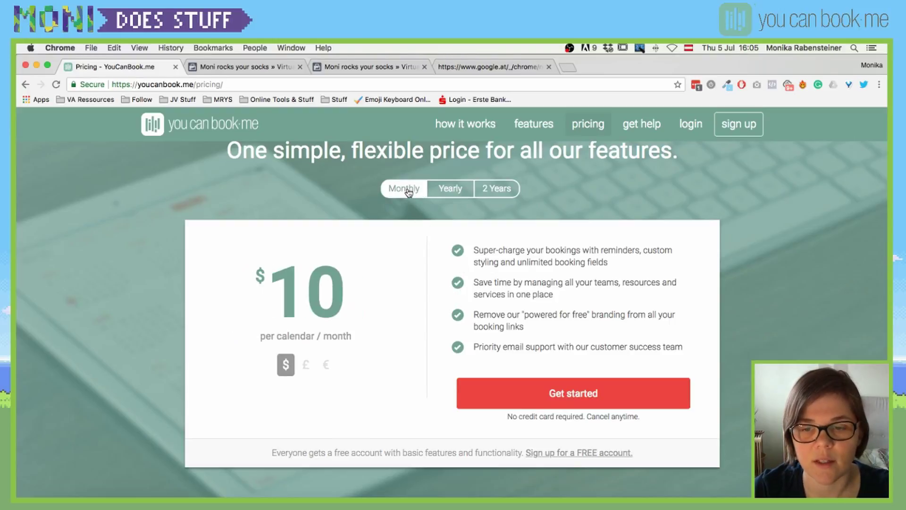
# Look through the plan's included features and the review ratings further down the pricing page
pyautogui.scroll(-2, 647, 288)
pyautogui.scroll(-2, 647, 287)
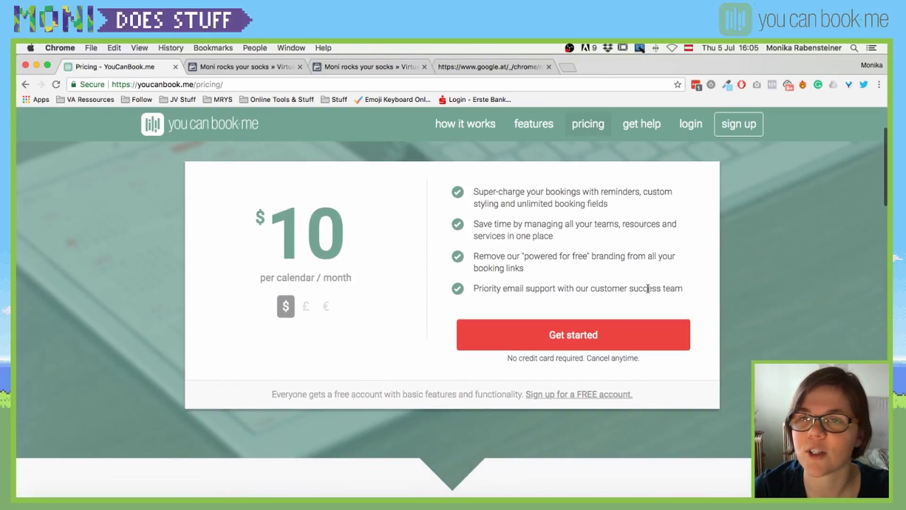
pyautogui.scroll(-5, 781, 307)
pyautogui.scroll(-3, 783, 312)
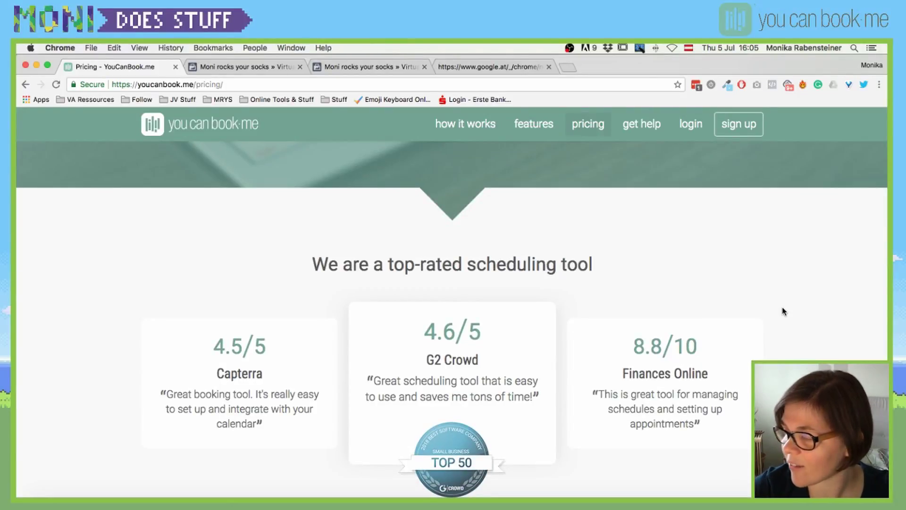
pyautogui.scroll(-1, 783, 311)
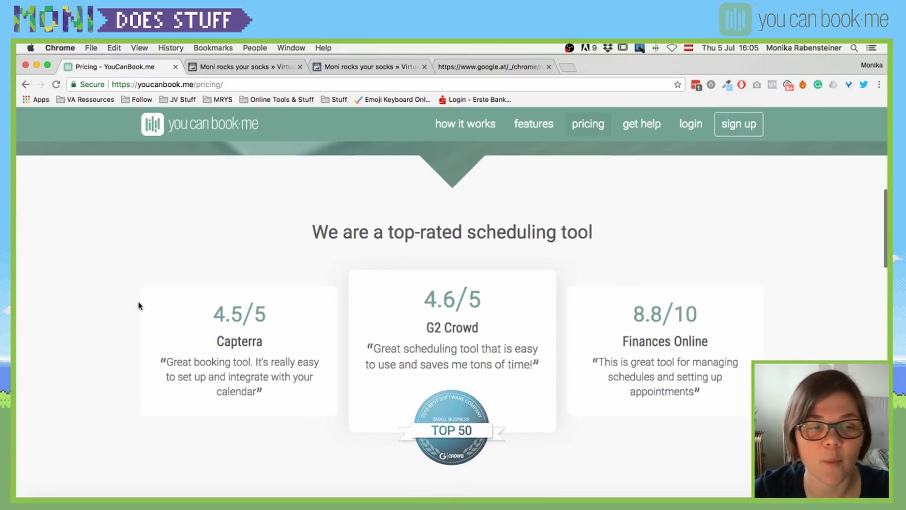
pyautogui.scroll(-6, 138, 306)
pyautogui.scroll(15, 139, 306)
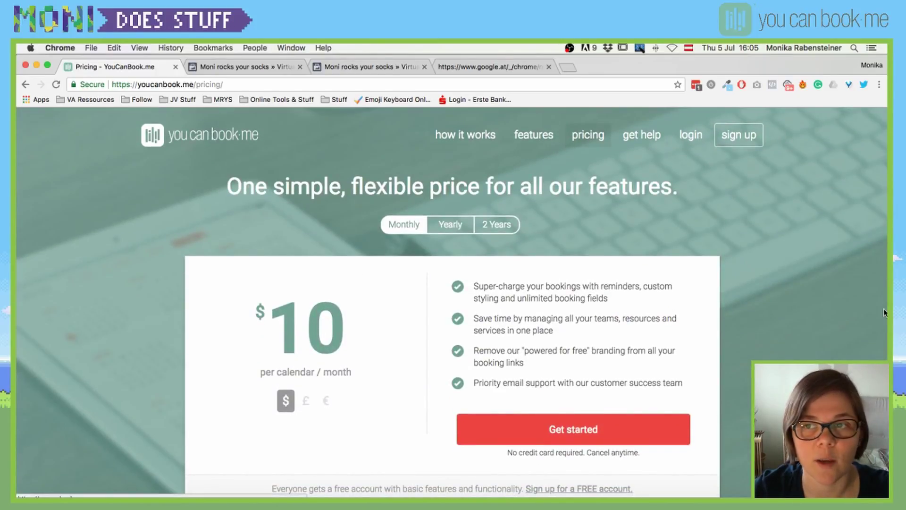
# Start signing up with the option to create an account via Google, using the second listed Google account
pyautogui.click(731, 142)
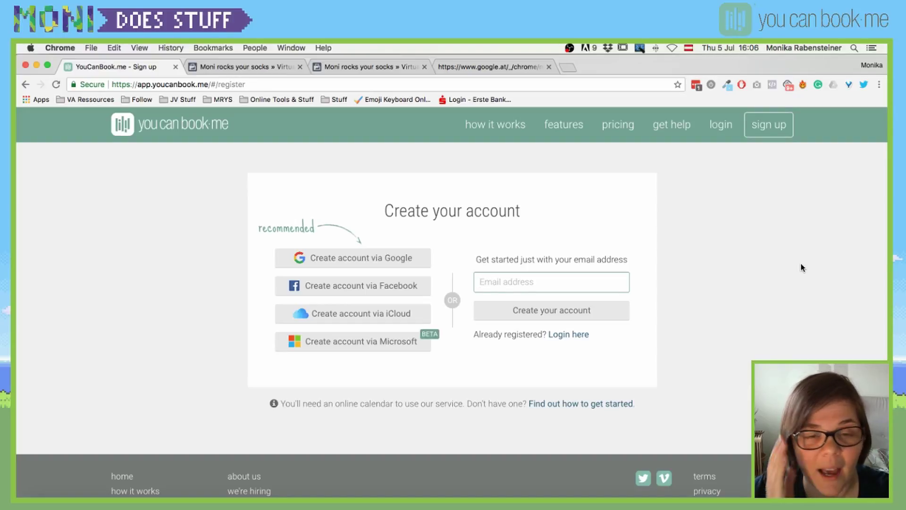
pyautogui.click(362, 260)
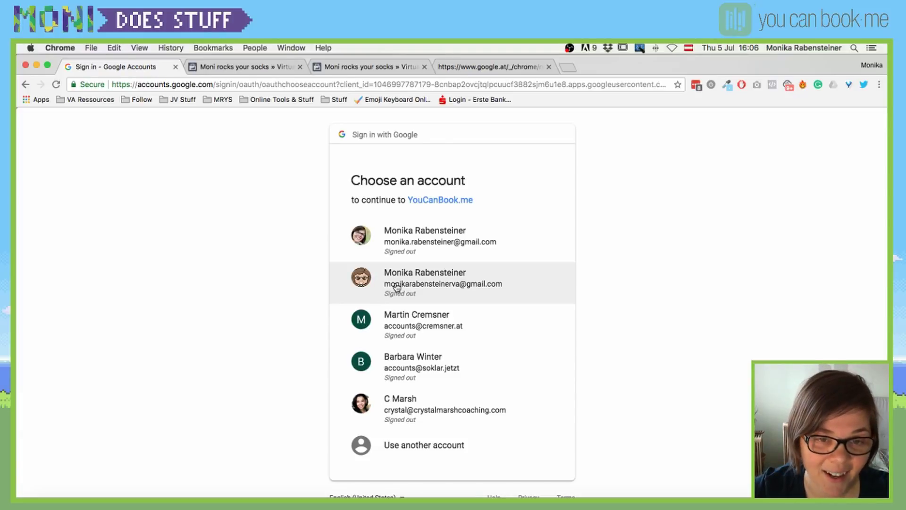
pyautogui.click(444, 289)
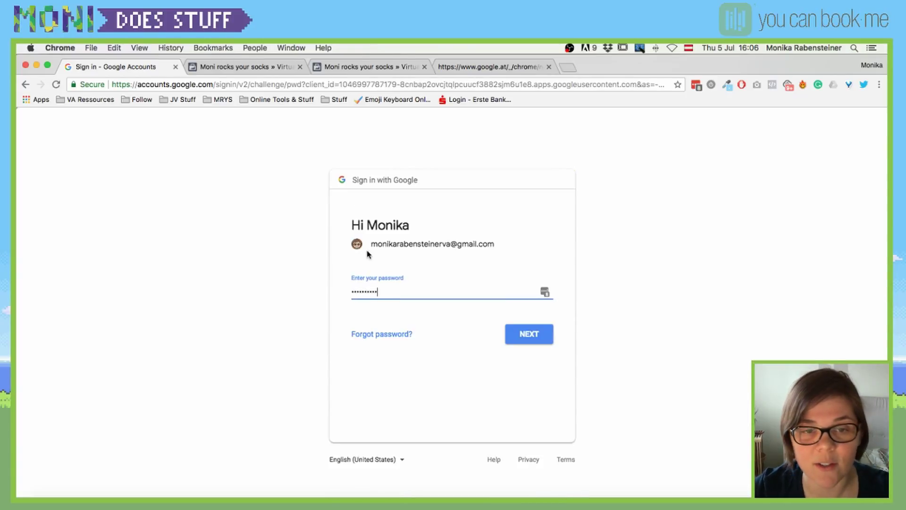
# Enter the Google account password, allow YouCanBook.me to manage the calendars, and decline the LastPass update
pyautogui.press('super+a')
pyautogui.write('••••••••••')
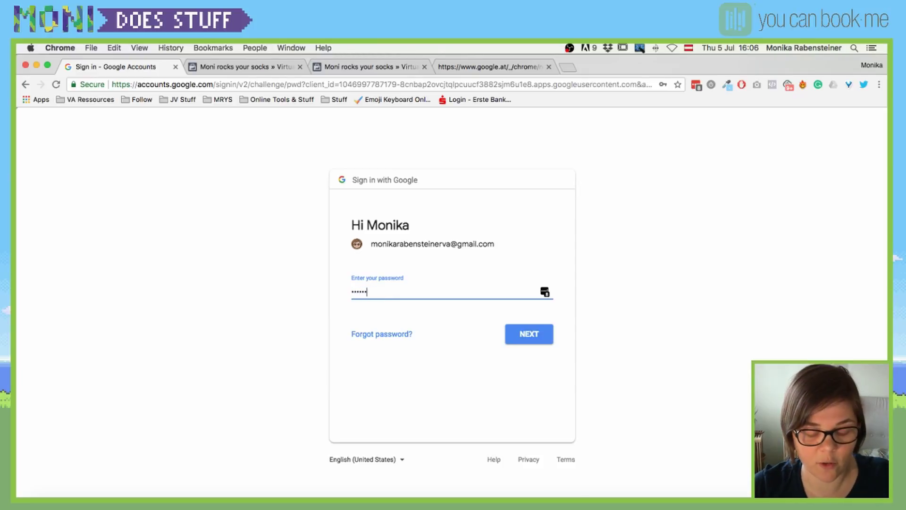
pyautogui.click(537, 329)
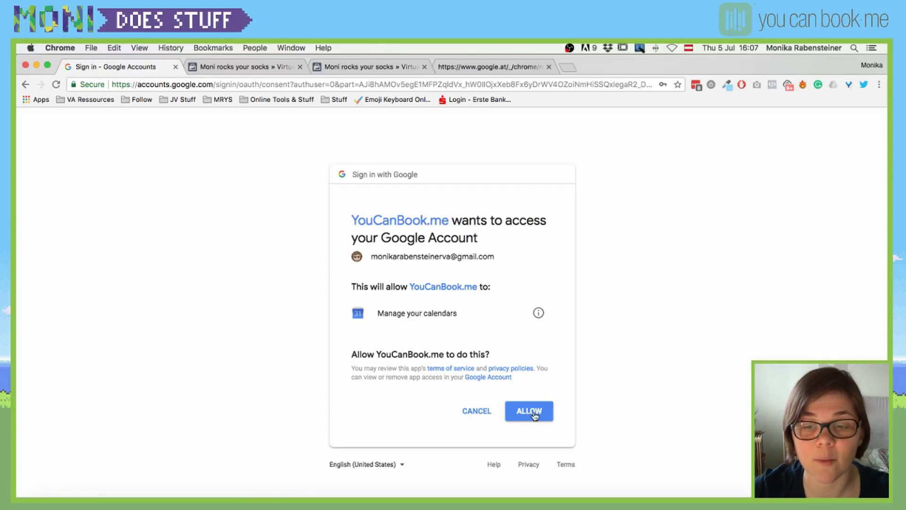
pyautogui.click(531, 411)
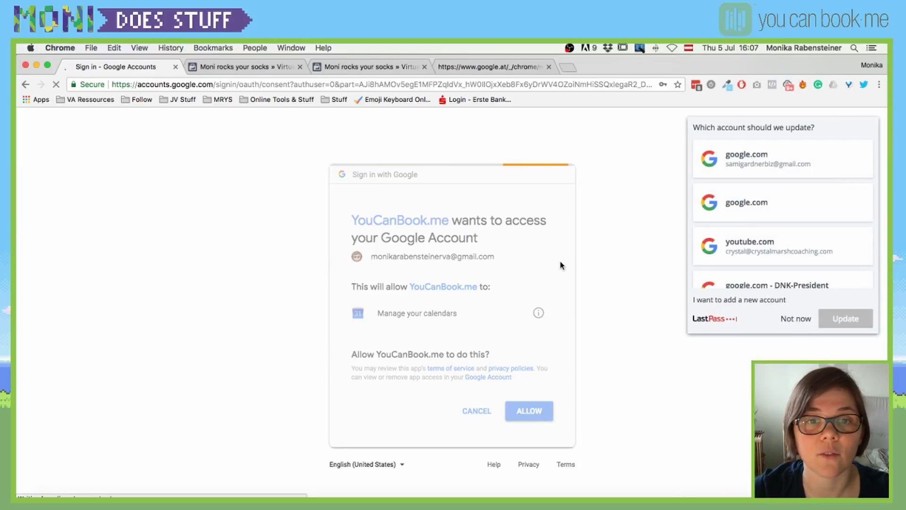
pyautogui.click(796, 320)
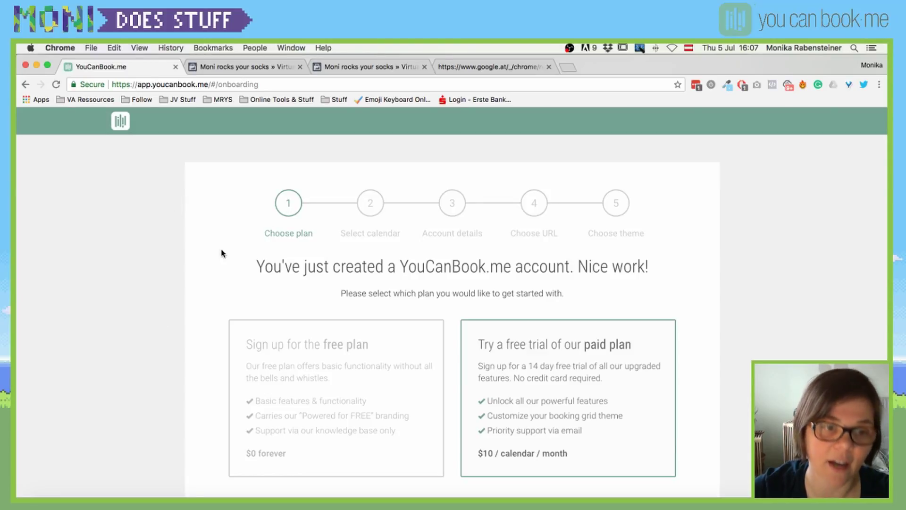
# Select the free plan for the new account and continue the onboarding
pyautogui.scroll(-3, 399, 324)
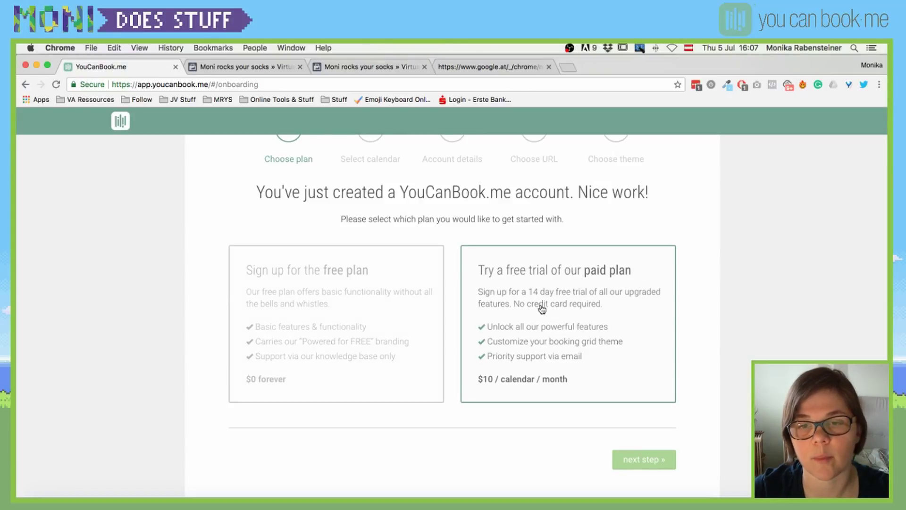
pyautogui.click(346, 306)
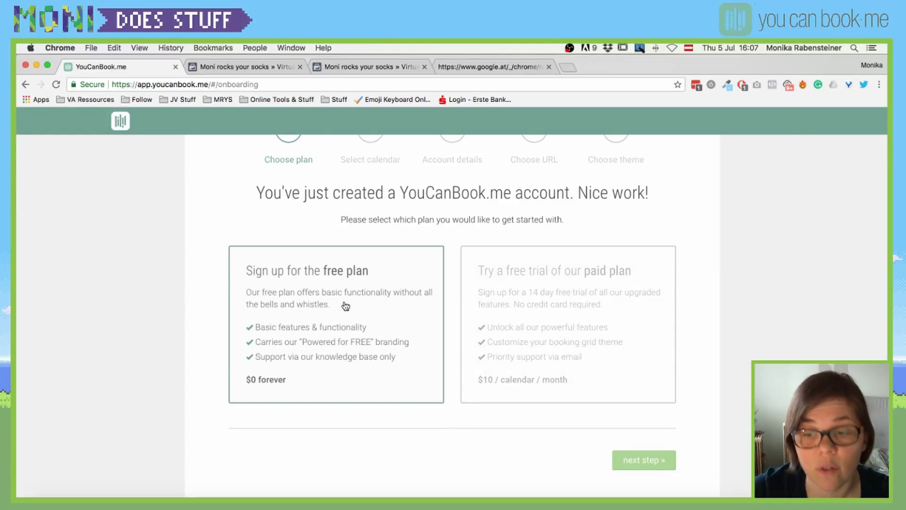
pyautogui.click(639, 466)
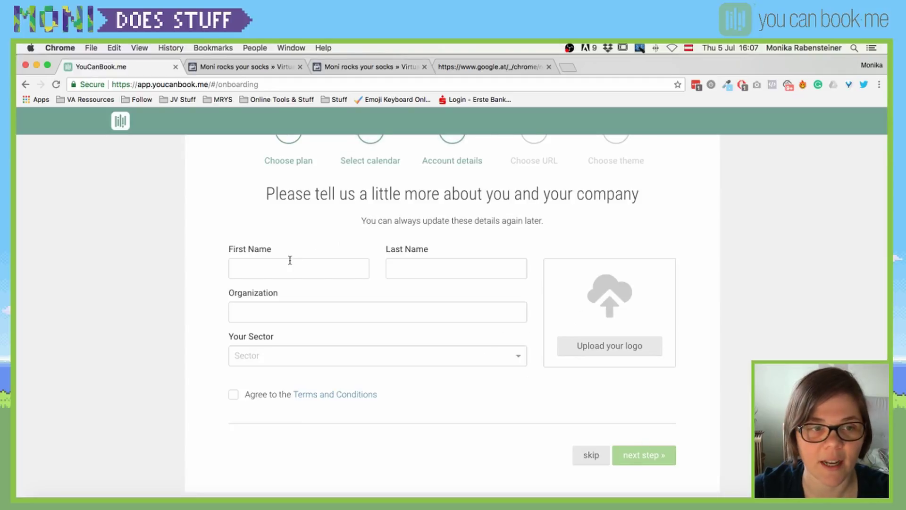
# Fill in the account holder's first and last name and set the organization to Moni Does Stuff
pyautogui.click(290, 260)
pyautogui.write('Monika')
pyautogui.press('Tab')
pyautogui.write('R')
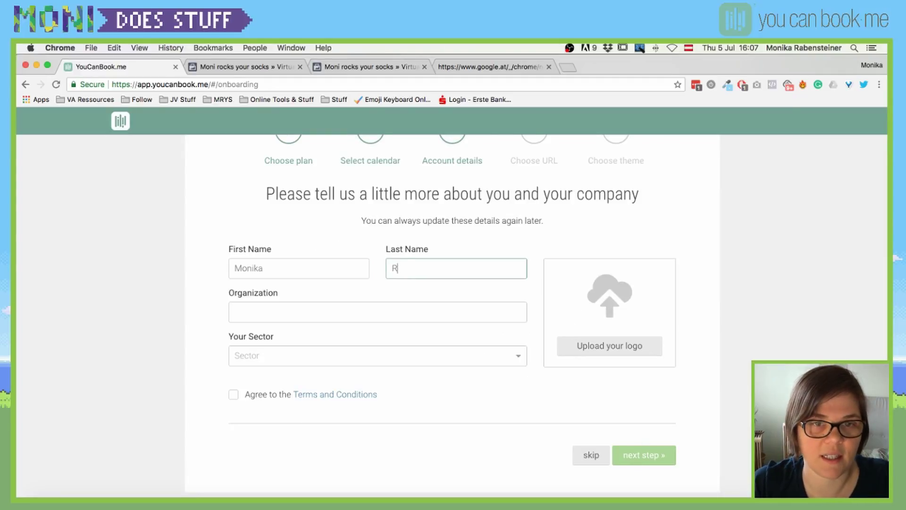
pyautogui.write('abensteiner')
pyautogui.press('Tab')
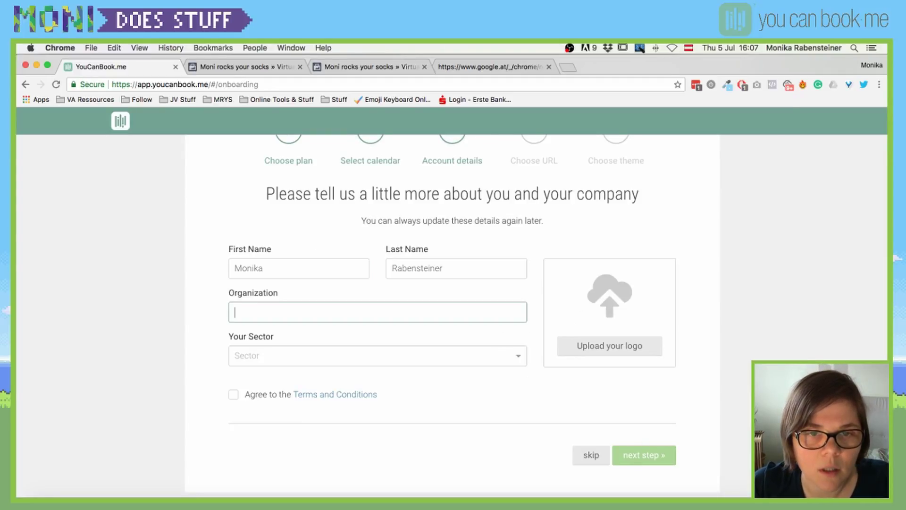
pyautogui.write('Moni Doe')
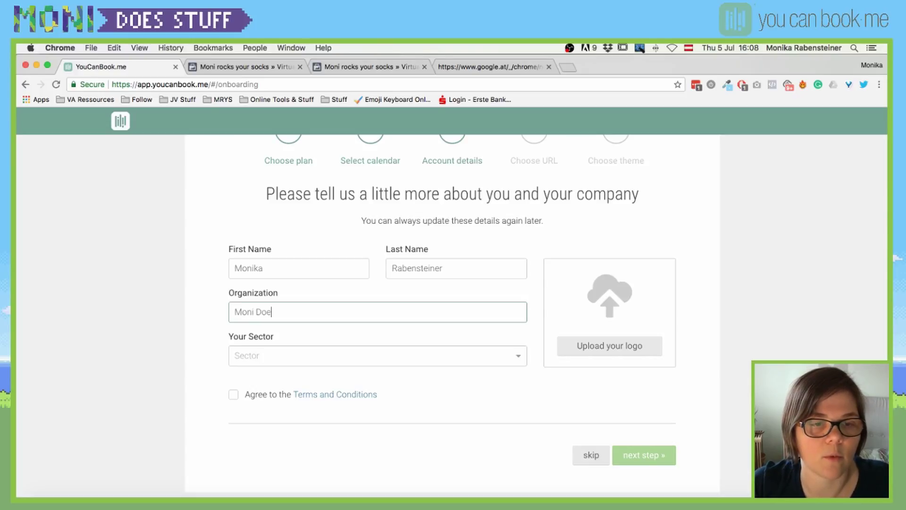
pyautogui.write('s Stuff')
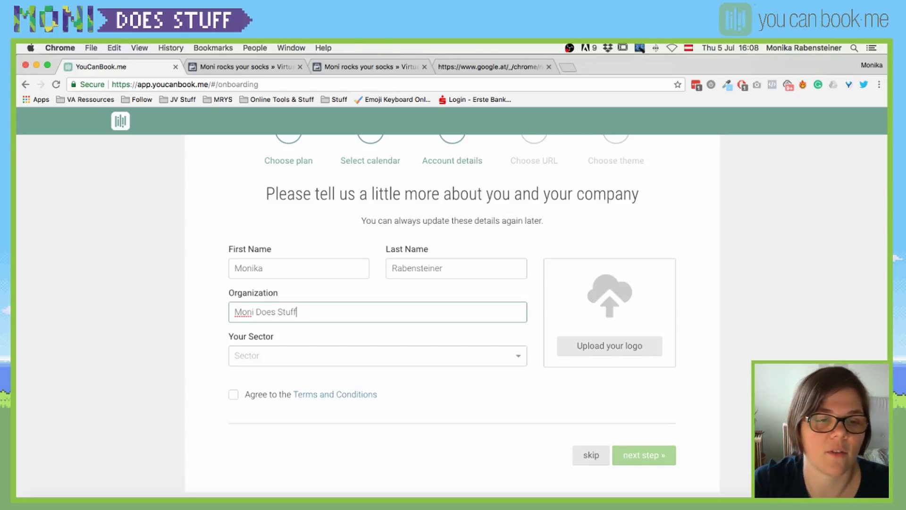
# Set the sector to Education and agree to the Terms and Conditions
pyautogui.click(299, 362)
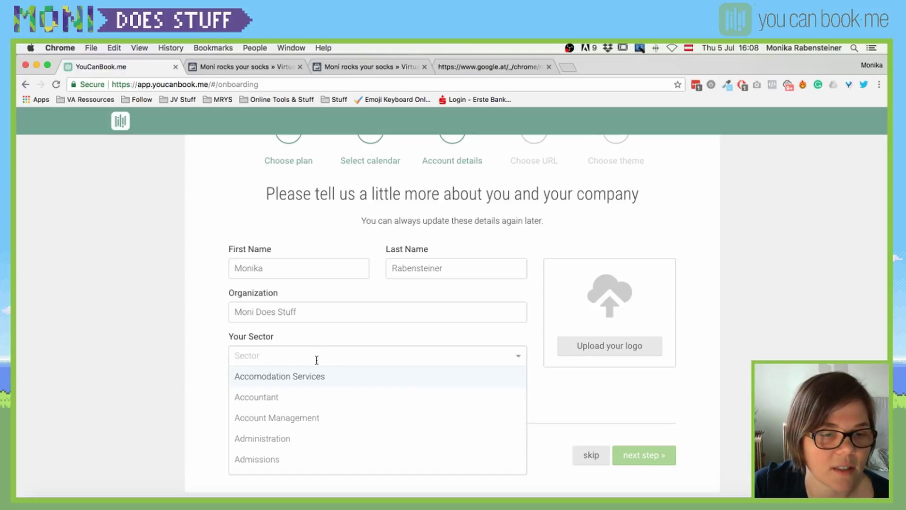
pyautogui.scroll(-1, 316, 361)
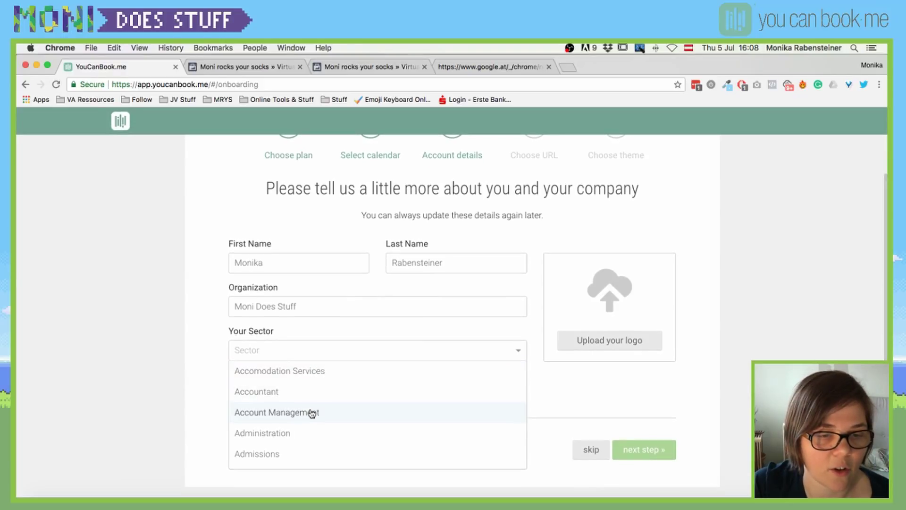
pyautogui.write('des')
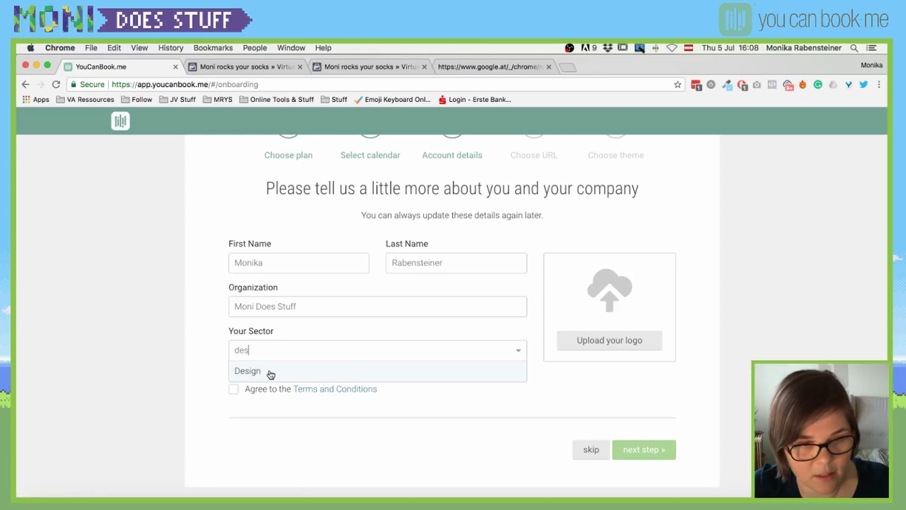
pyautogui.press('BackSpace')
pyautogui.press('BackSpace')
pyautogui.press('BackSpace')
pyautogui.write('Educ')
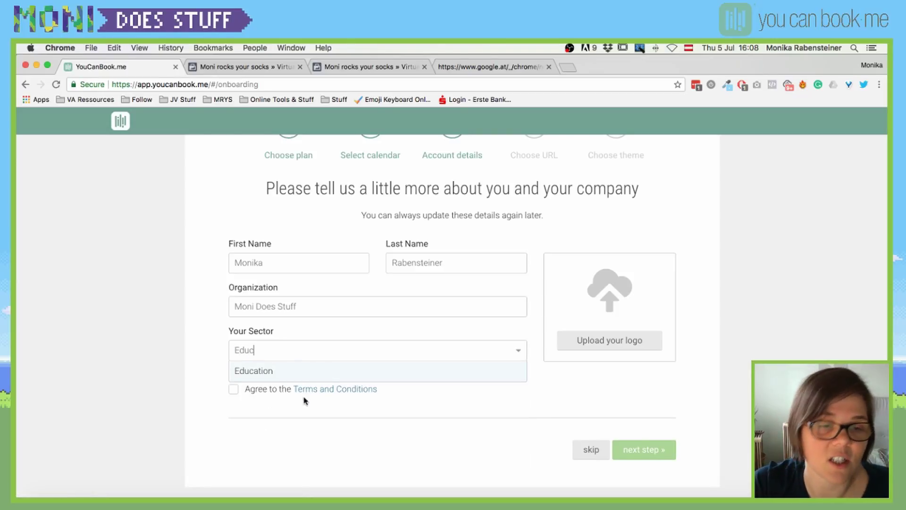
pyautogui.click(257, 370)
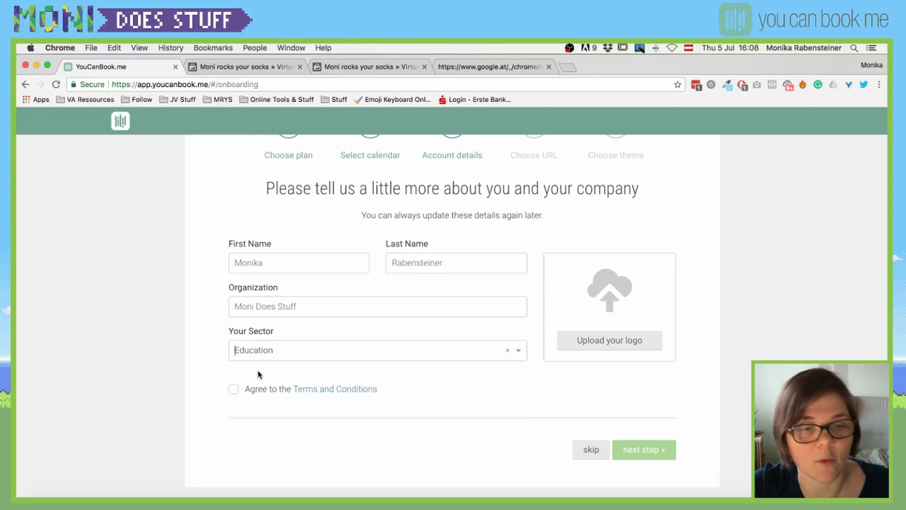
pyautogui.click(229, 393)
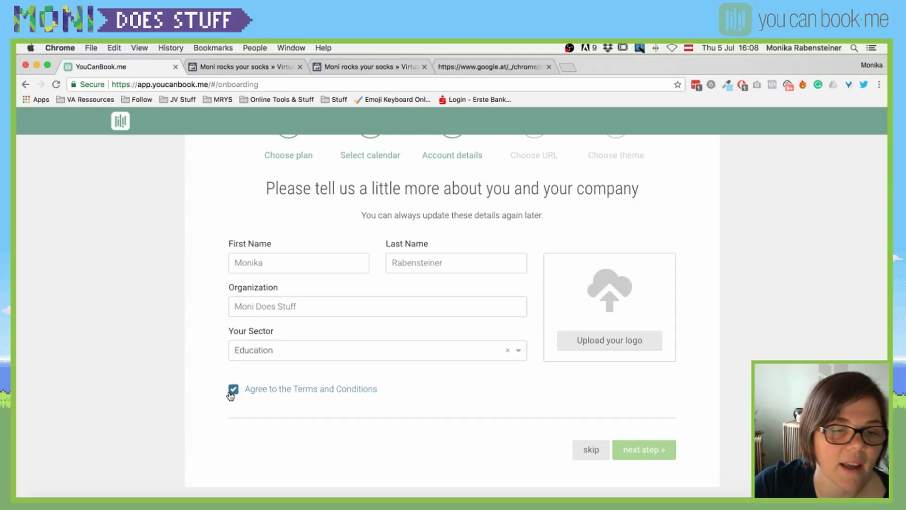
# Open the logo upload window and choose to provide the image by URL
pyautogui.click(600, 339)
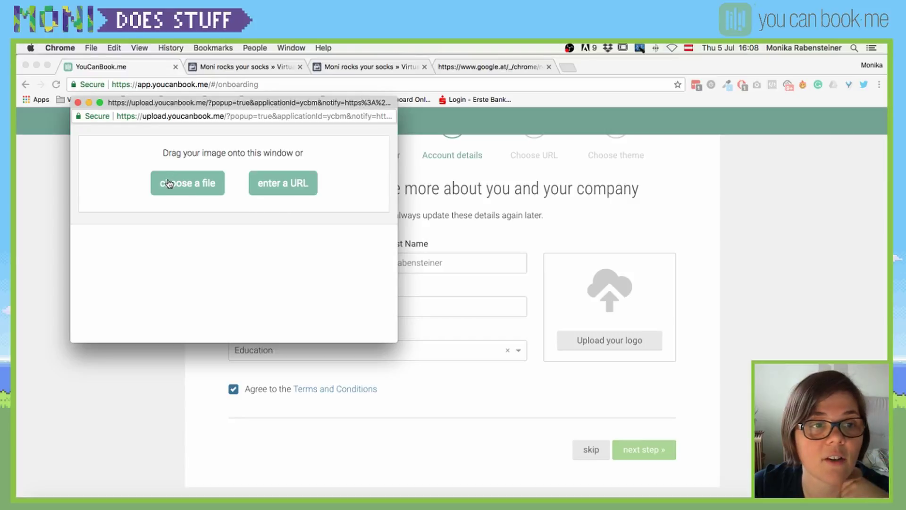
pyautogui.click(260, 183)
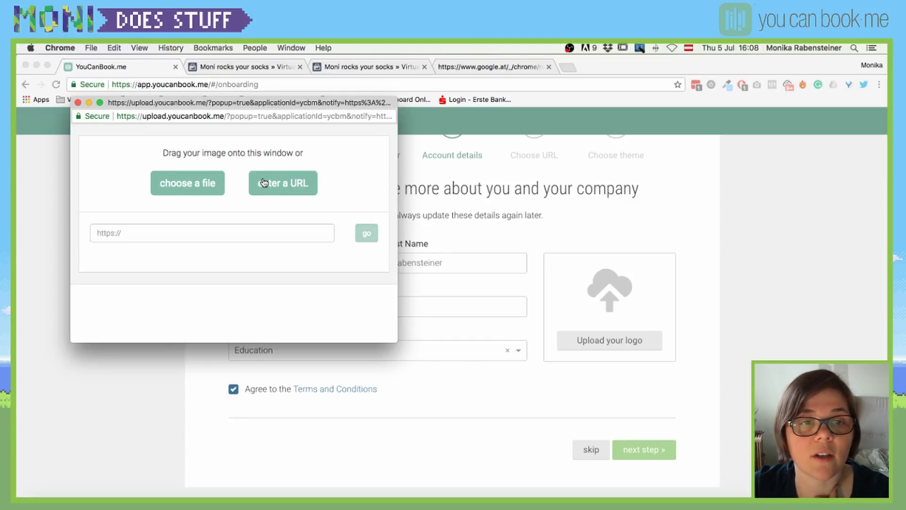
pyautogui.click(206, 235)
pyautogui.press('super+v')
pyautogui.press('super+a')
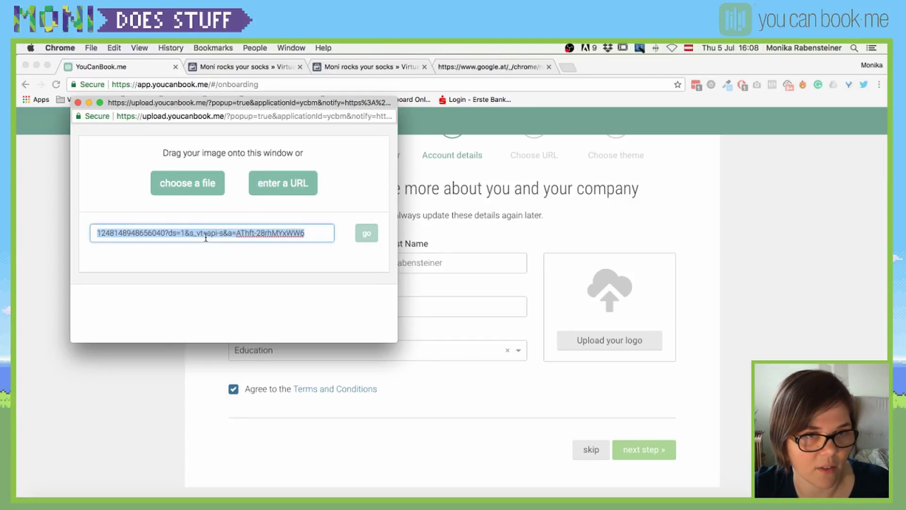
pyautogui.press('BackSpace')
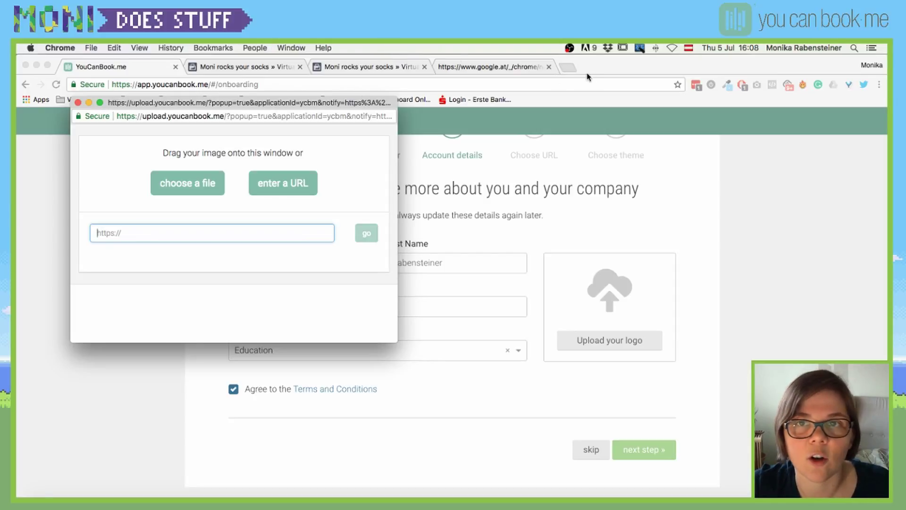
# Close the logo upload window, open monidoesstuff.com in a new tab and copy the header logo's image address
pyautogui.press('super+w')
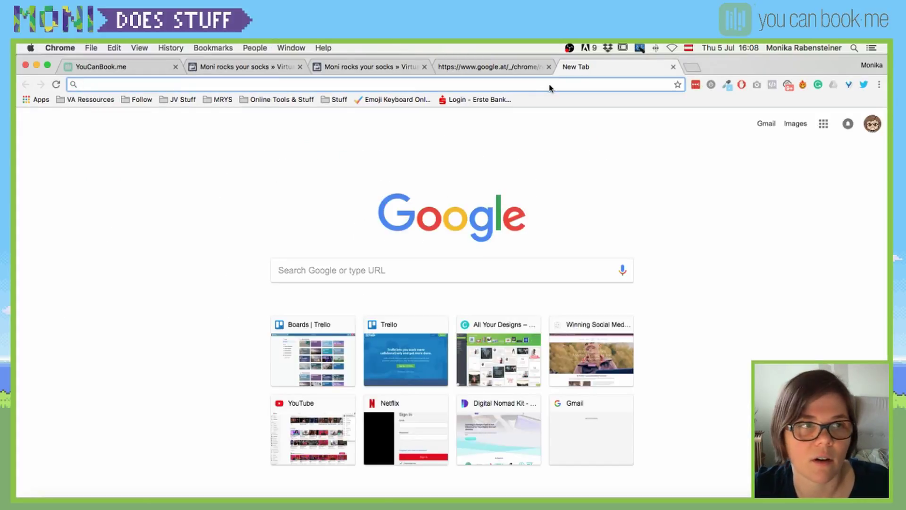
pyautogui.write('monirocksyoursocks.com')
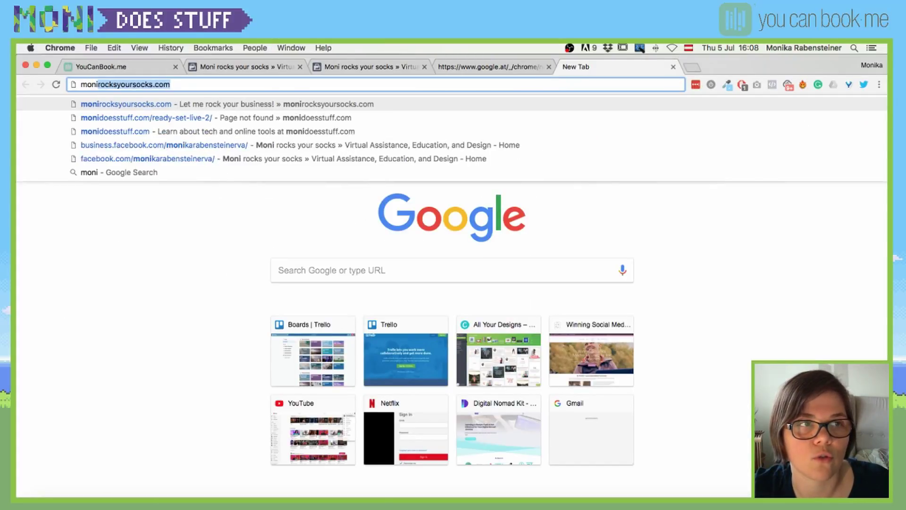
pyautogui.press('Down')
pyautogui.press('Down')
pyautogui.press('Return')
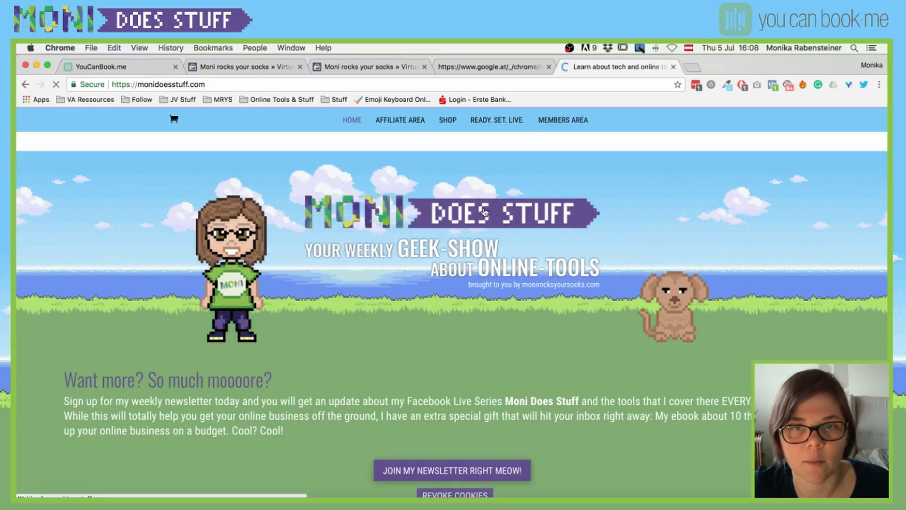
pyautogui.rightClick(485, 208)
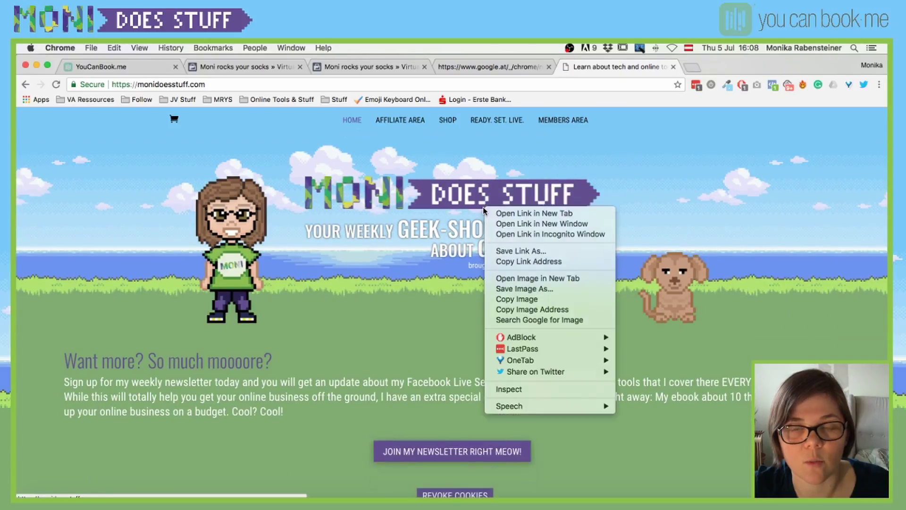
pyautogui.click(550, 310)
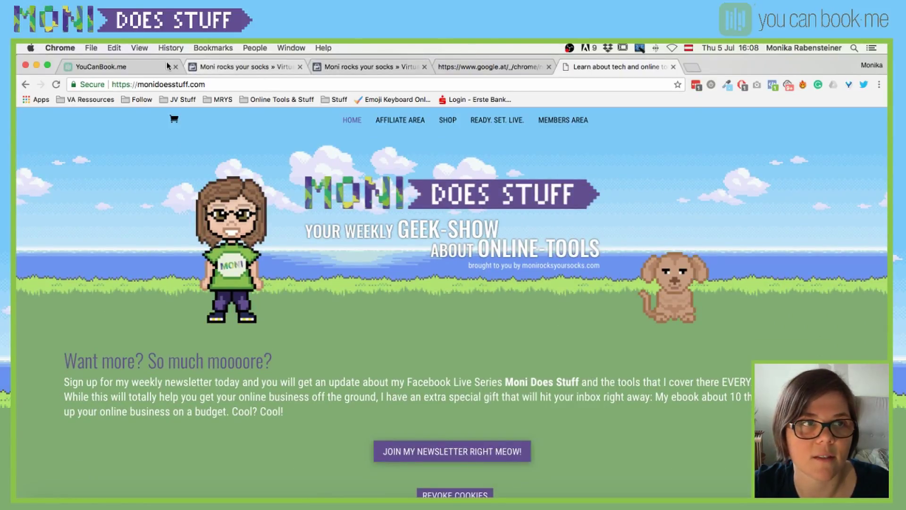
# Upload the account logo from the copied image URL and continue to the booking URL step
pyautogui.click(137, 69)
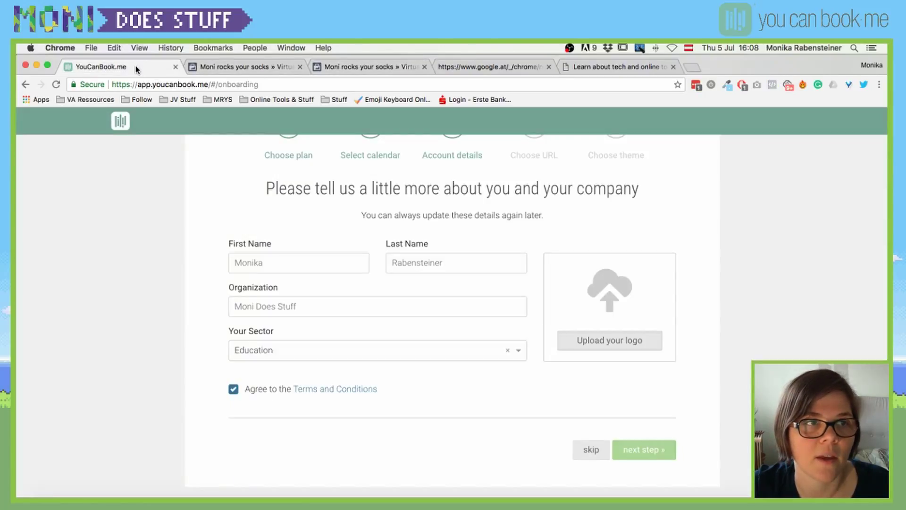
pyautogui.click(617, 340)
pyautogui.click(292, 186)
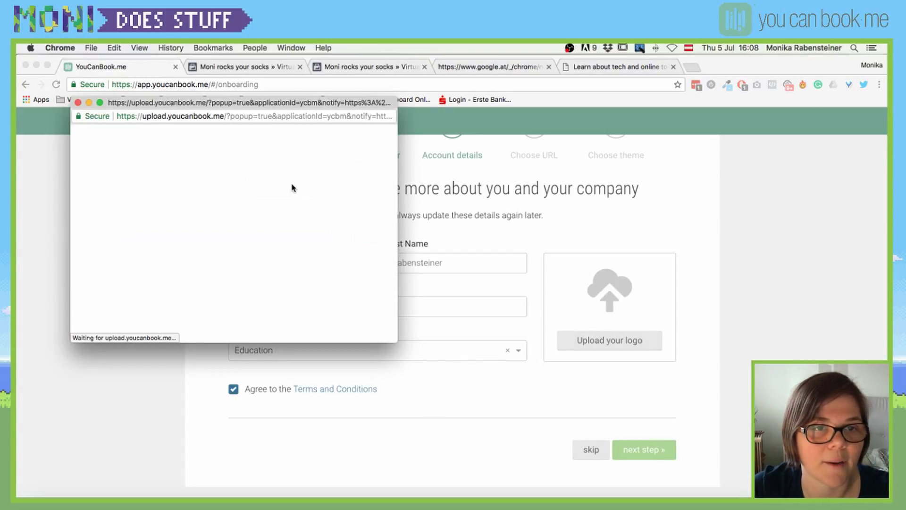
pyautogui.click(257, 238)
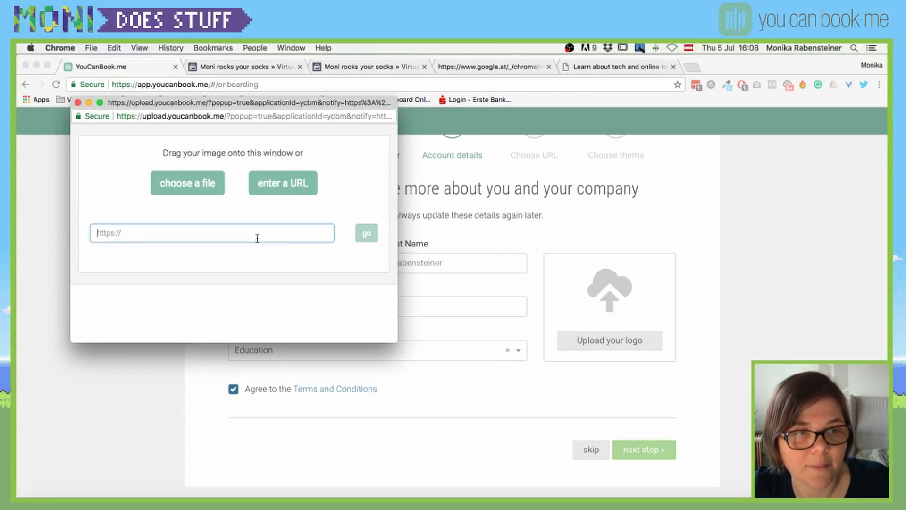
pyautogui.press('super+v')
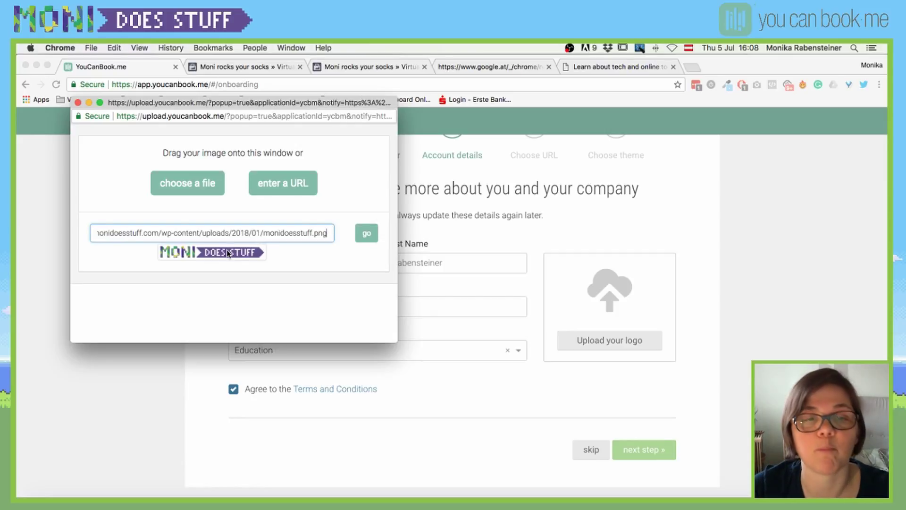
pyautogui.click(375, 240)
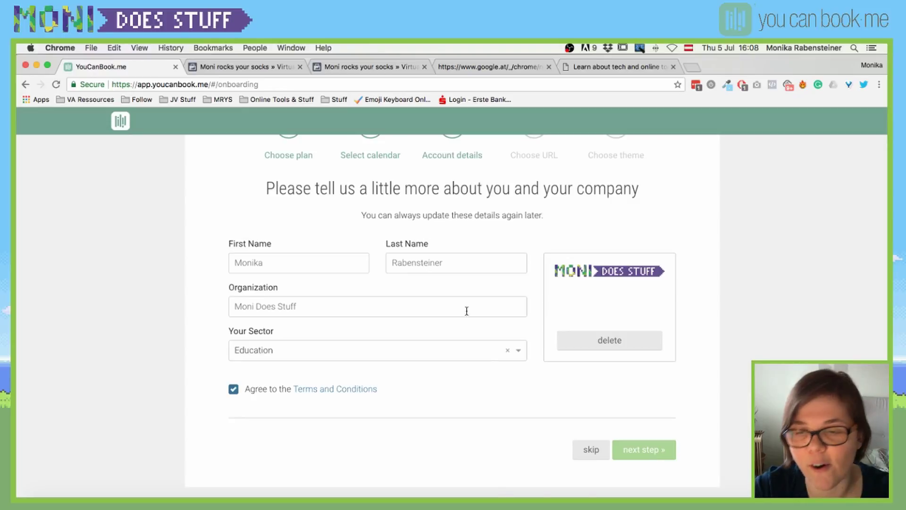
pyautogui.click(646, 452)
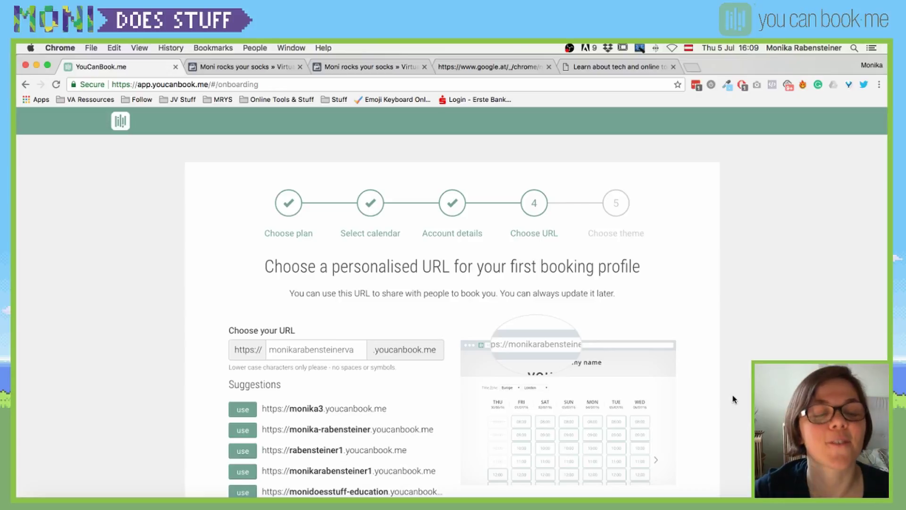
# Set the personalised booking URL to monidoesstuff
pyautogui.scroll(-3, 151, 286)
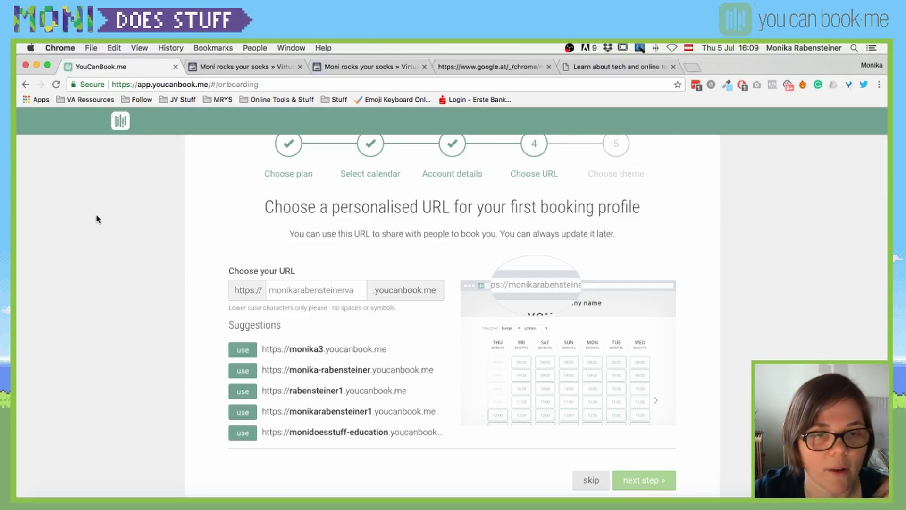
pyautogui.doubleClick(309, 292)
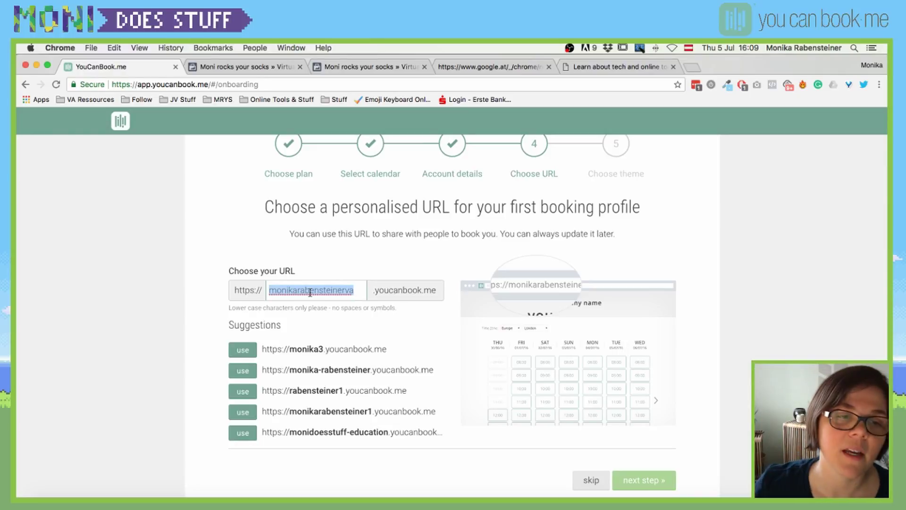
pyautogui.write('monidoesstuff')
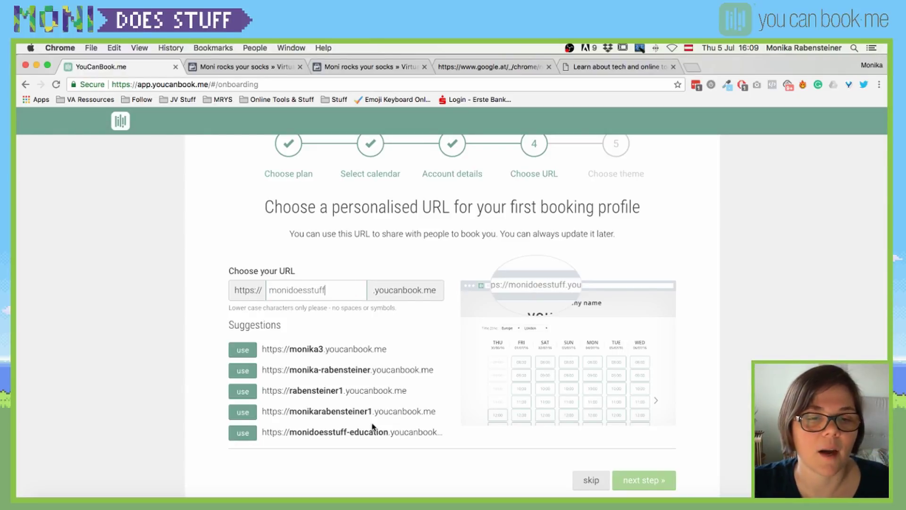
pyautogui.scroll(-1, 308, 343)
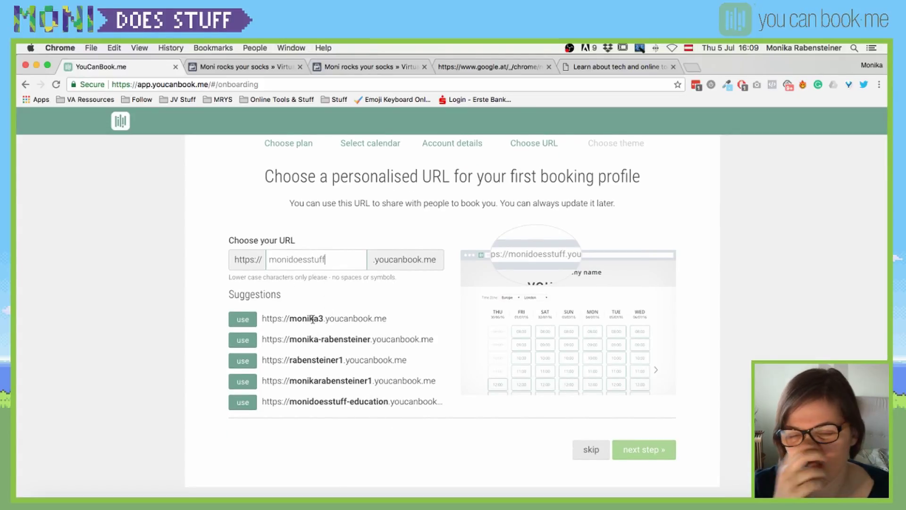
pyautogui.scroll(1, 333, 289)
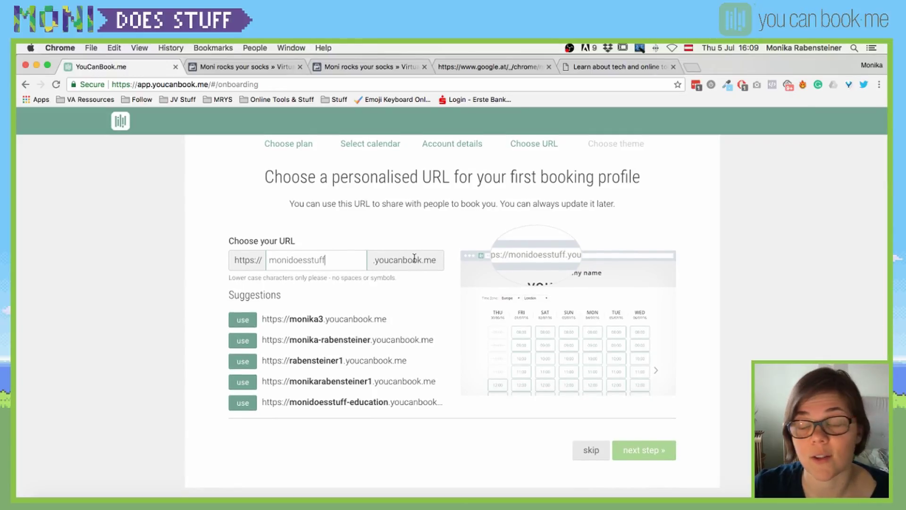
# Try the account holder's full name as the booking URL and change it back to monidoesstuff
pyautogui.doubleClick(338, 260)
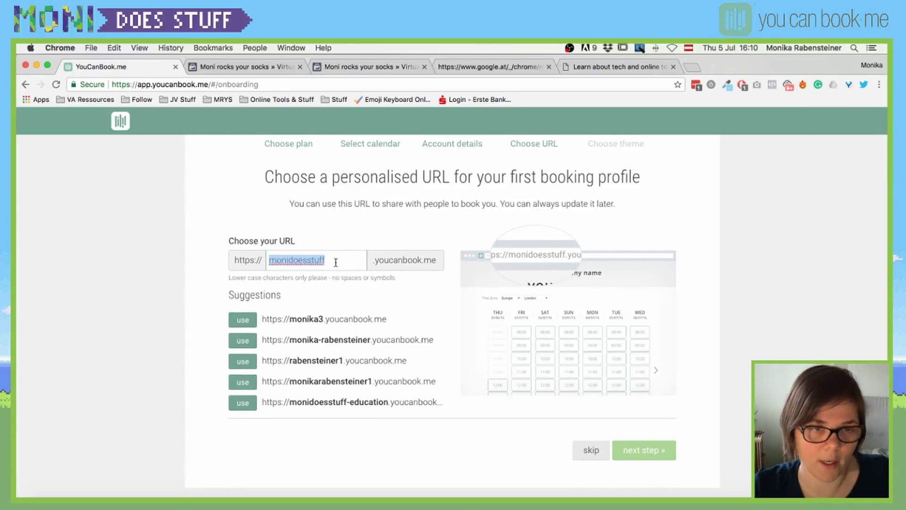
pyautogui.write('monikarabensteiner')
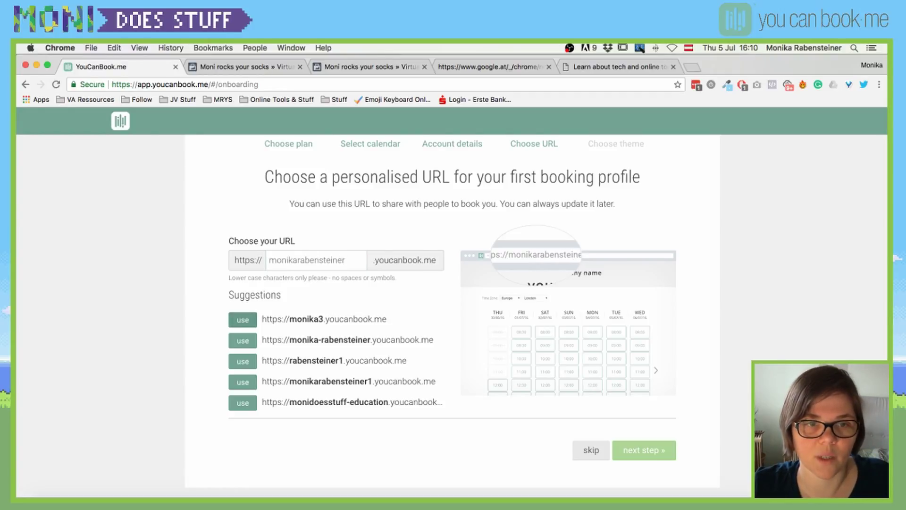
pyautogui.doubleClick(315, 263)
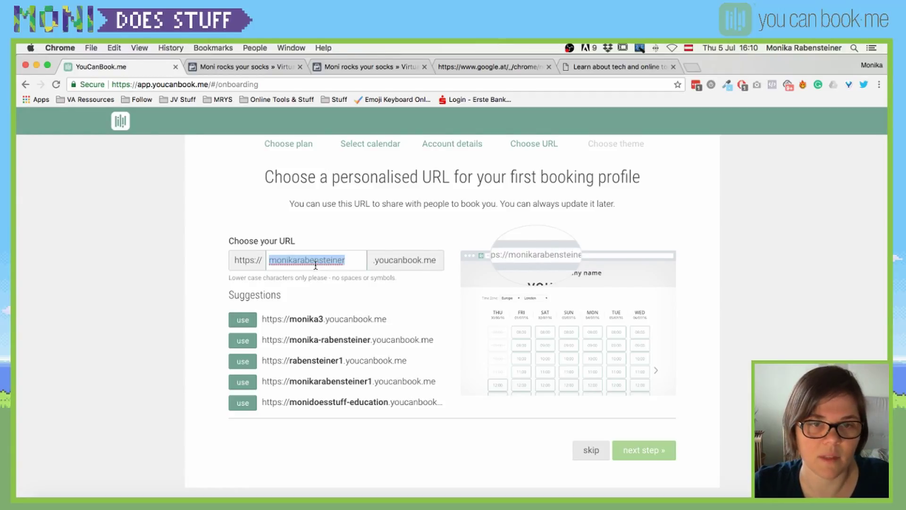
pyautogui.write('monidoes')
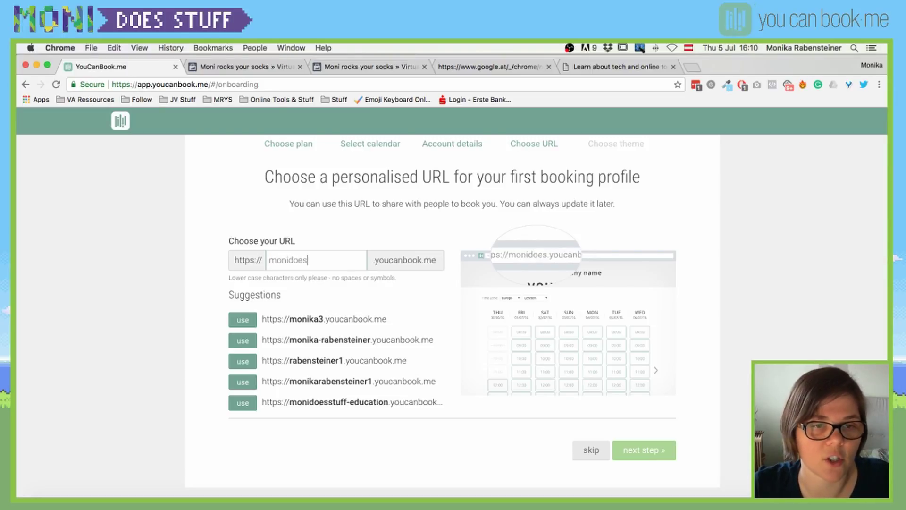
pyautogui.write('stuff')
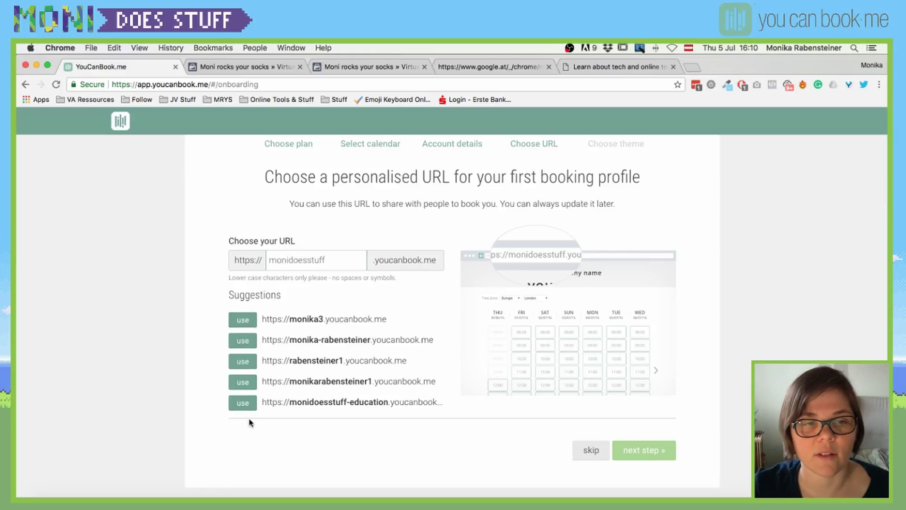
# Choose the theme with light green time slots, preview it for mobile and tablet, and finish the onboarding
pyautogui.click(652, 455)
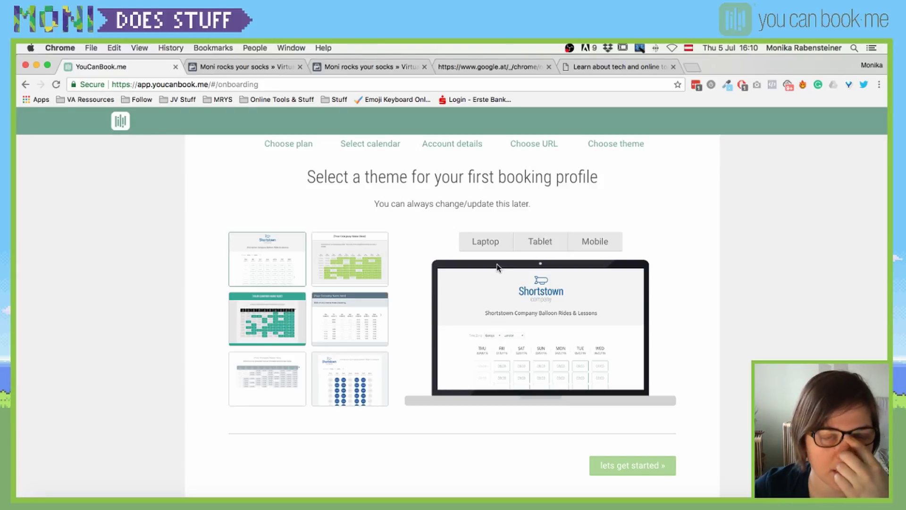
pyautogui.click(346, 264)
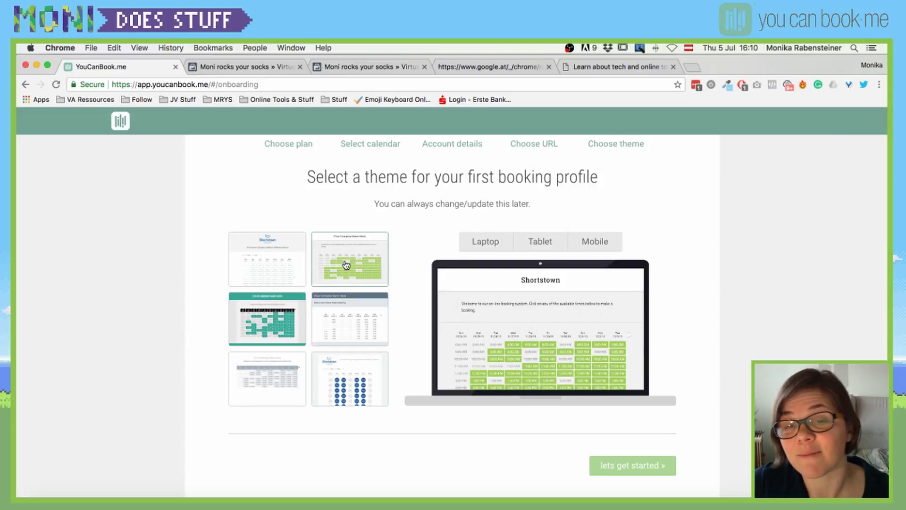
pyautogui.click(536, 243)
pyautogui.click(592, 242)
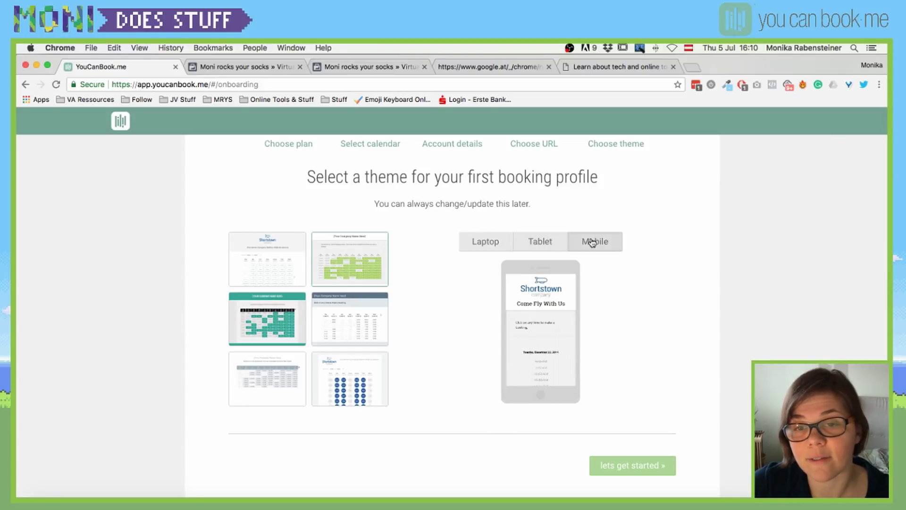
pyautogui.click(542, 242)
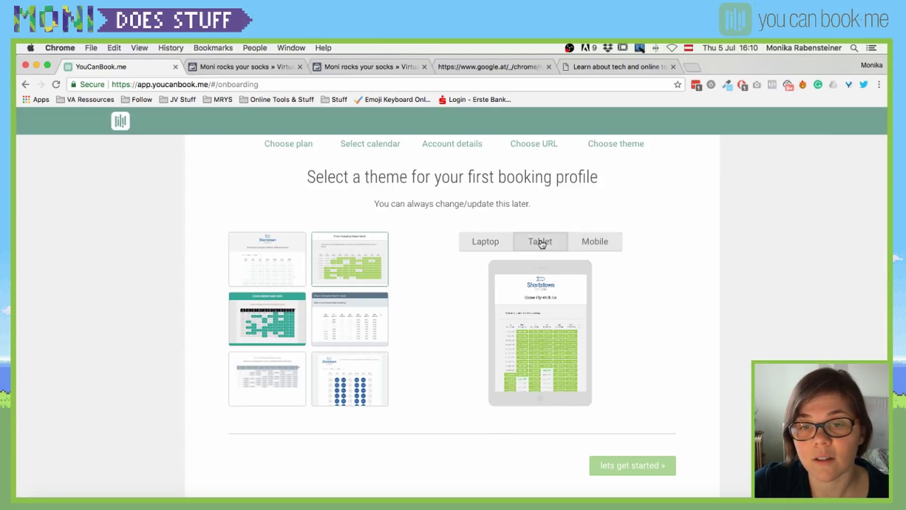
pyautogui.click(636, 472)
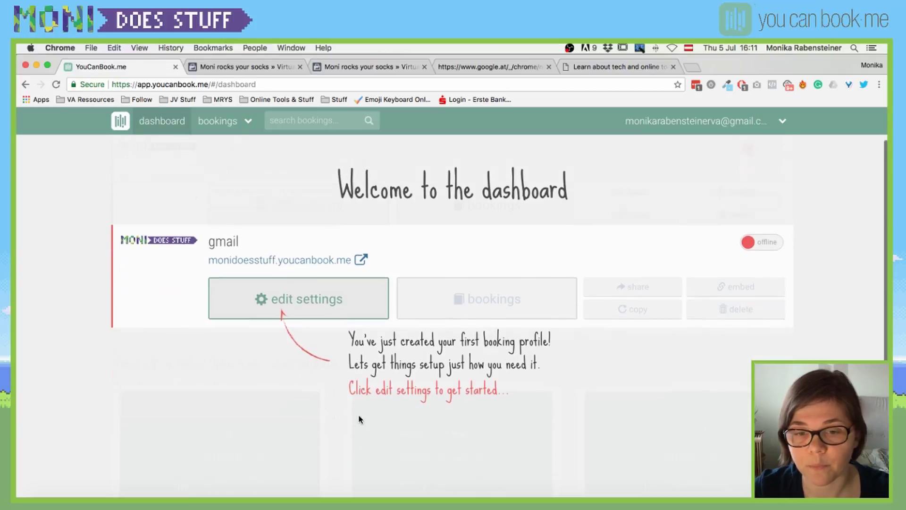
# Open the settings of the monidoesstuff booking profile and skip the walkthrough
pyautogui.scroll(-3, 359, 414)
pyautogui.scroll(3, 358, 414)
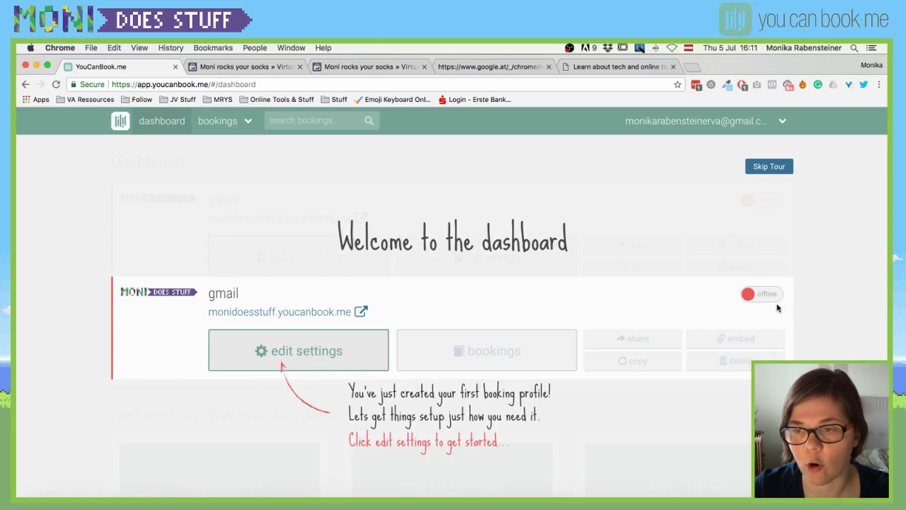
pyautogui.click(294, 352)
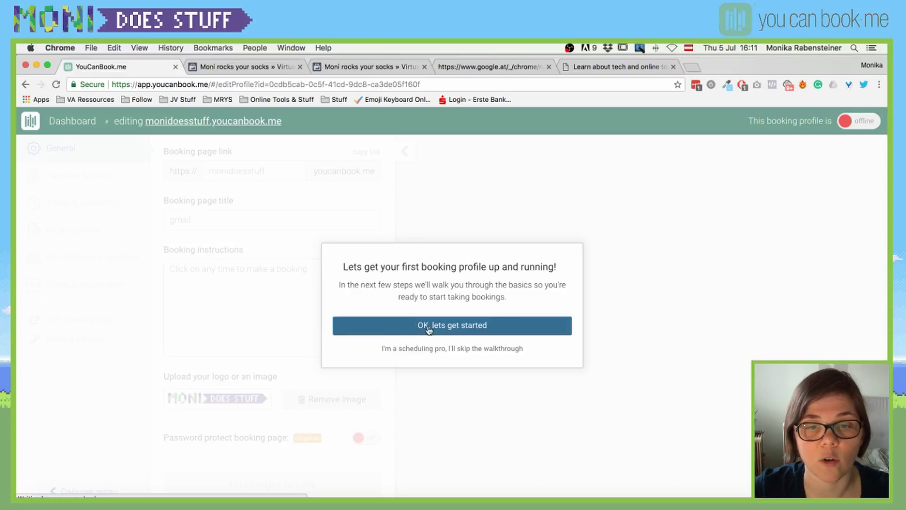
pyautogui.click(473, 350)
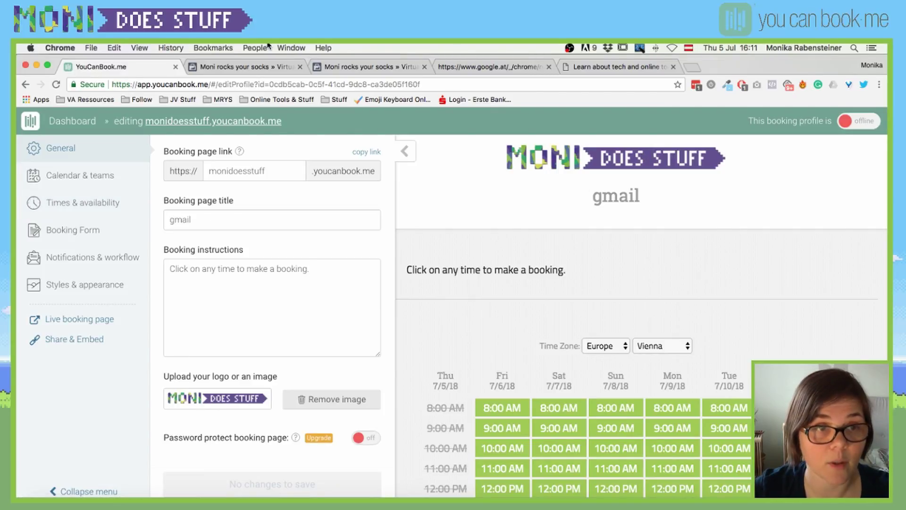
# Set the booking page title to "Please book your slot!" and save the change
pyautogui.doubleClick(212, 218)
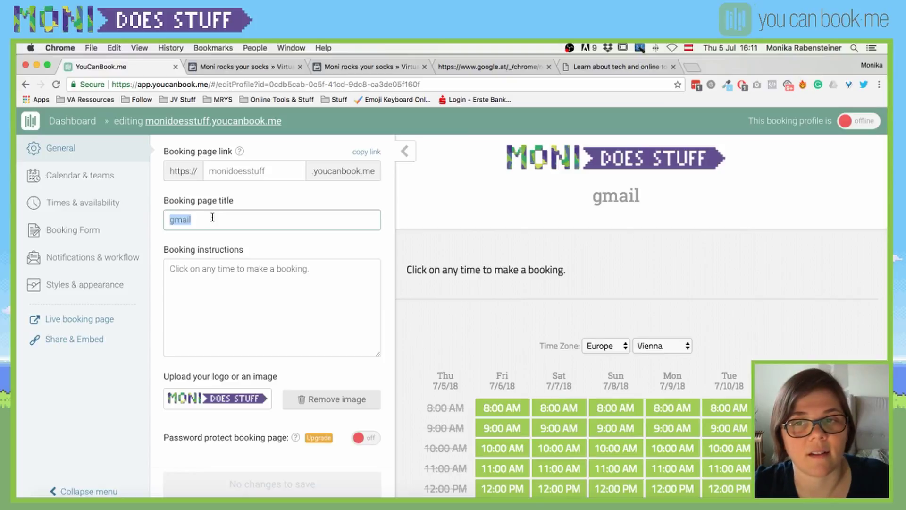
pyautogui.write('Please b')
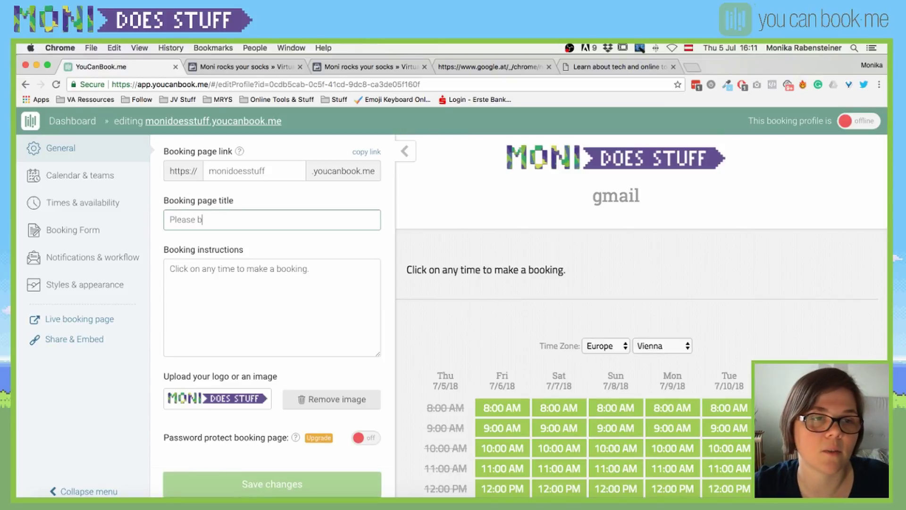
pyautogui.write('ook your ')
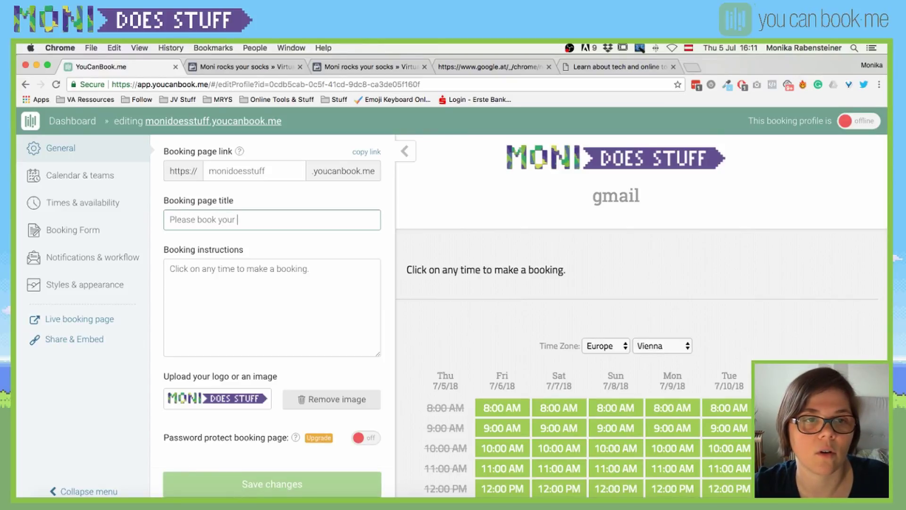
pyautogui.write('slot!')
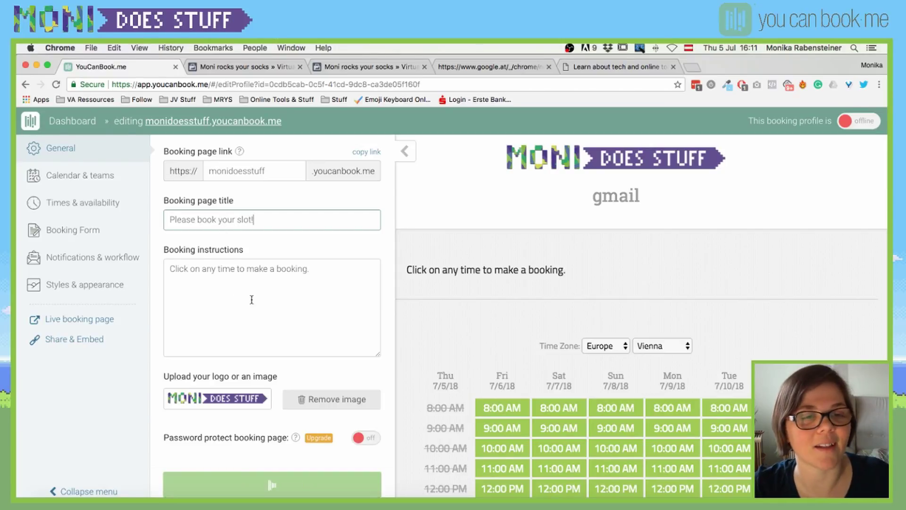
pyautogui.click(240, 281)
pyautogui.tripleClick(242, 277)
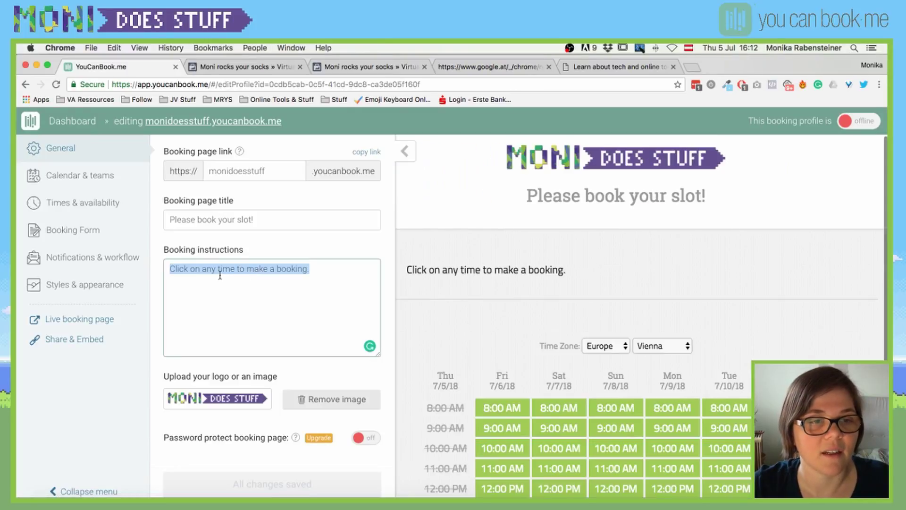
pyautogui.click(256, 279)
pyautogui.tripleClick(268, 270)
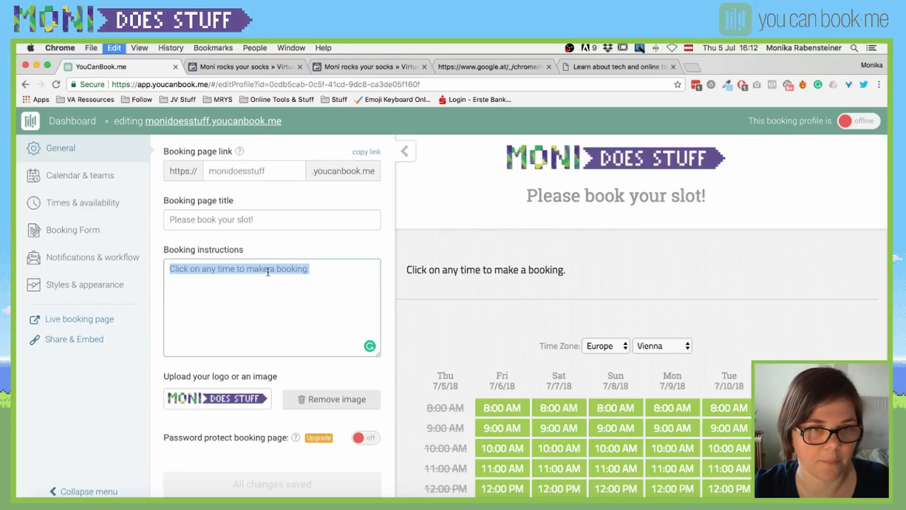
pyautogui.write('If you wanna have a chat with me')
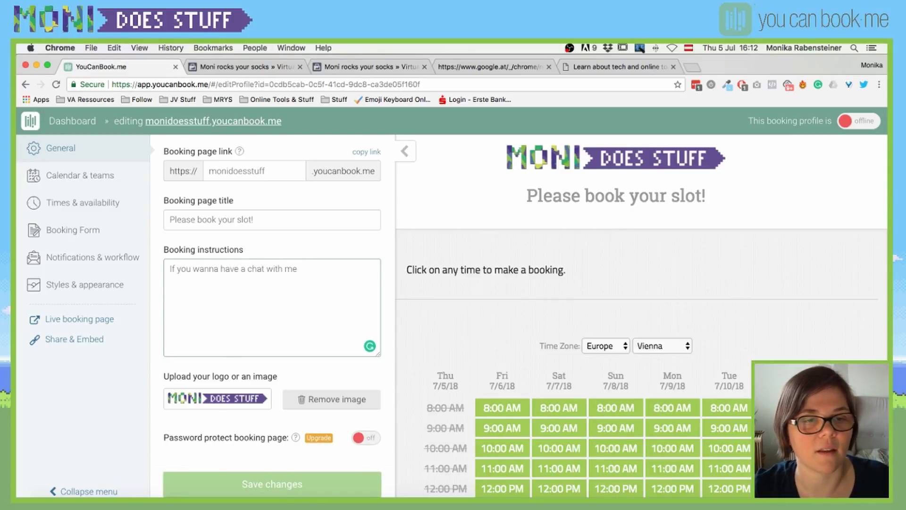
pyautogui.press('BackSpace')
pyautogui.press('BackSpace')
pyautogui.press('BackSpace')
pyautogui.press('BackSpace')
pyautogui.press('BackSpace')
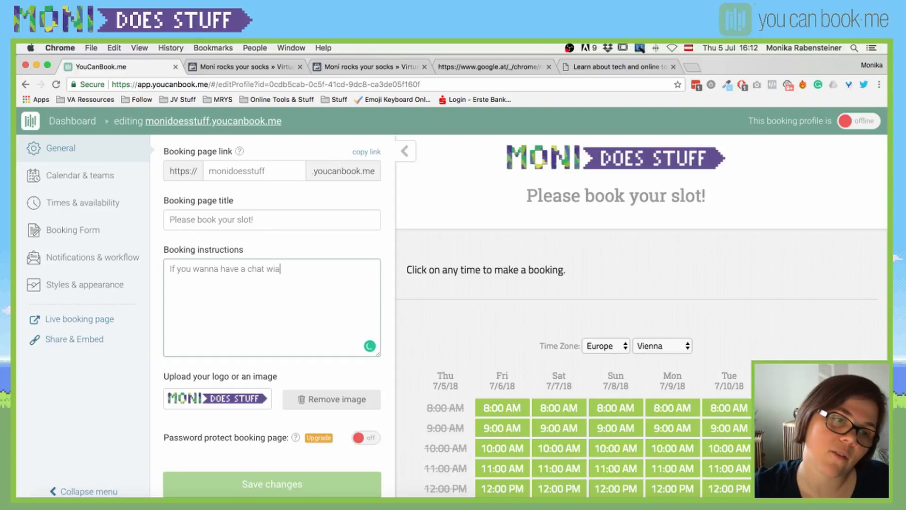
# Replace the booking instructions with "If you wanna be my client, you gotta get with my frieeeends!" and save the change
pyautogui.press('super+a')
pyautogui.press('BackSpace')
pyautogui.write('If you wanna be ')
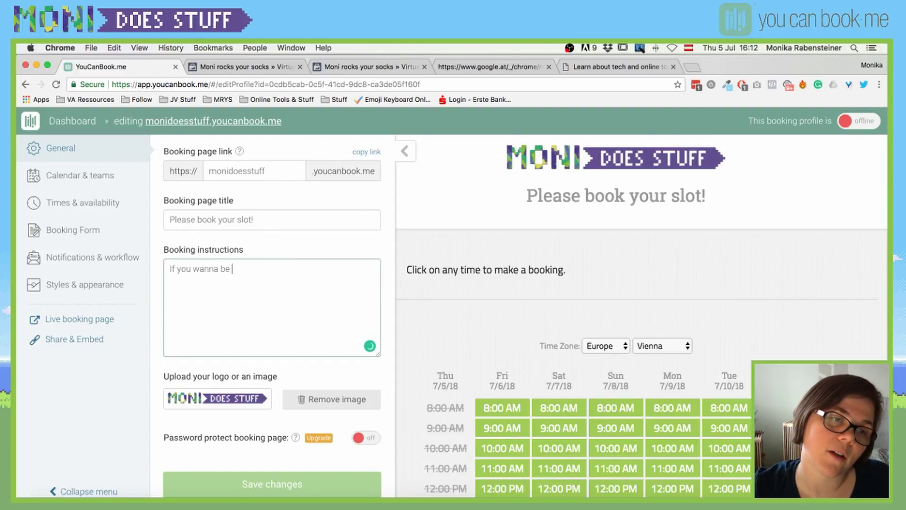
pyautogui.write('my client, you got')
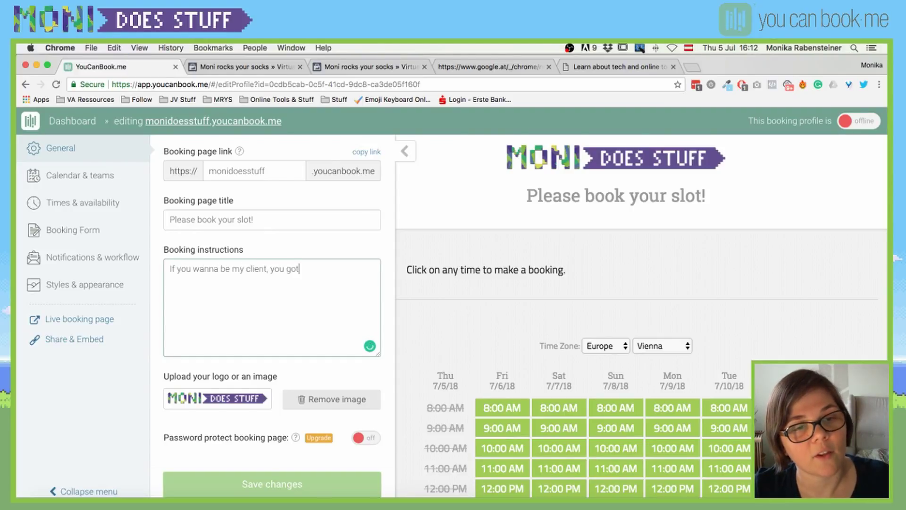
pyautogui.write('ta get with my frie')
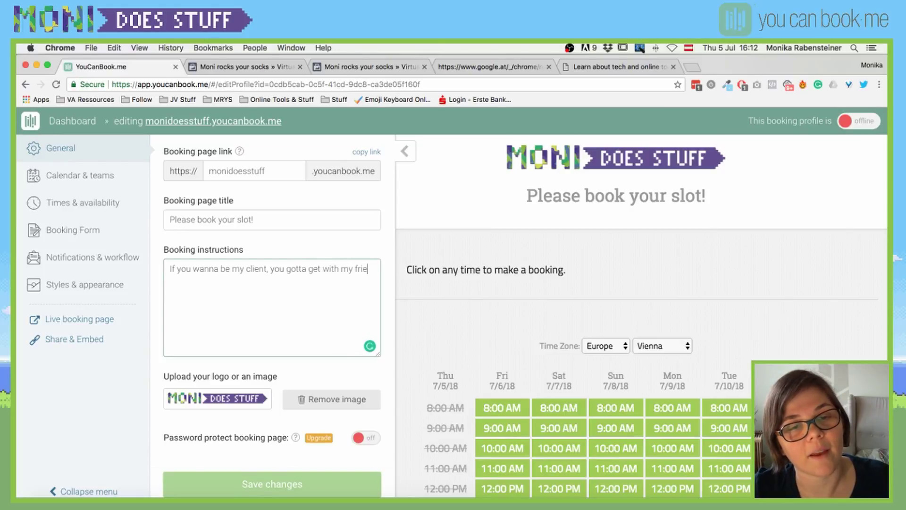
pyautogui.write('eeends!')
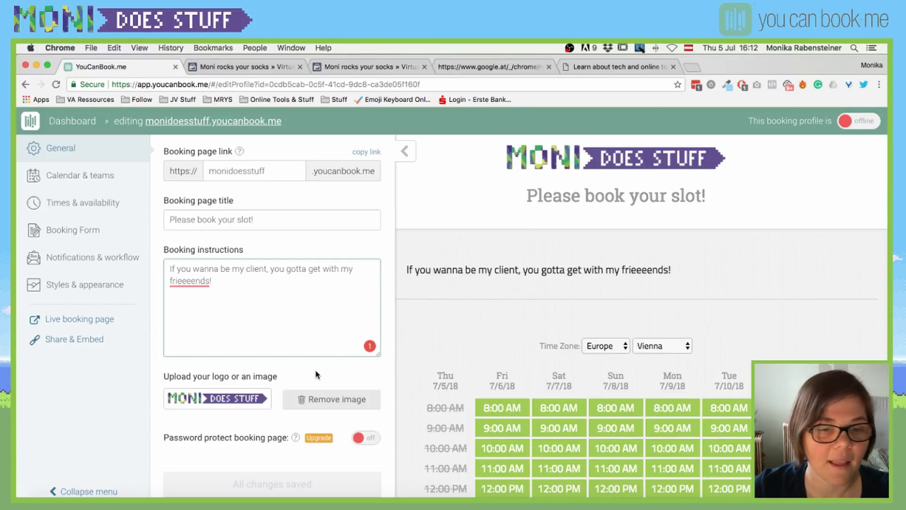
pyautogui.scroll(-1, 227, 322)
pyautogui.scroll(1, 196, 496)
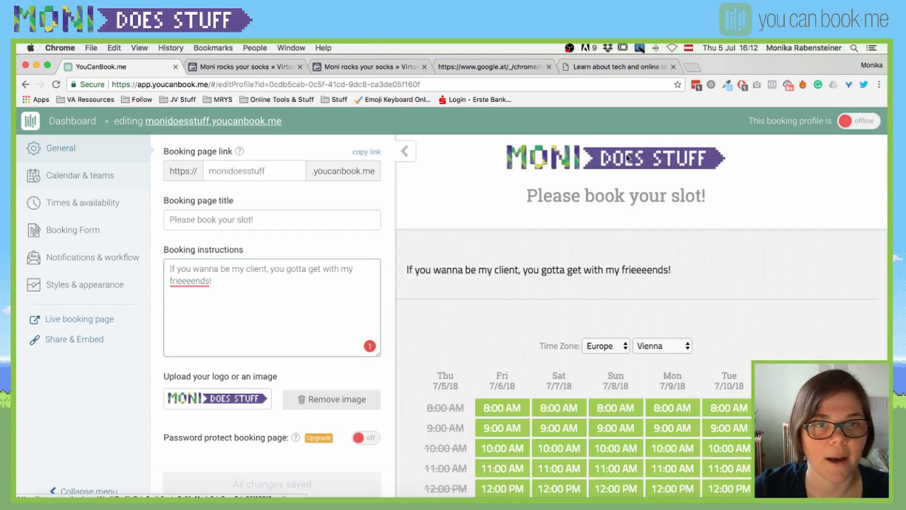
# Keep the account's own Google calendar for availability checks and new booking events, save the choice, and show the Teams explanation
pyautogui.click(69, 178)
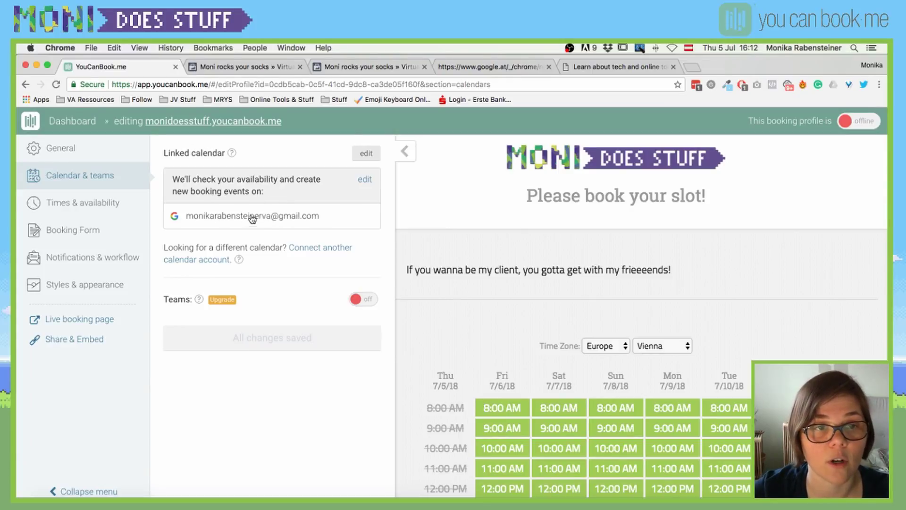
pyautogui.click(373, 179)
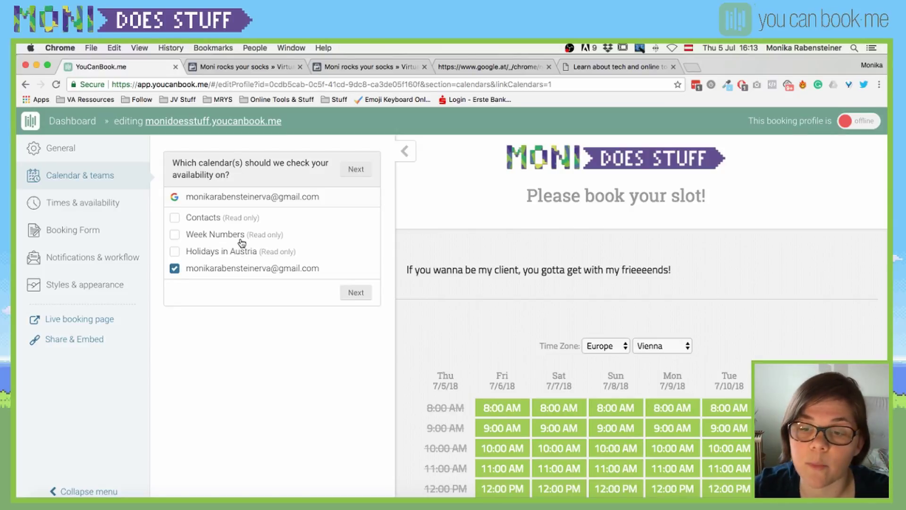
pyautogui.click(353, 293)
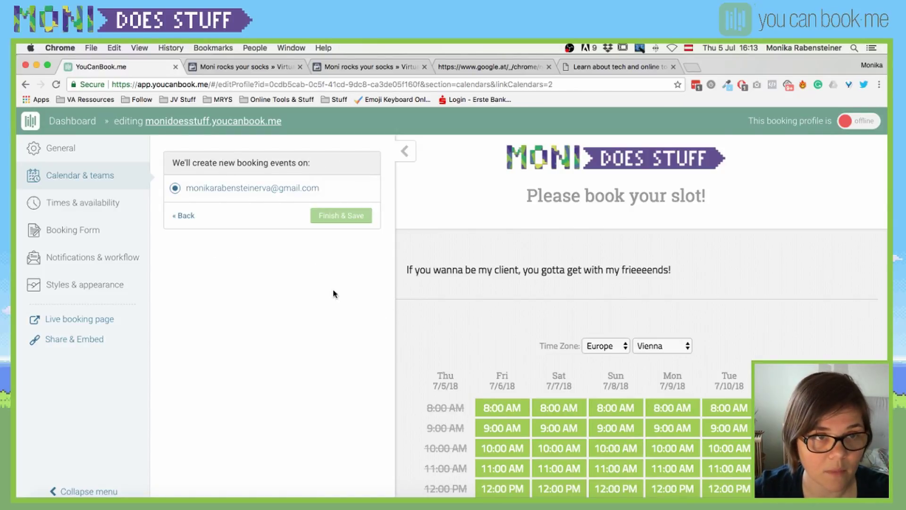
pyautogui.click(338, 218)
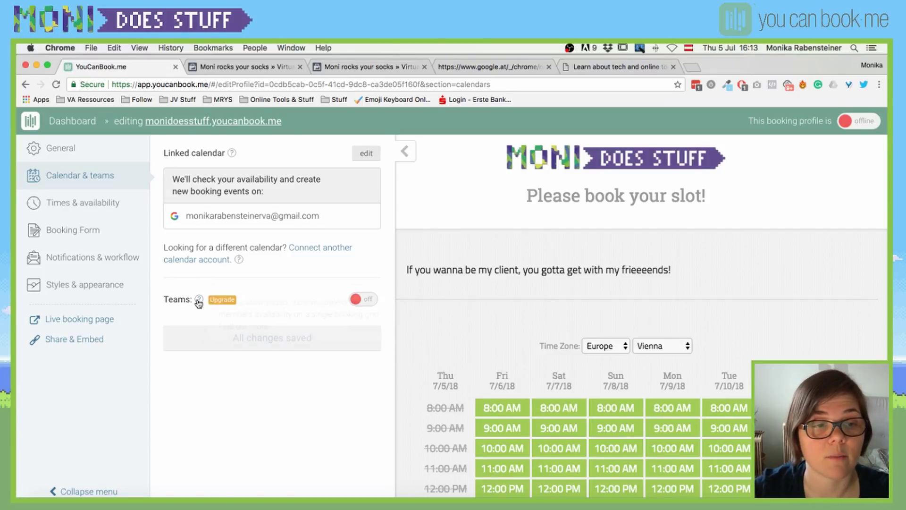
pyautogui.moveTo(199, 300)
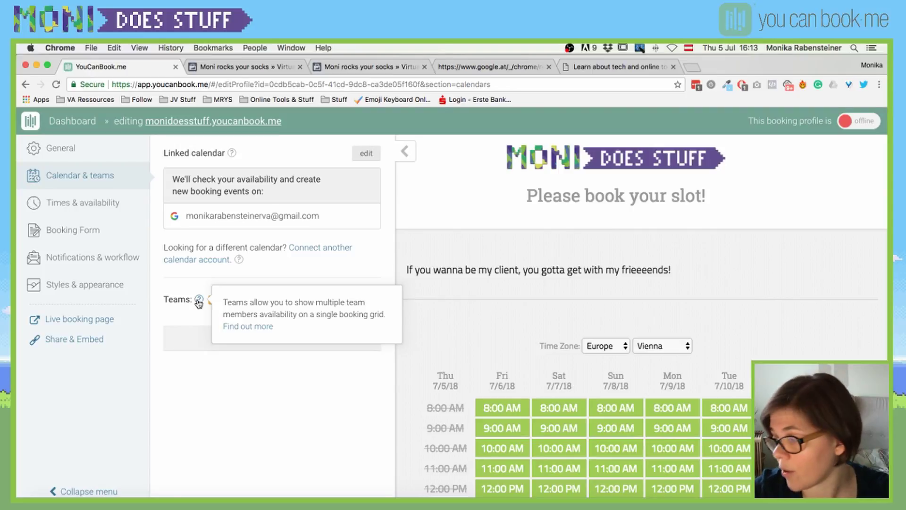
# Make Saturday and Sunday unavailable for bookings, hide unchecked days completely, and save the availability changes
pyautogui.click(76, 204)
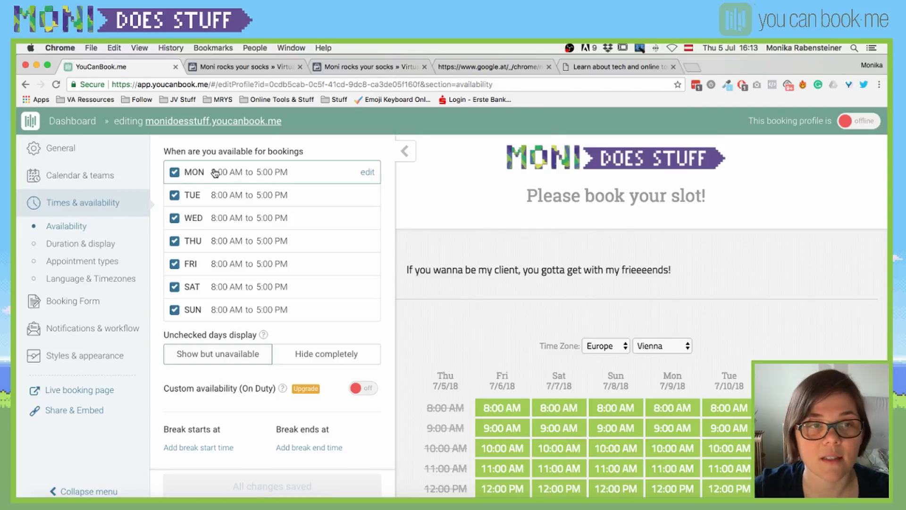
pyautogui.scroll(-1, 181, 182)
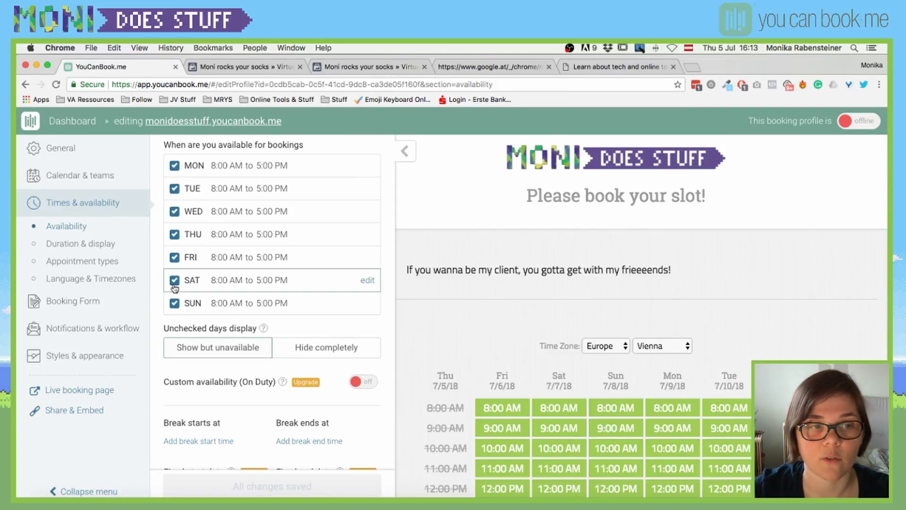
pyautogui.scroll(1, 189, 173)
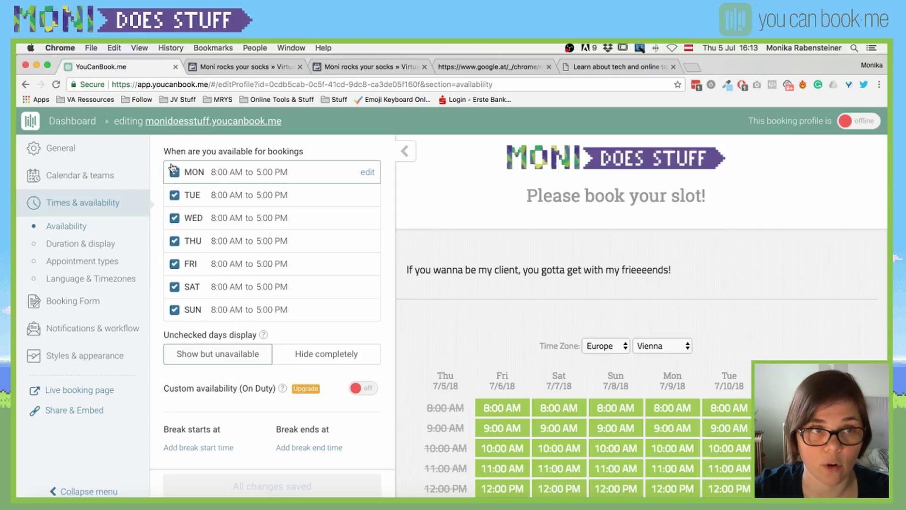
pyautogui.click(174, 288)
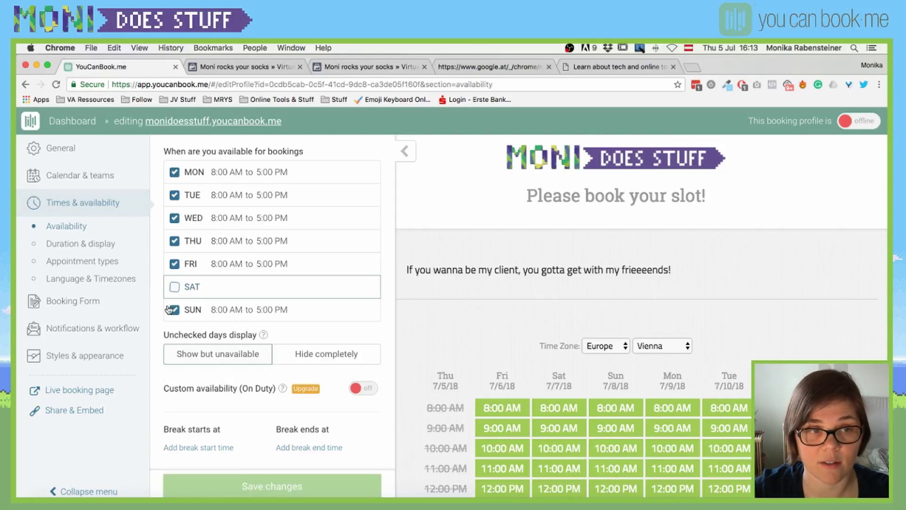
pyautogui.click(174, 311)
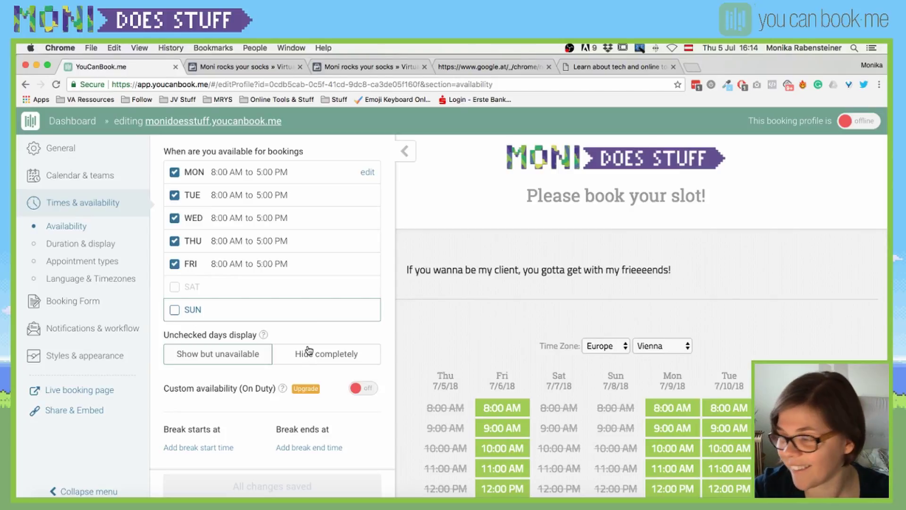
pyautogui.scroll(-2, 308, 350)
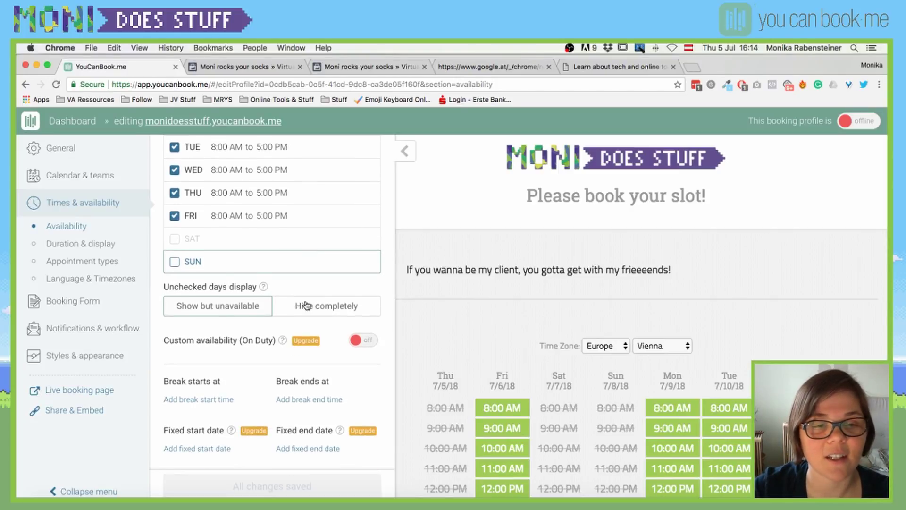
pyautogui.scroll(-1, 313, 302)
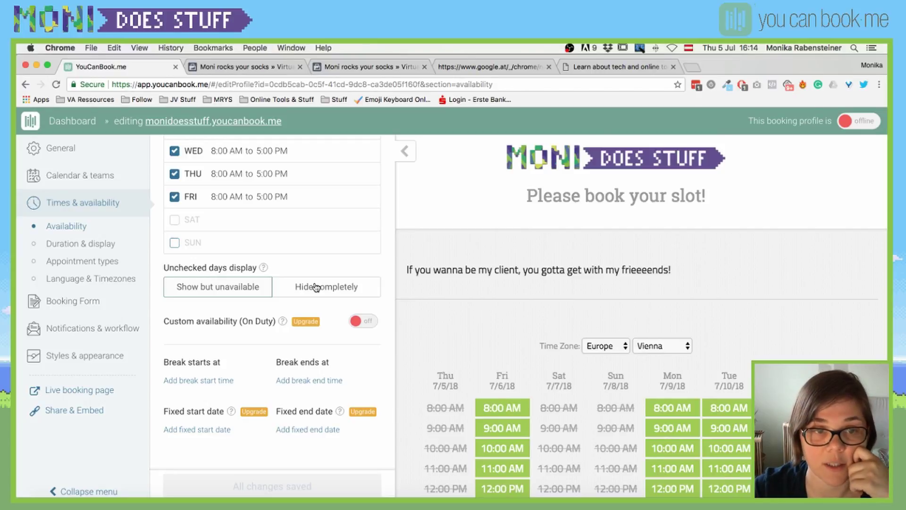
pyautogui.click(316, 286)
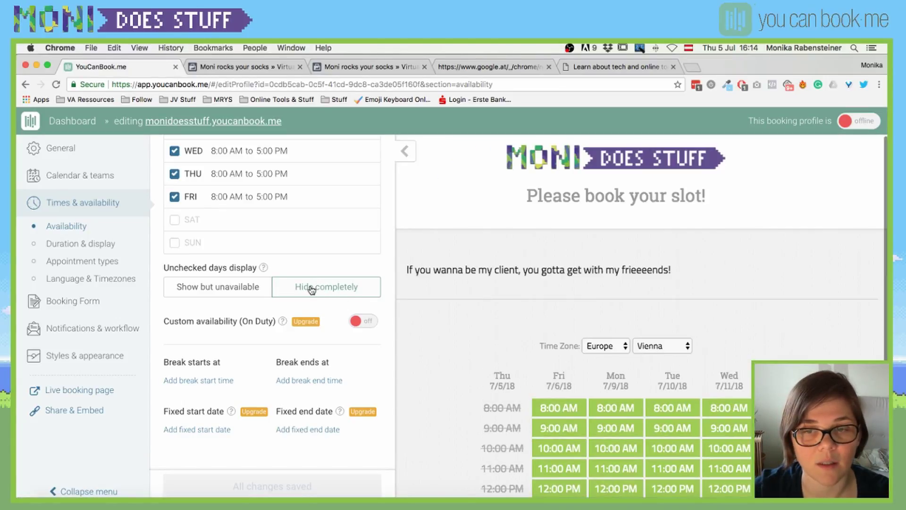
# Add a daily break from 12:00 PM to 1:00 PM to the availability and save the change
pyautogui.scroll(-1, 312, 289)
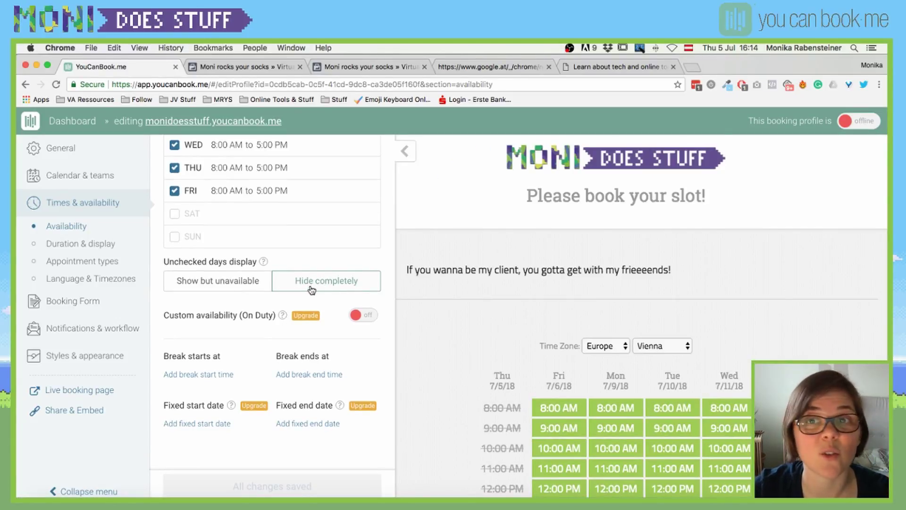
pyautogui.click(188, 378)
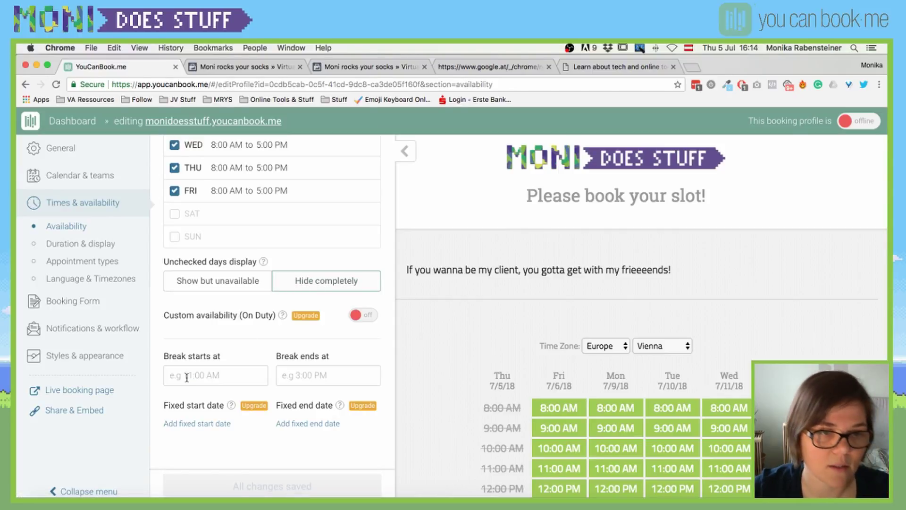
pyautogui.write('12:00')
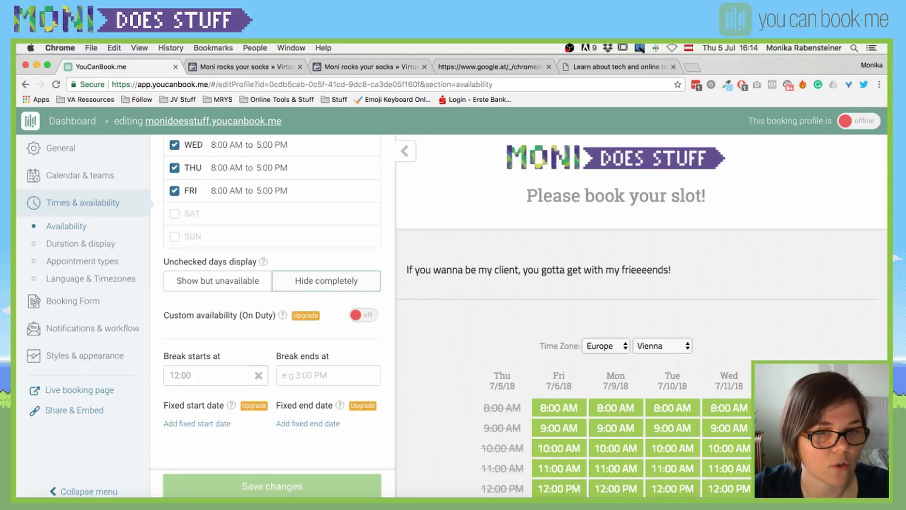
pyautogui.click(193, 376)
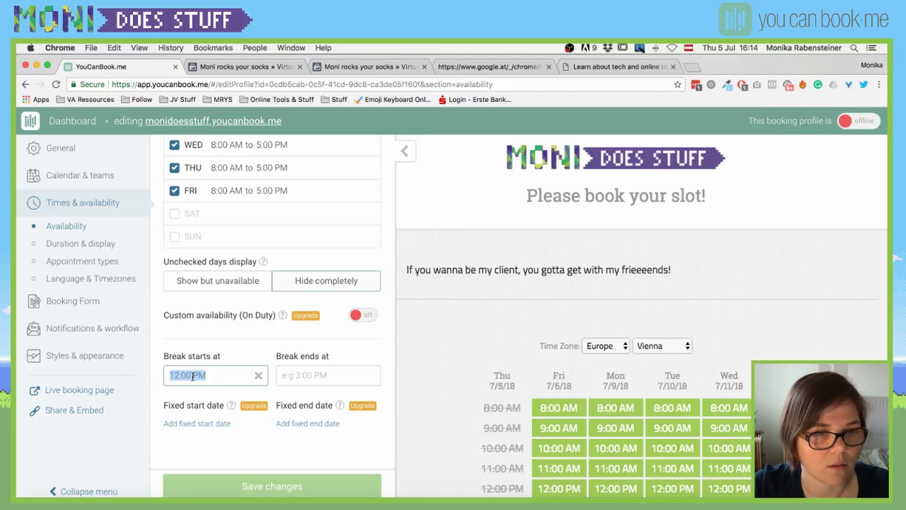
pyautogui.click(325, 376)
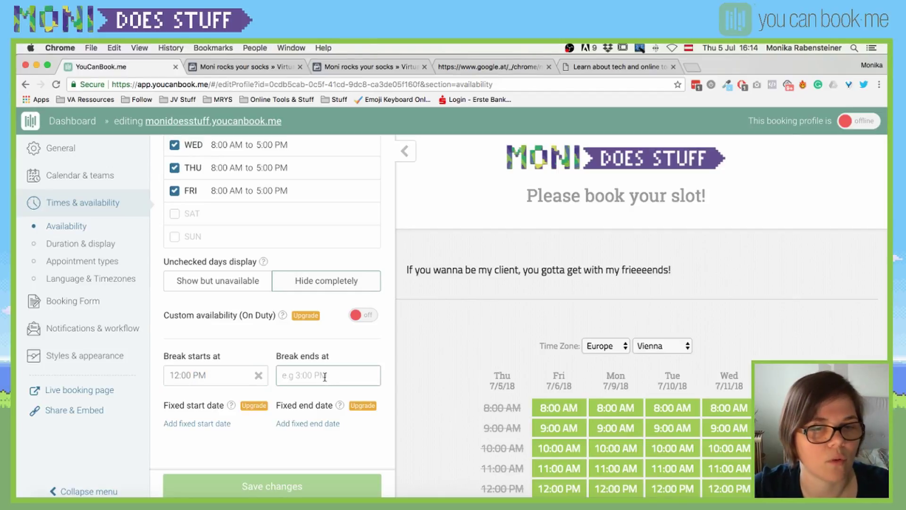
pyautogui.write('1pm')
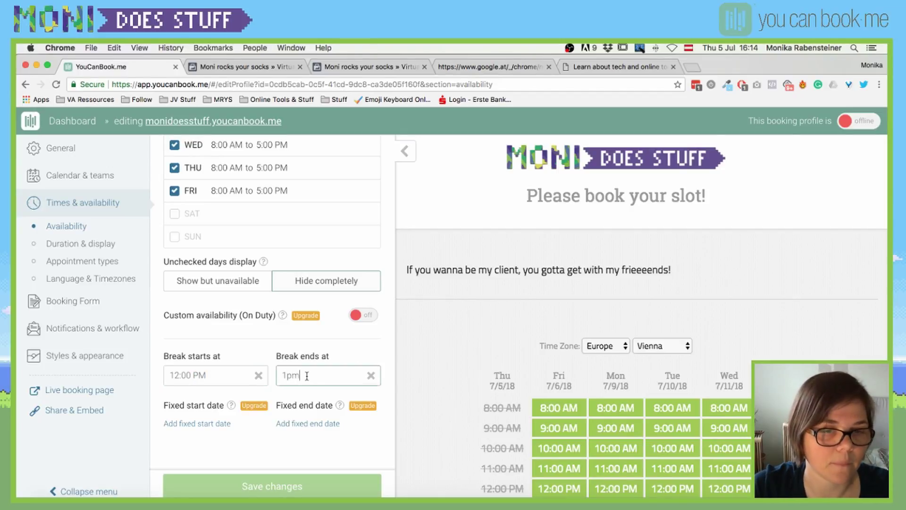
pyautogui.click(286, 376)
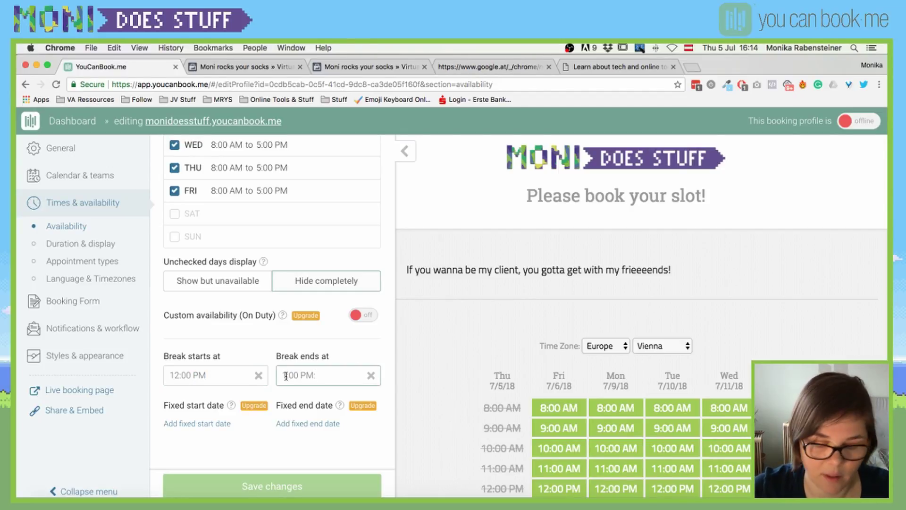
pyautogui.click(254, 448)
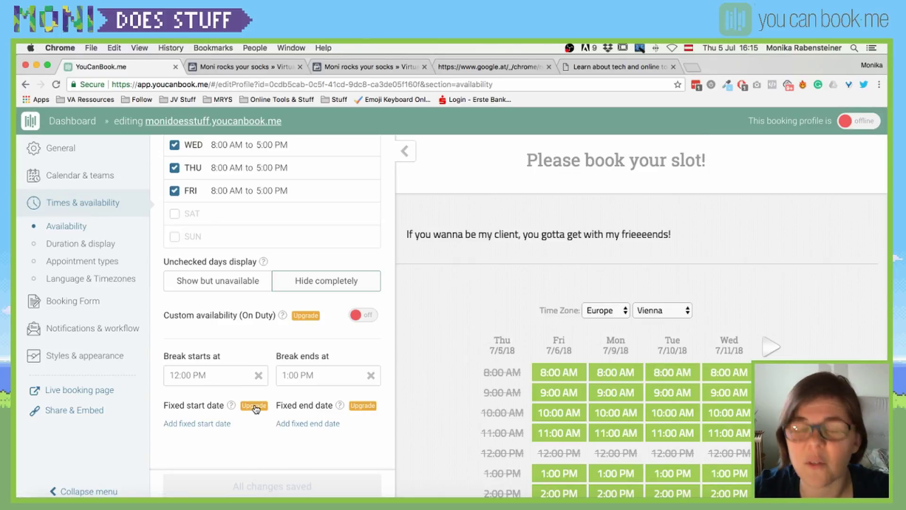
# Show availability in increments of 30 minutes, set the fixed booking duration to 60 minutes, and save the changes
pyautogui.click(70, 242)
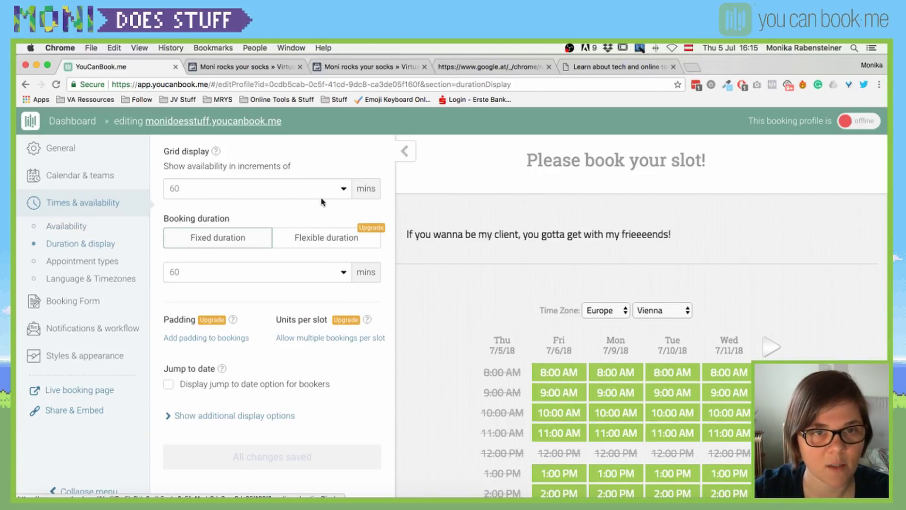
pyautogui.click(344, 189)
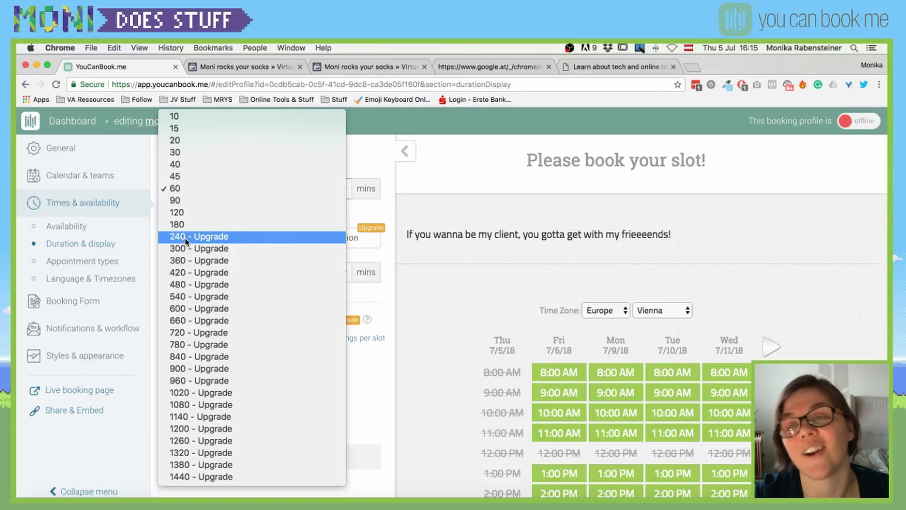
pyautogui.click(184, 152)
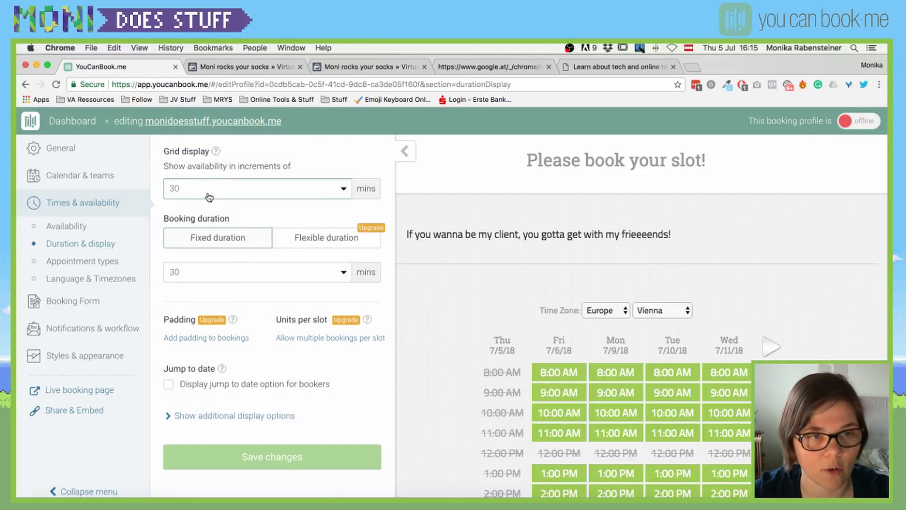
pyautogui.click(344, 274)
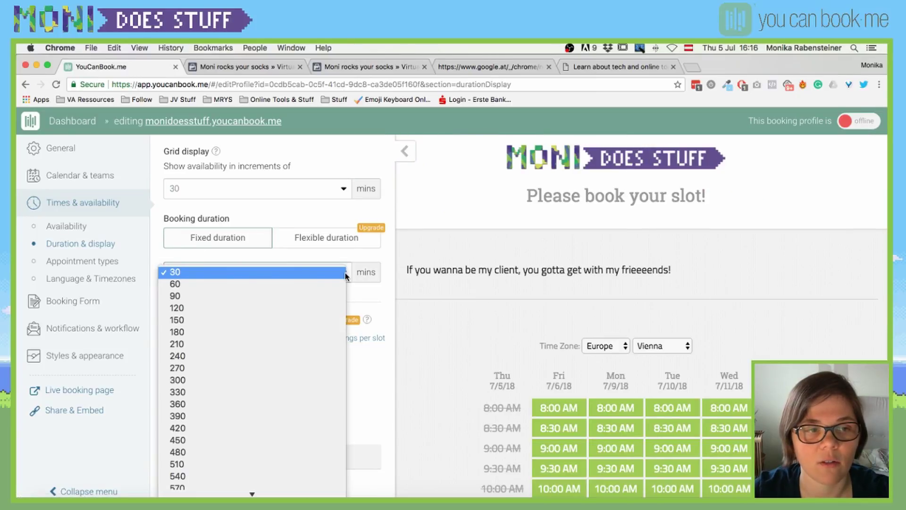
pyautogui.click(336, 283)
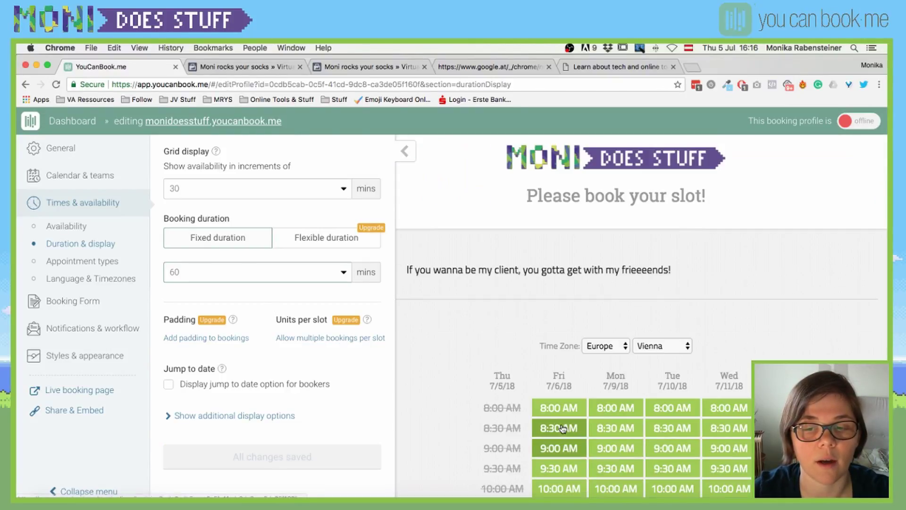
# Set the fixed booking duration to 30 minutes and save the change
pyautogui.click(324, 272)
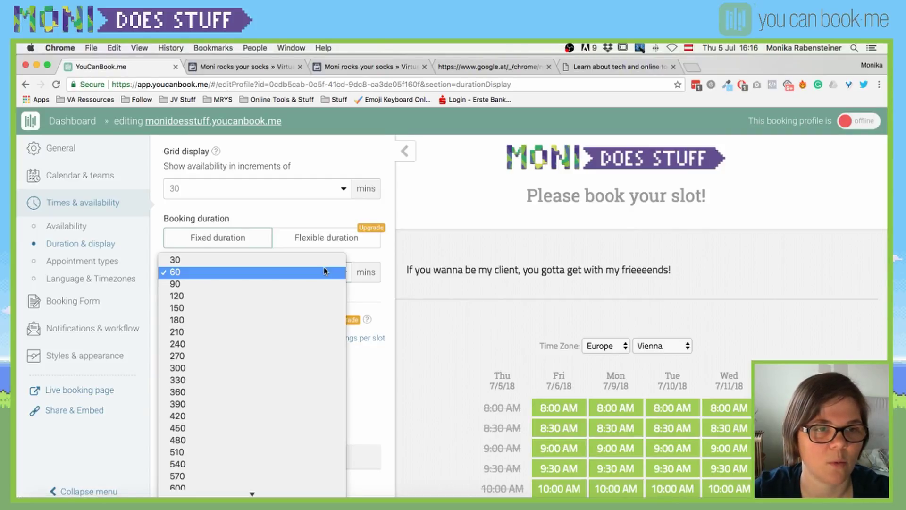
pyautogui.press('Up')
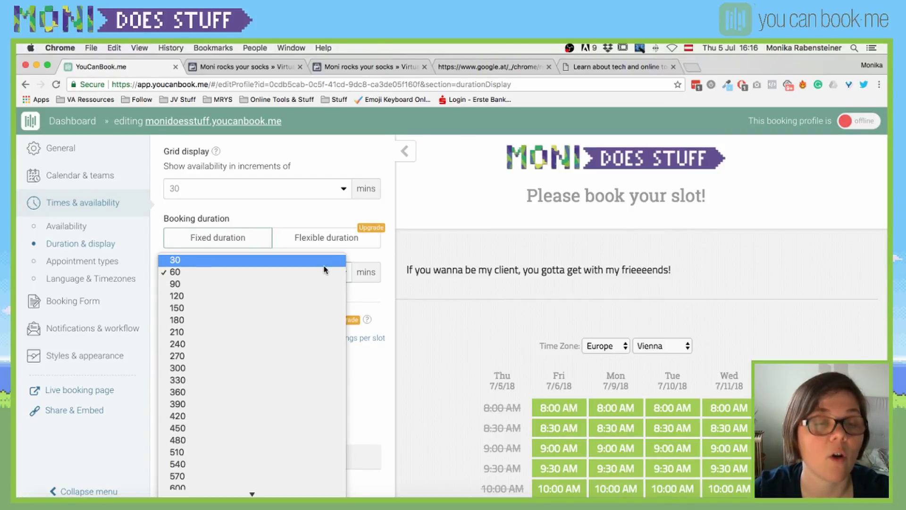
pyautogui.click(195, 261)
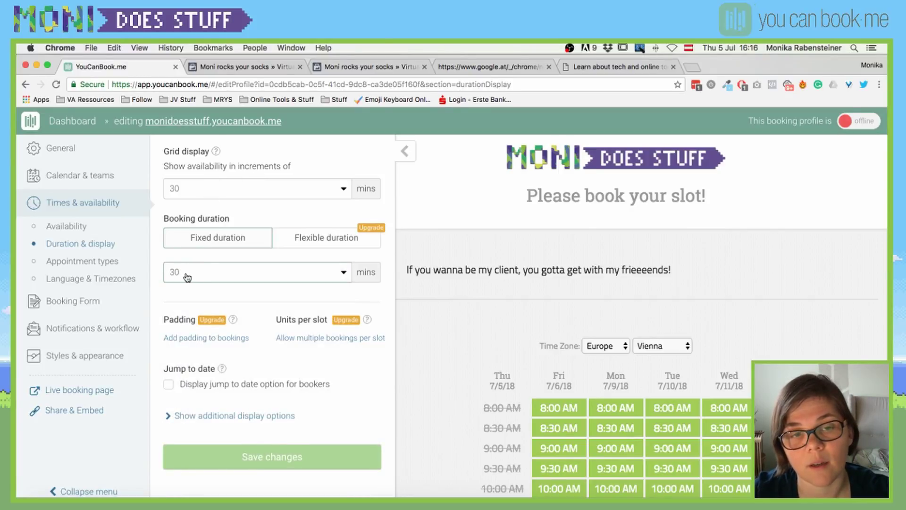
pyautogui.click(220, 267)
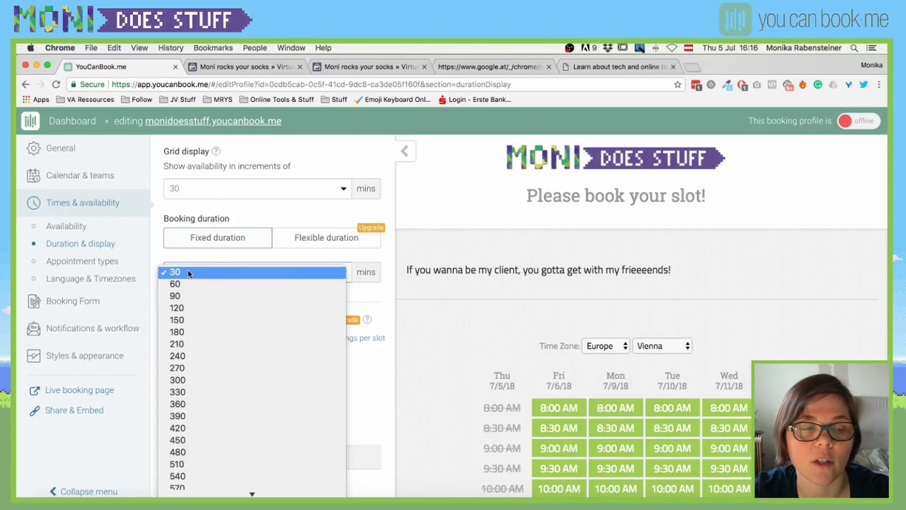
pyautogui.click(209, 189)
# Try 15-minute availability increments, check the booking durations offered for them, and save the change
pyautogui.click(210, 189)
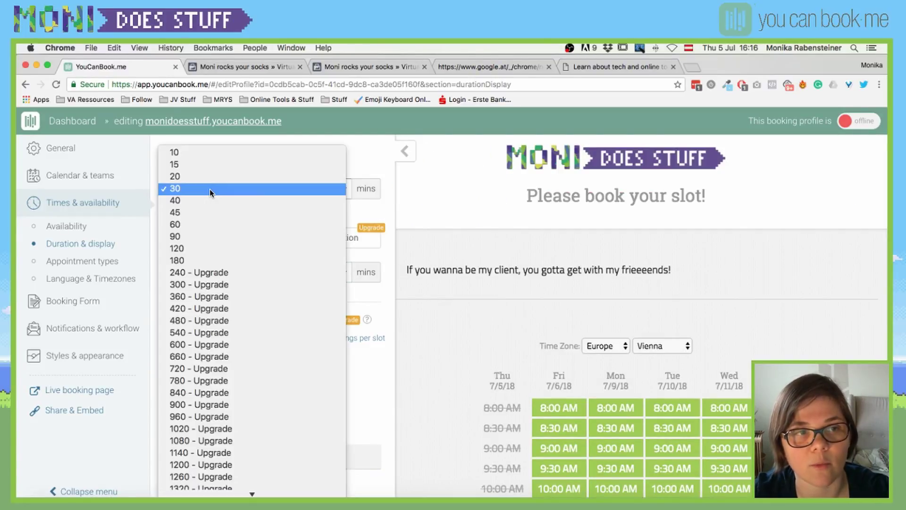
pyautogui.click(192, 164)
pyautogui.click(207, 279)
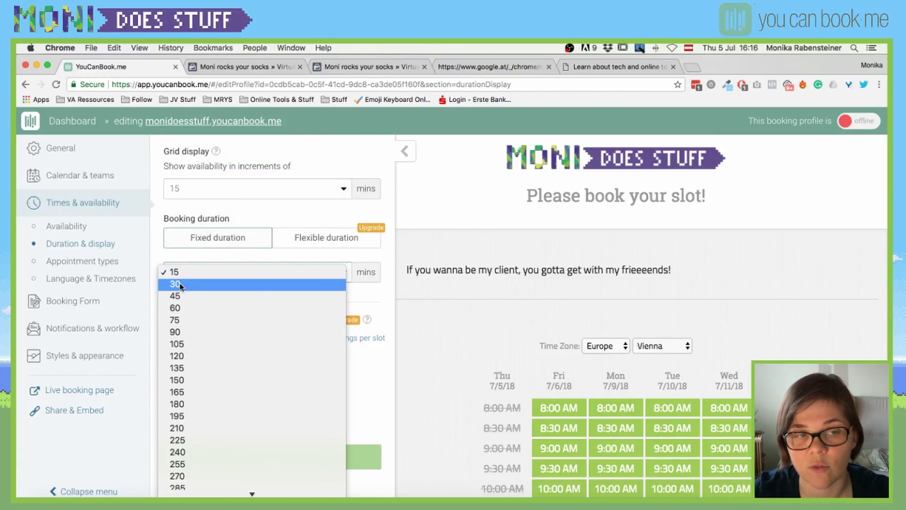
pyautogui.click(207, 198)
# Show availability in increments of 30 minutes with a 30-minute fixed booking duration, and save the changes
pyautogui.click(208, 199)
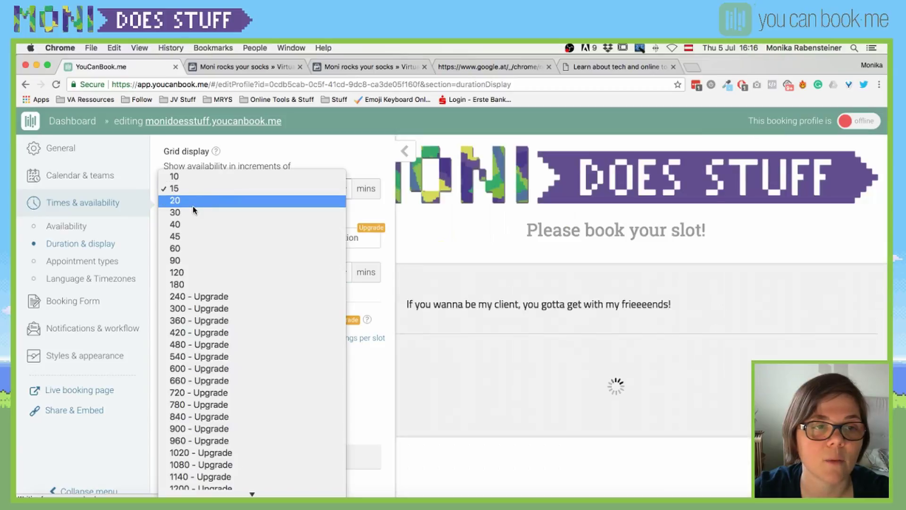
pyautogui.click(186, 211)
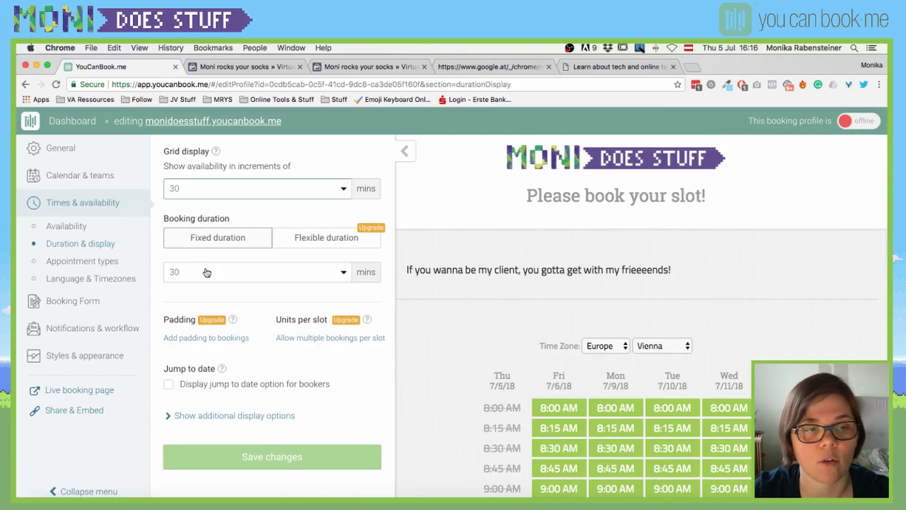
pyautogui.click(191, 274)
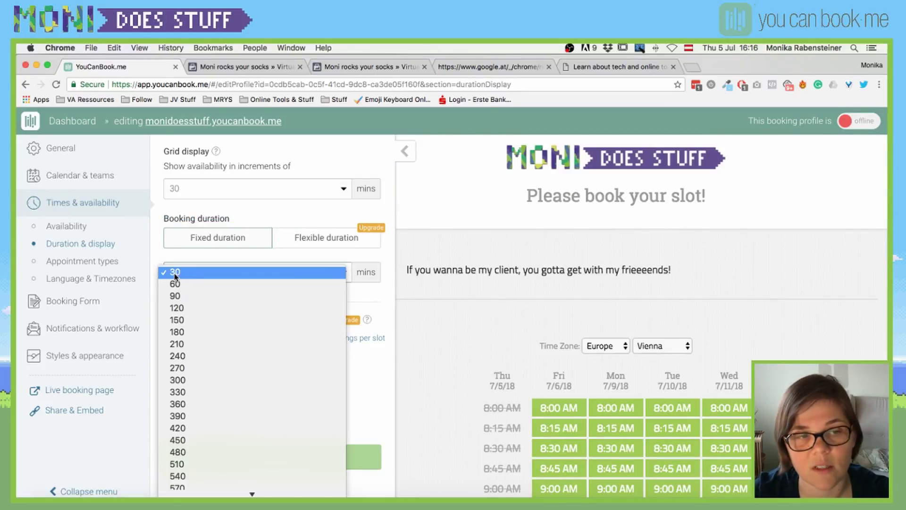
pyautogui.click(175, 274)
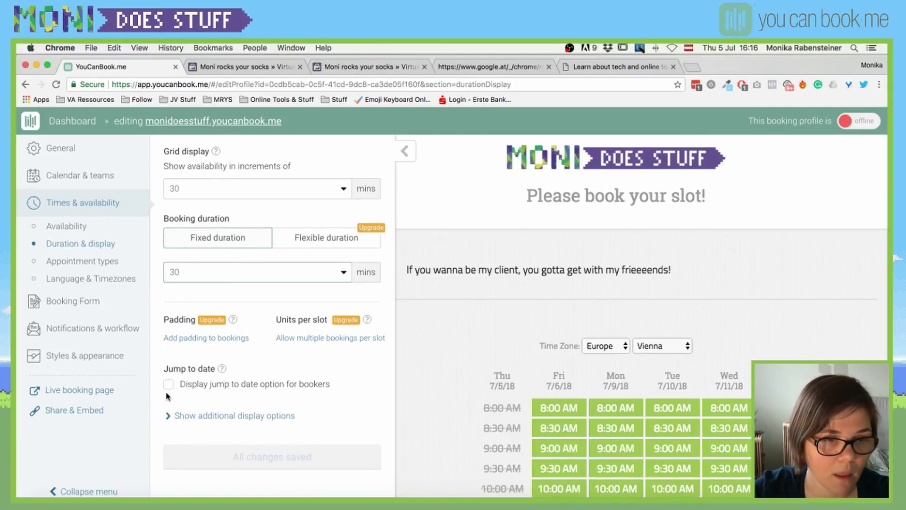
# Display the jump to date option for bookers and save the change
pyautogui.moveTo(222, 370)
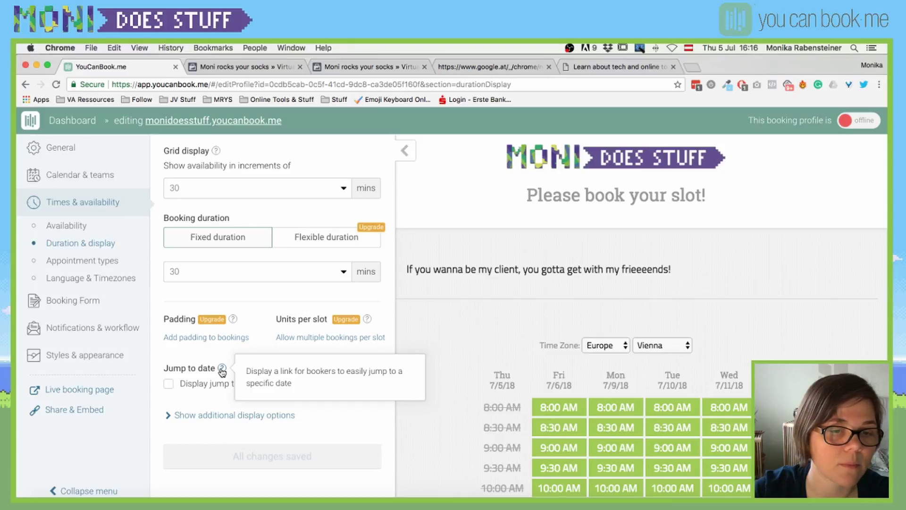
pyautogui.click(170, 386)
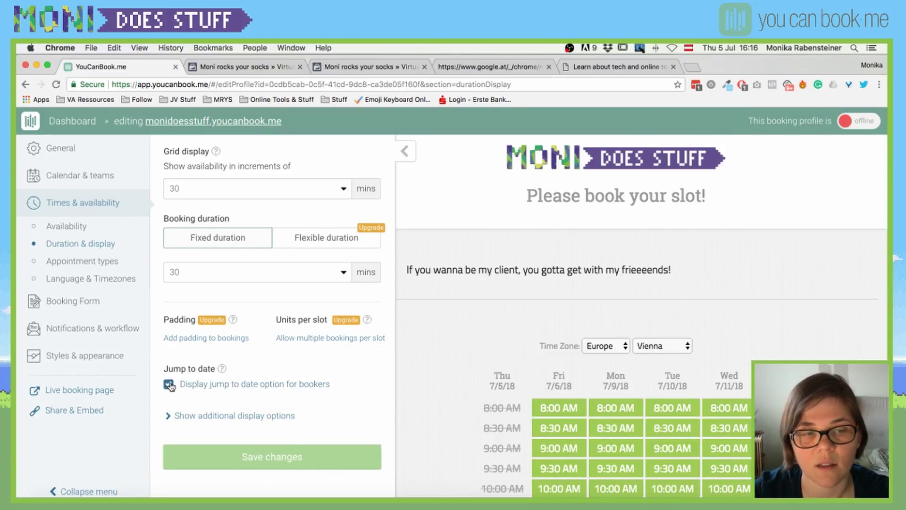
pyautogui.click(273, 459)
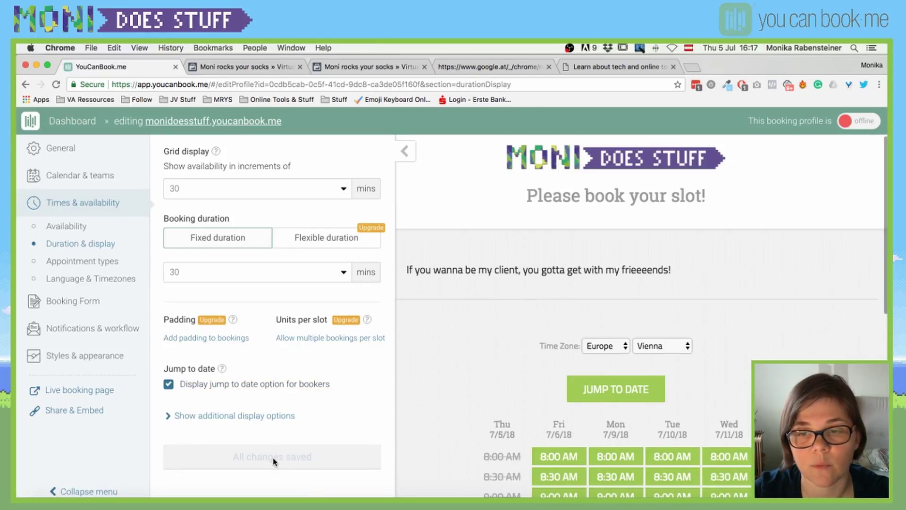
# Try the jump to date calendar in the booking page preview, paging ahead to August 2018 and back to July
pyautogui.click(633, 398)
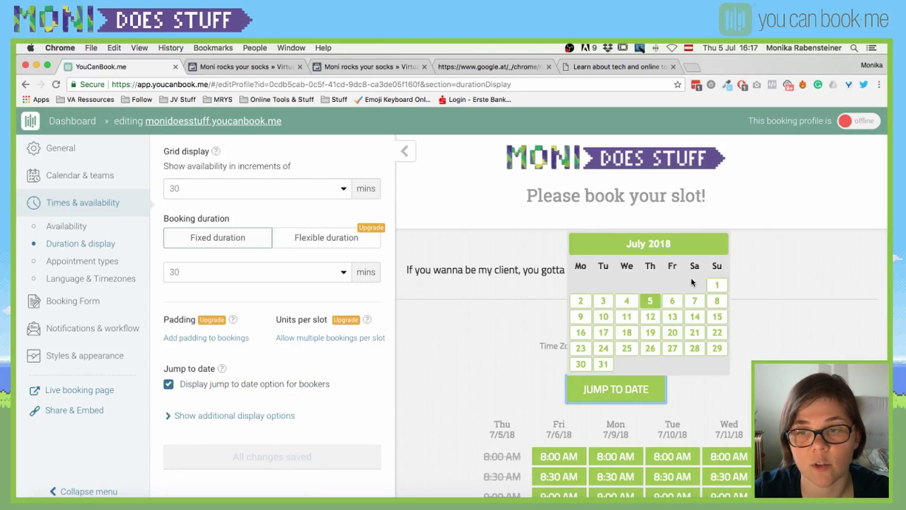
pyautogui.click(717, 244)
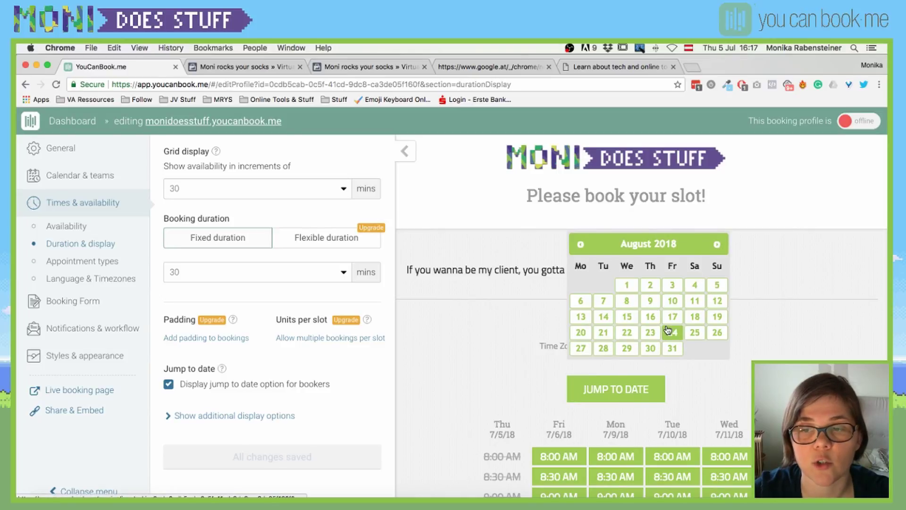
pyautogui.click(581, 244)
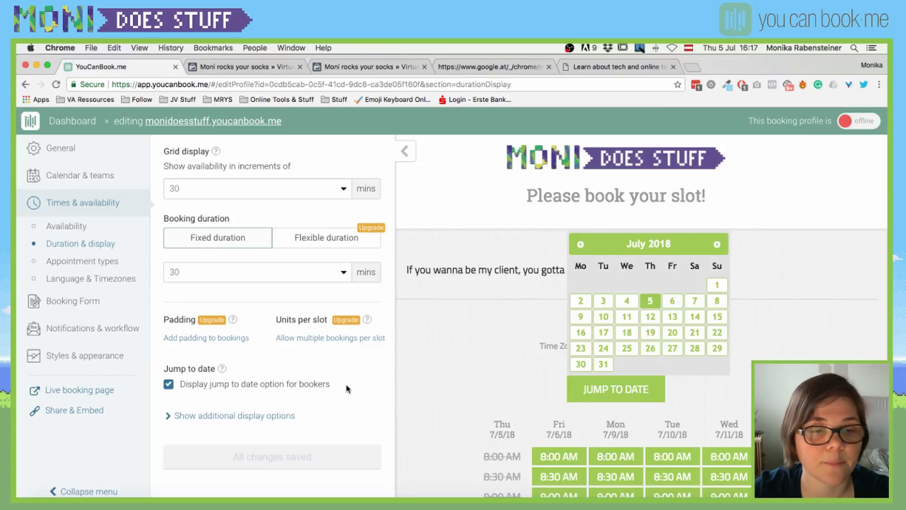
# Examine the fixed booking durations on offer, down to the longest one, without choosing another duration
pyautogui.click(87, 265)
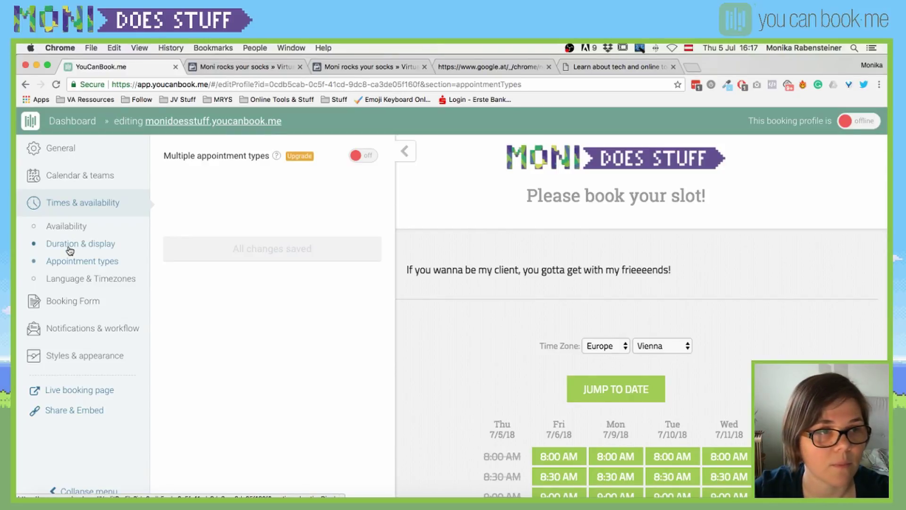
pyautogui.click(70, 249)
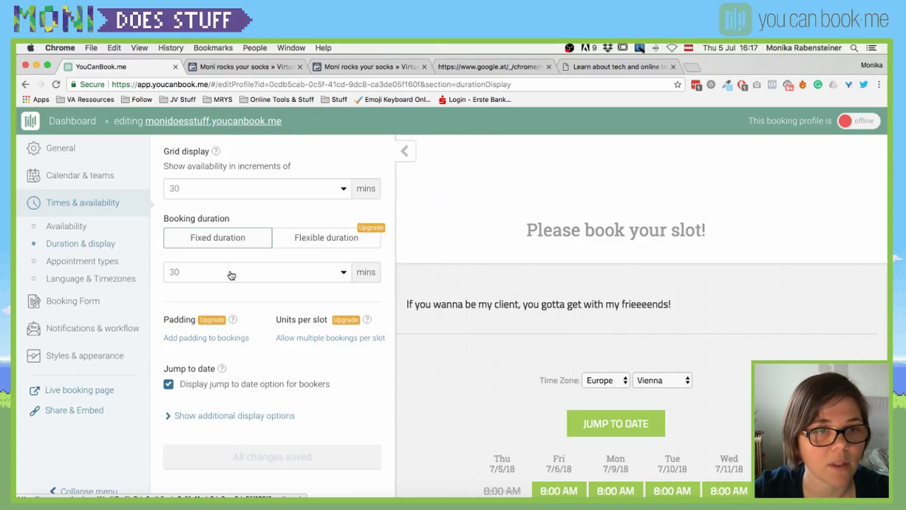
pyautogui.click(232, 272)
pyautogui.click(230, 273)
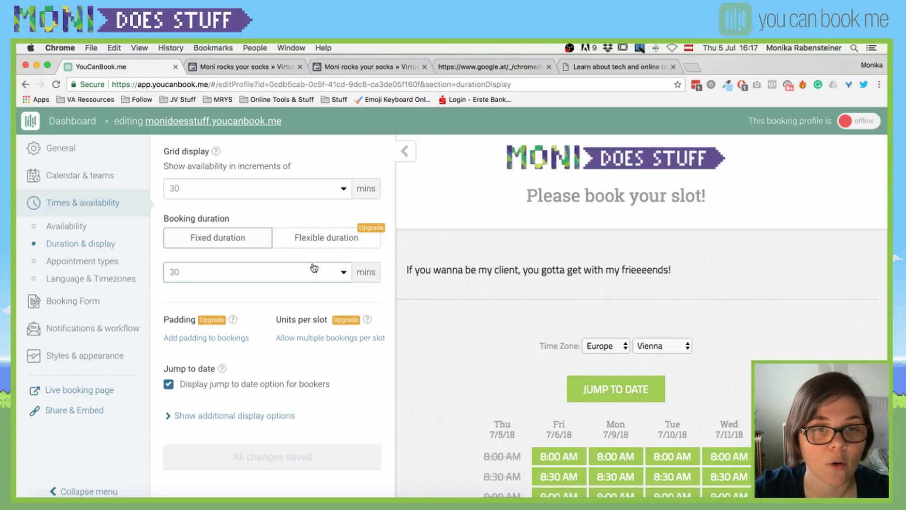
pyautogui.click(289, 272)
pyautogui.scroll(-3, 260, 387)
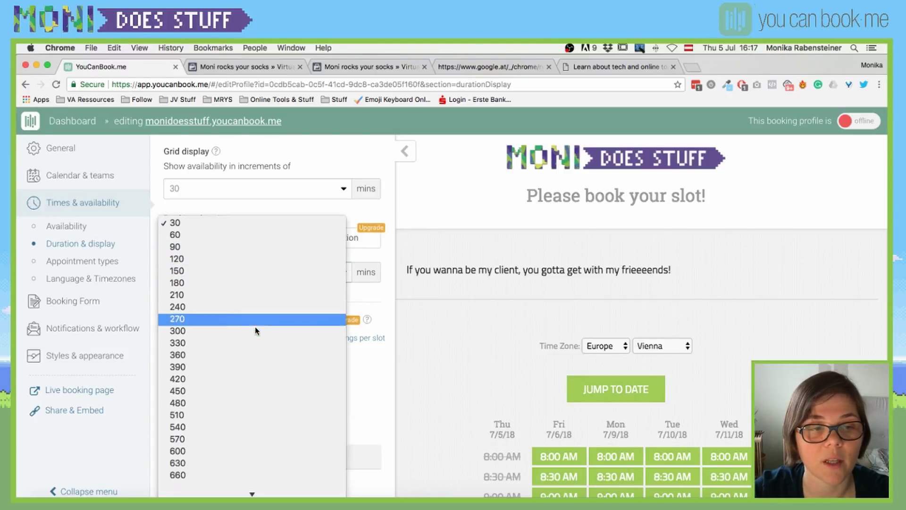
pyautogui.scroll(-10, 253, 414)
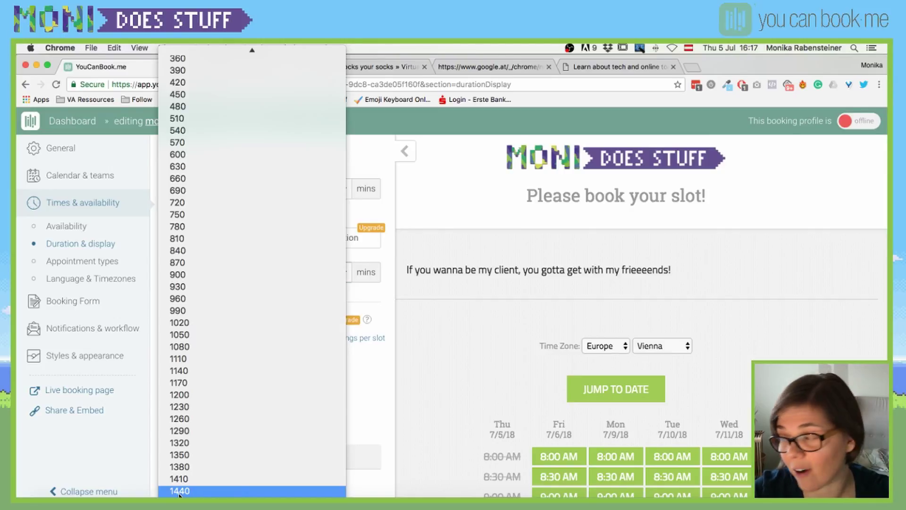
pyautogui.click(485, 355)
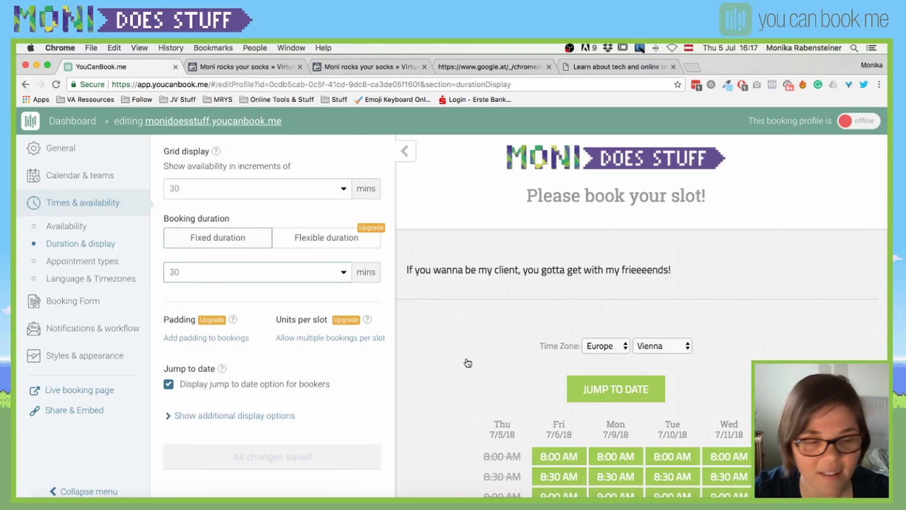
pyautogui.click(204, 282)
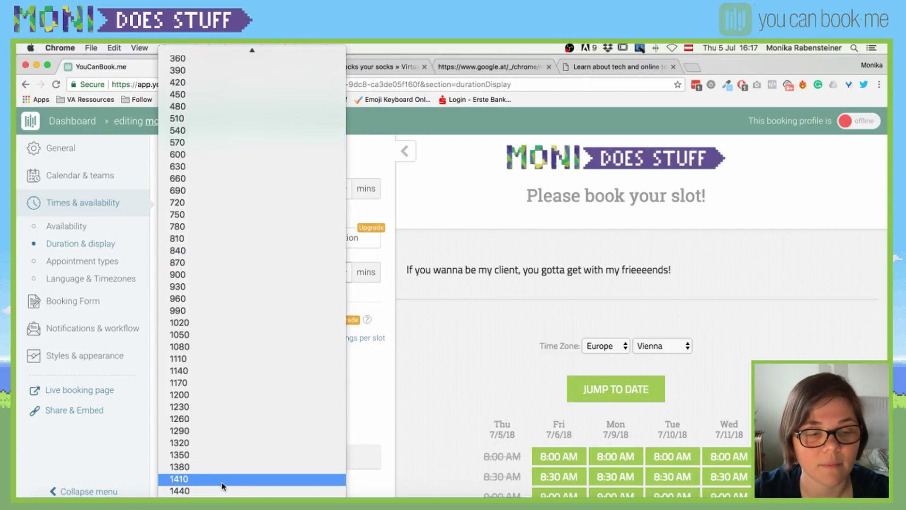
pyautogui.click(527, 356)
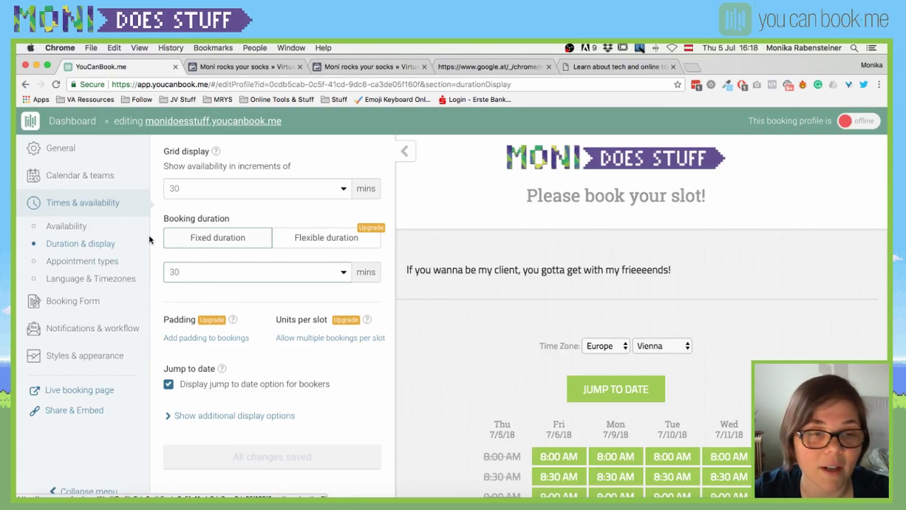
# Review the multiple appointment types setting and the explanation of automatic booker timezone detection
pyautogui.click(55, 267)
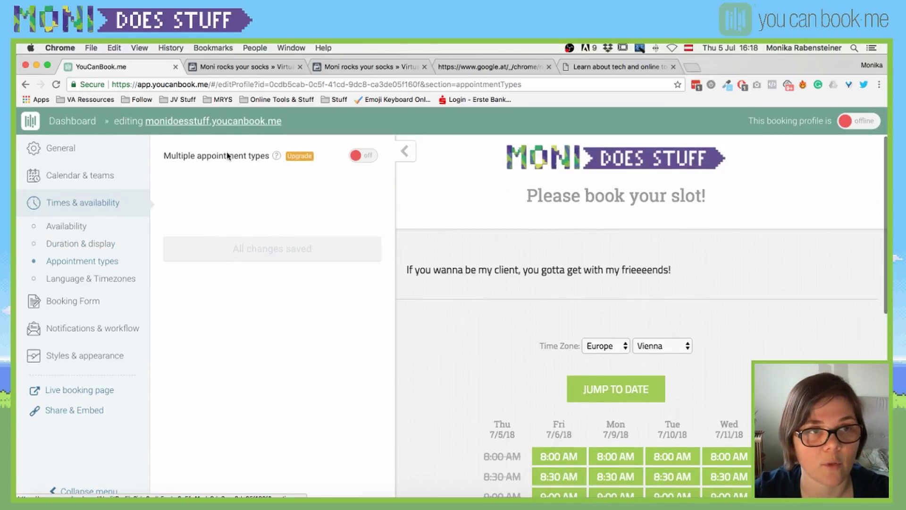
pyautogui.click(66, 283)
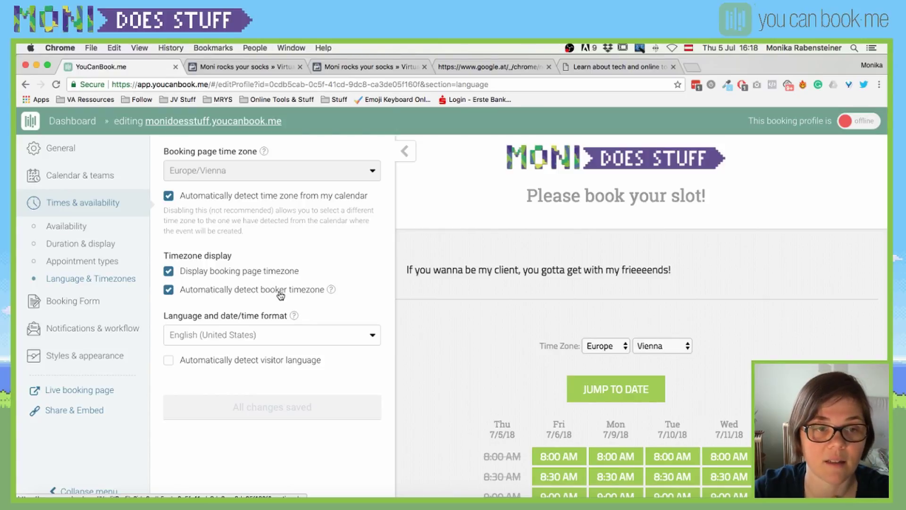
pyautogui.moveTo(333, 293)
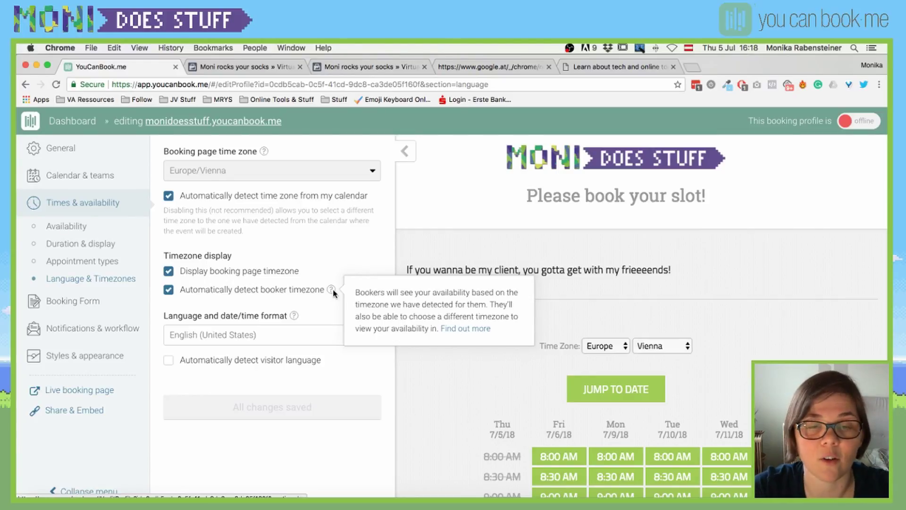
# Look through the preview's time zone cities and regions and the language and date/time format choices without changing them
pyautogui.click(666, 346)
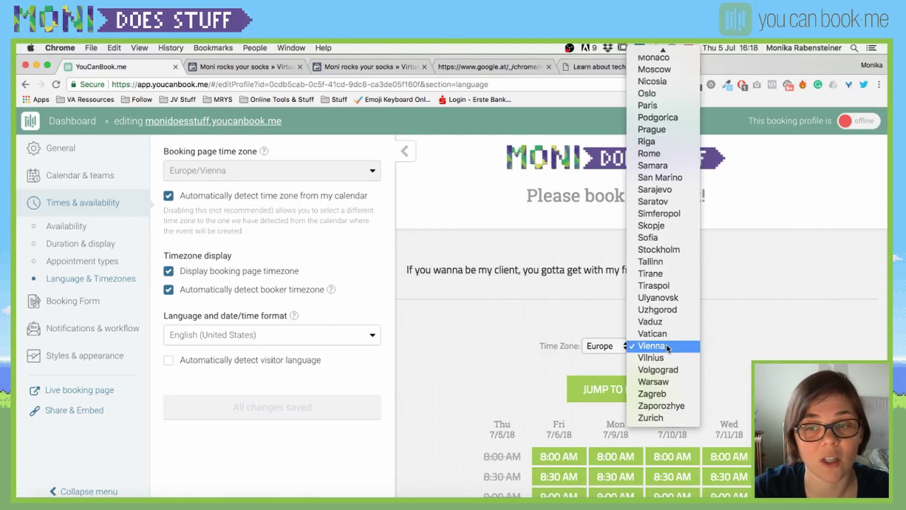
pyautogui.scroll(10, 665, 162)
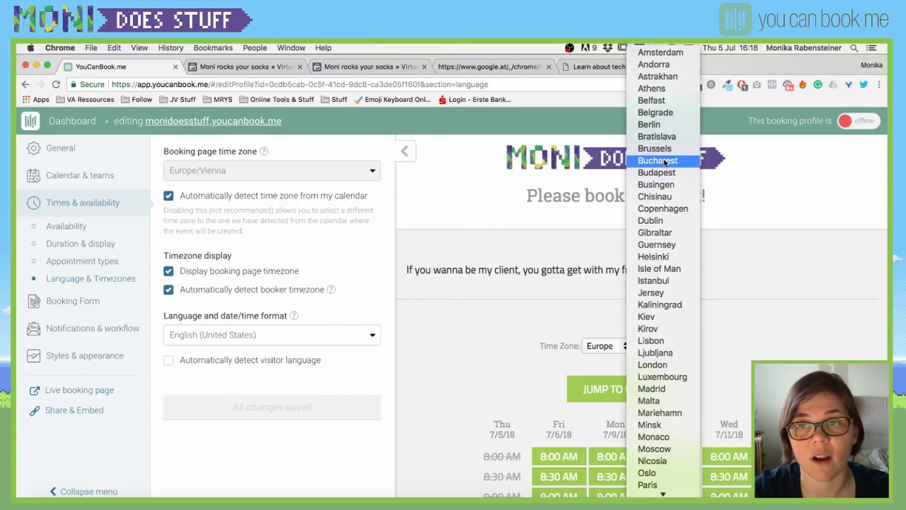
pyautogui.click(601, 346)
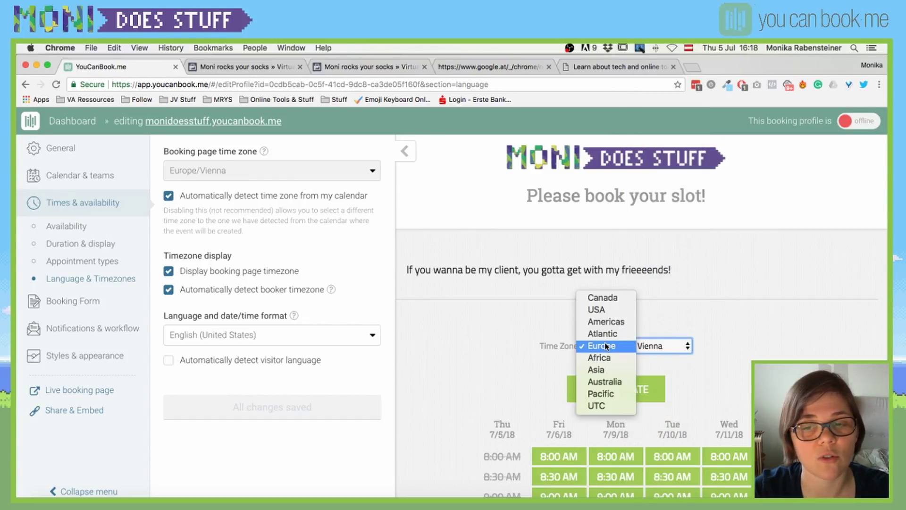
pyautogui.click(631, 348)
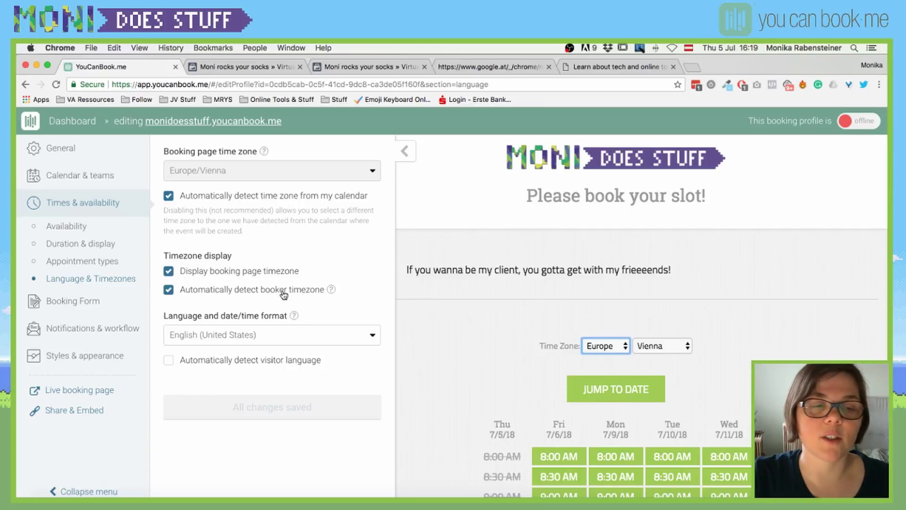
pyautogui.click(268, 332)
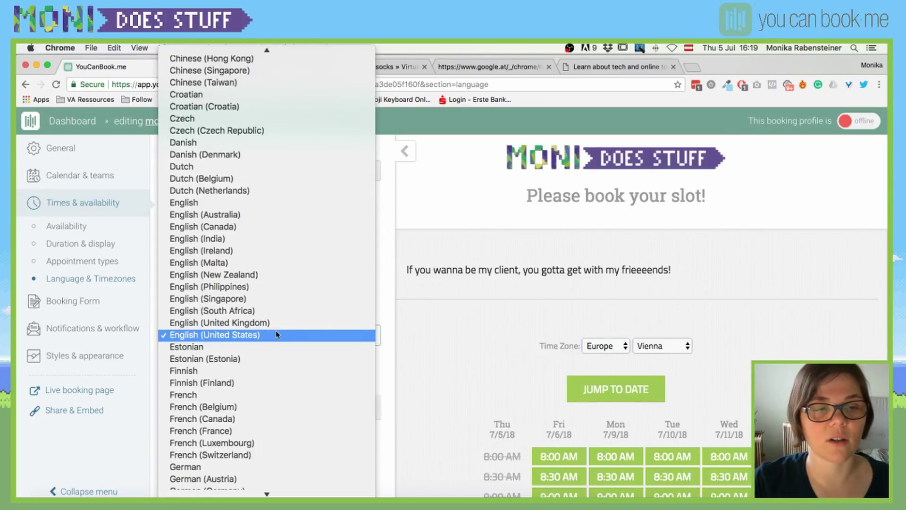
pyautogui.click(431, 330)
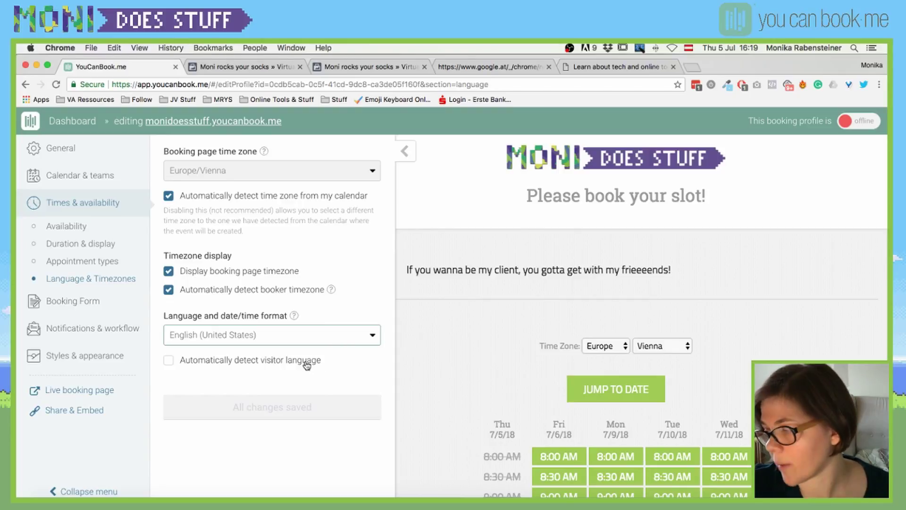
# Open the booking form's questions and check the First Name field in the preview
pyautogui.click(71, 301)
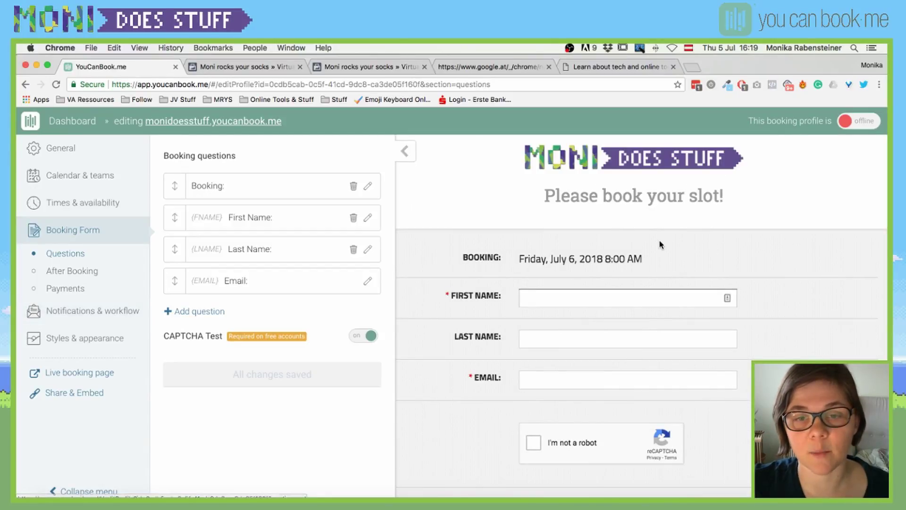
pyautogui.click(534, 297)
pyautogui.click(479, 285)
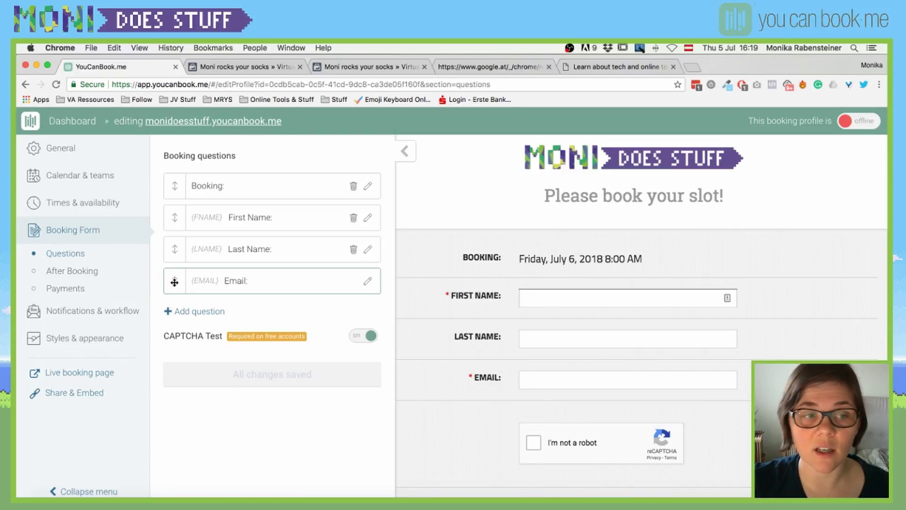
# Add a new booking question of type Dividing Line to the booking form and save the changes
pyautogui.click(205, 311)
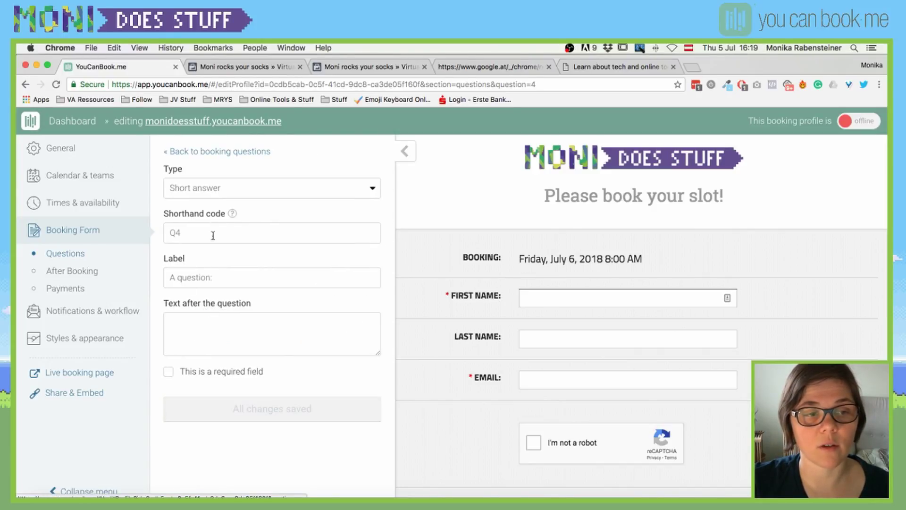
pyautogui.click(239, 189)
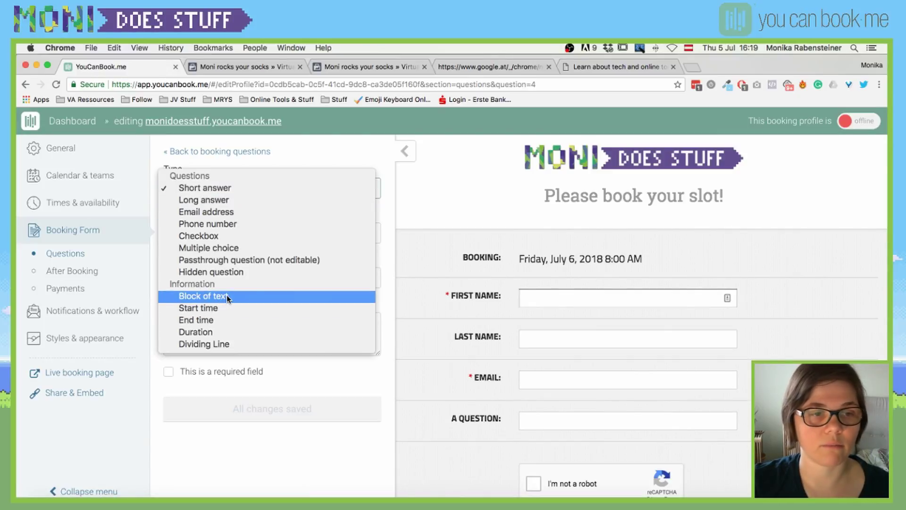
pyautogui.click(210, 346)
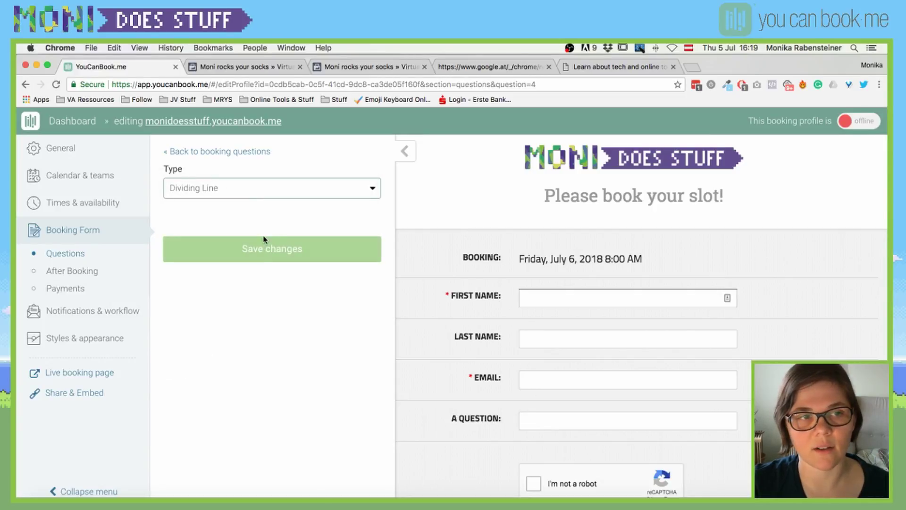
pyautogui.click(264, 249)
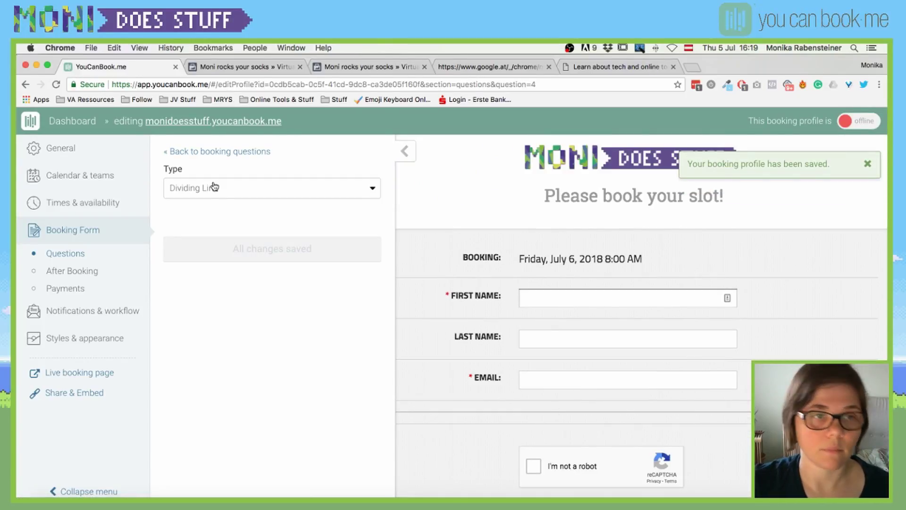
# Return to the booking questions without changing the type and delete the dividing line
pyautogui.click(214, 186)
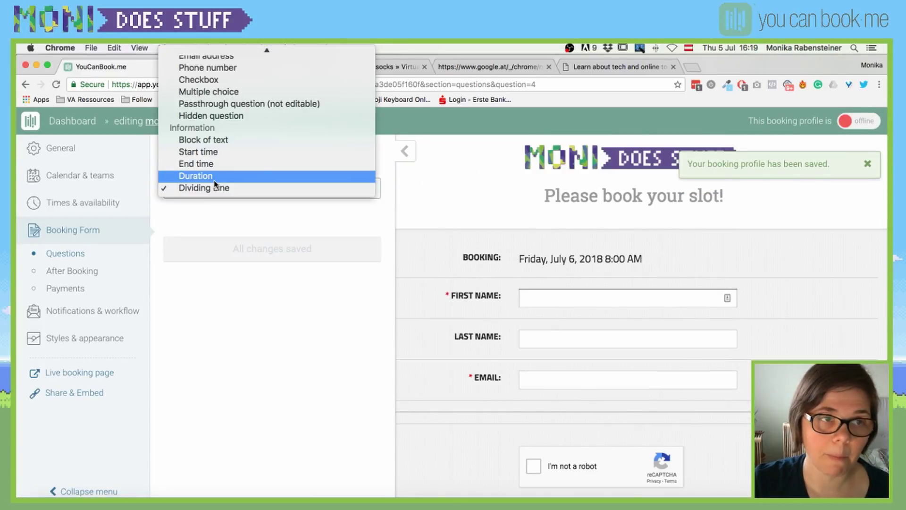
pyautogui.click(291, 230)
pyautogui.click(197, 150)
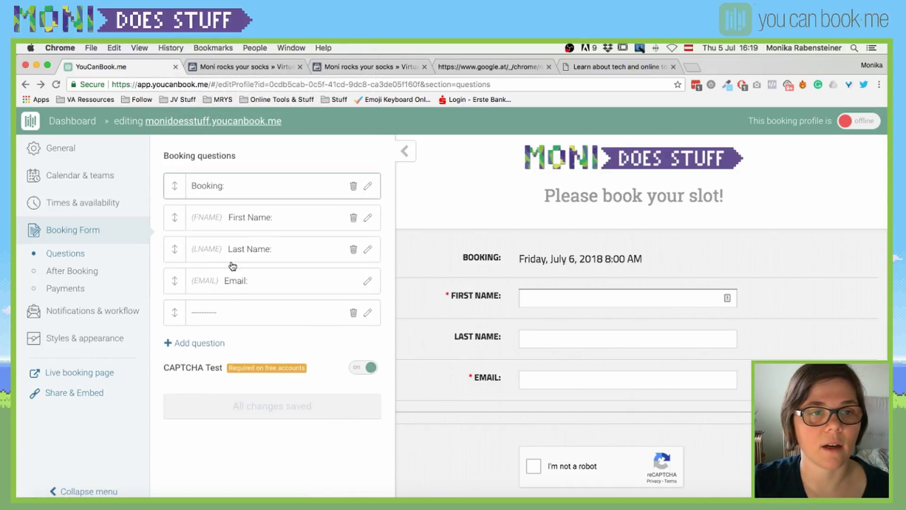
pyautogui.click(355, 315)
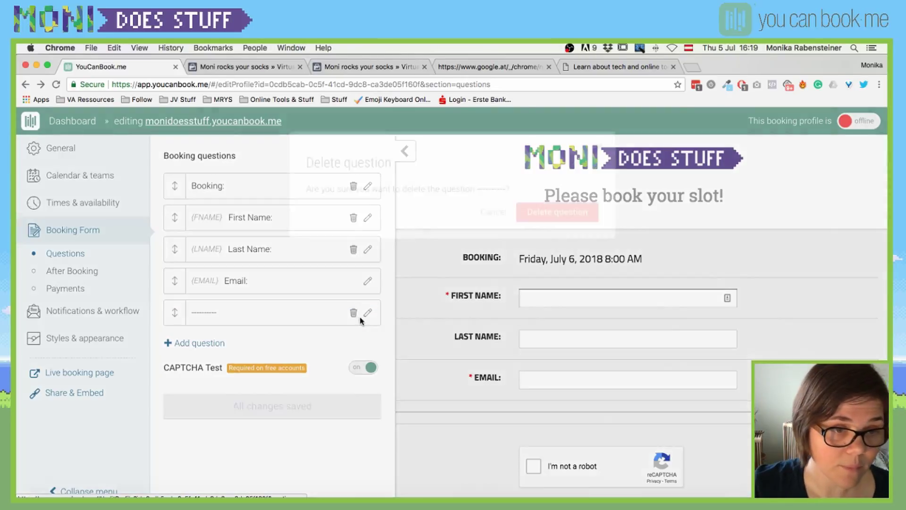
pyautogui.click(547, 234)
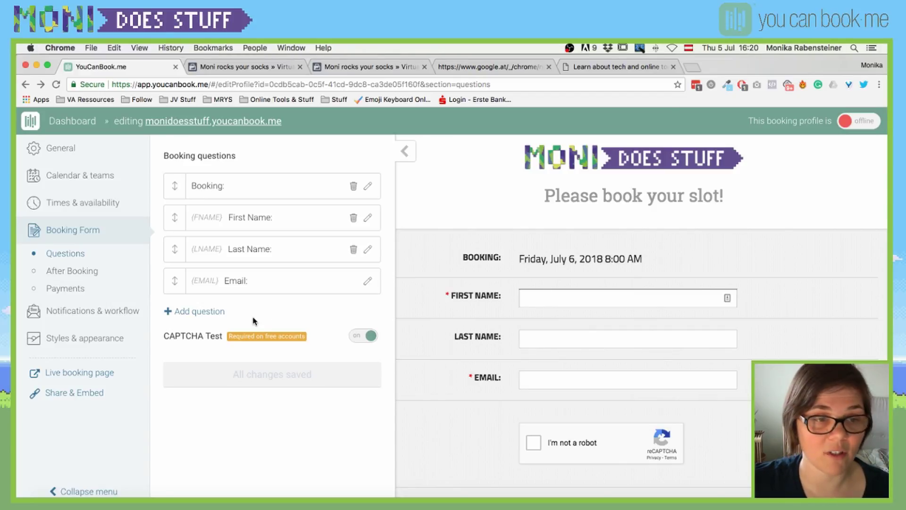
# Review the confirmation message displayed after a booking is made, including its shorthand codes and add-to-calendar links
pyautogui.click(67, 270)
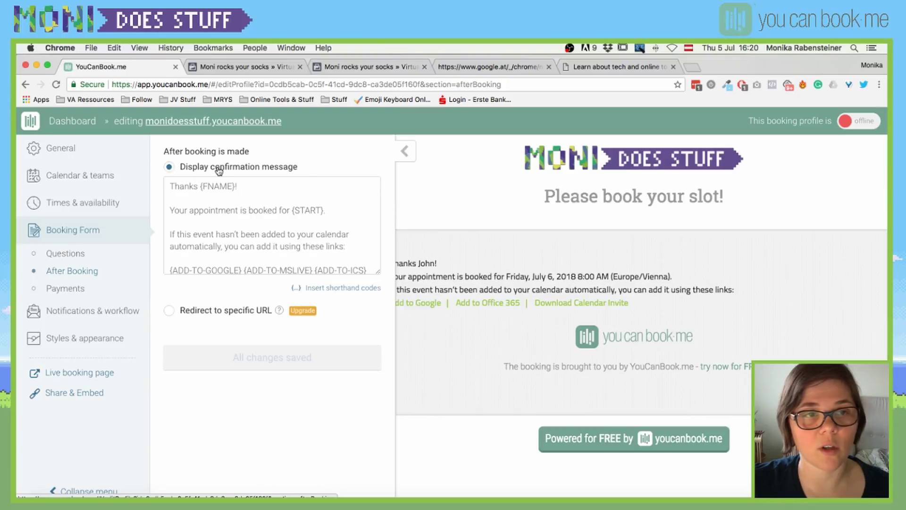
pyautogui.moveTo(181, 188); pyautogui.dragTo(319, 235)
pyautogui.click(318, 234)
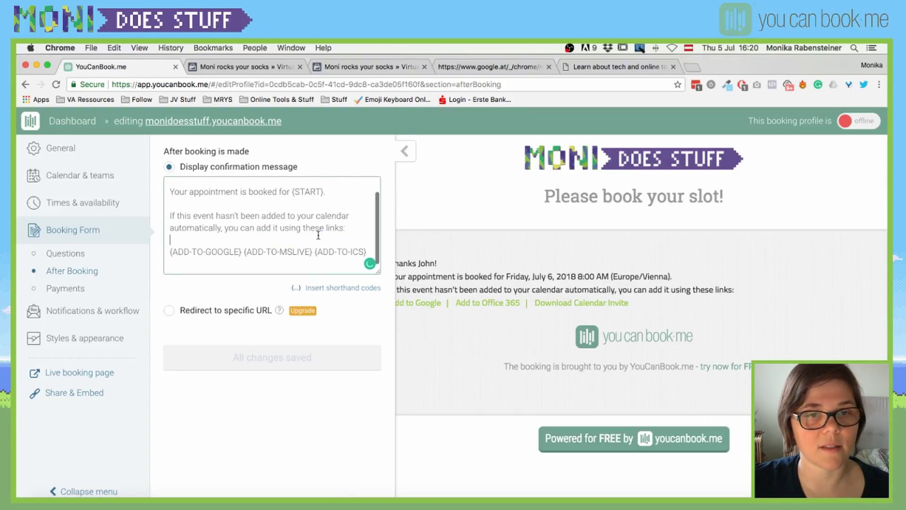
pyautogui.scroll(1, 259, 240)
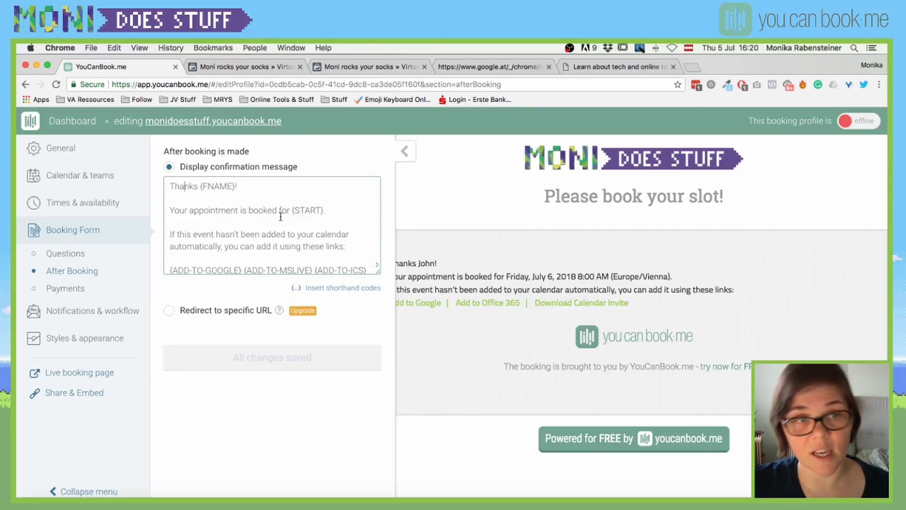
pyautogui.scroll(-1, 280, 217)
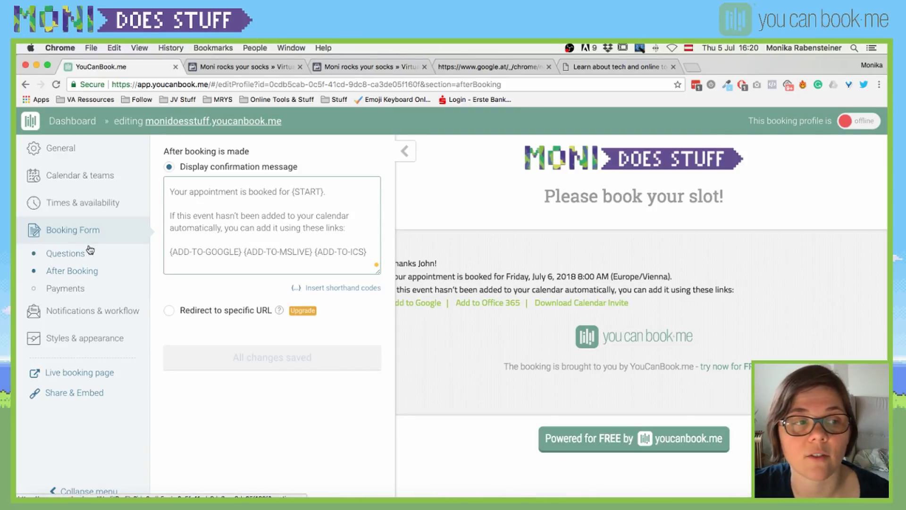
# Enable booking price calculation and payments, set the price to 190 USD per slot, and check it in the form preview
pyautogui.click(71, 294)
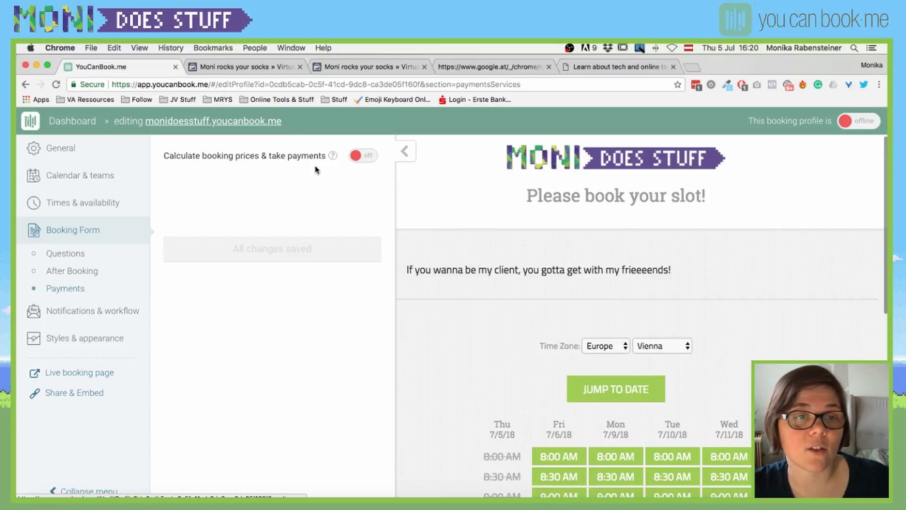
pyautogui.click(372, 156)
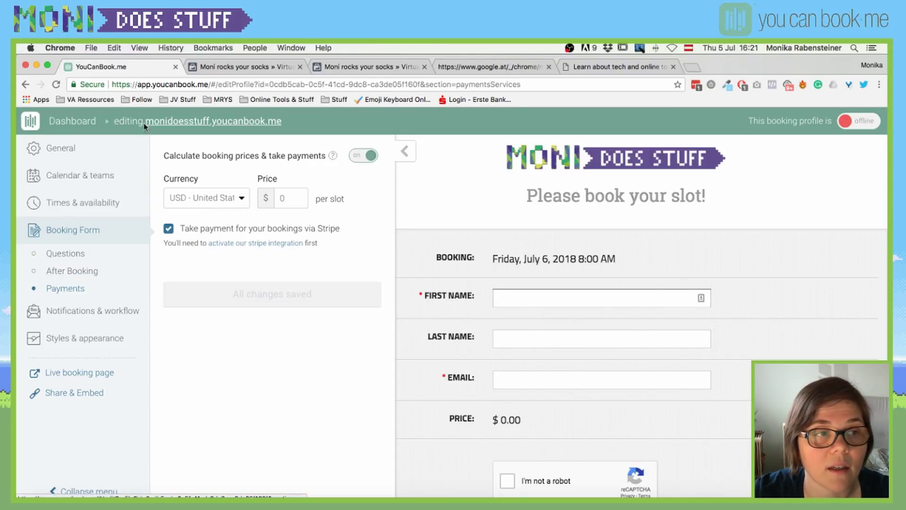
pyautogui.click(275, 195)
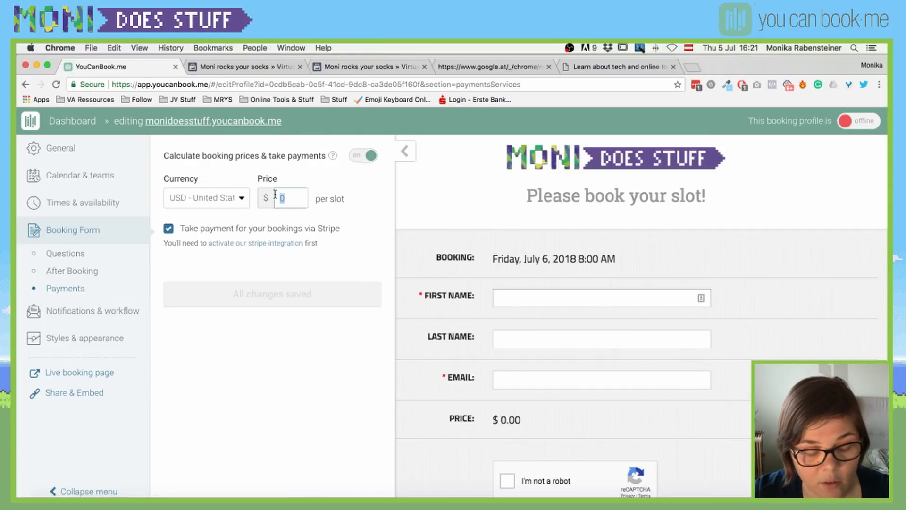
pyautogui.write('190')
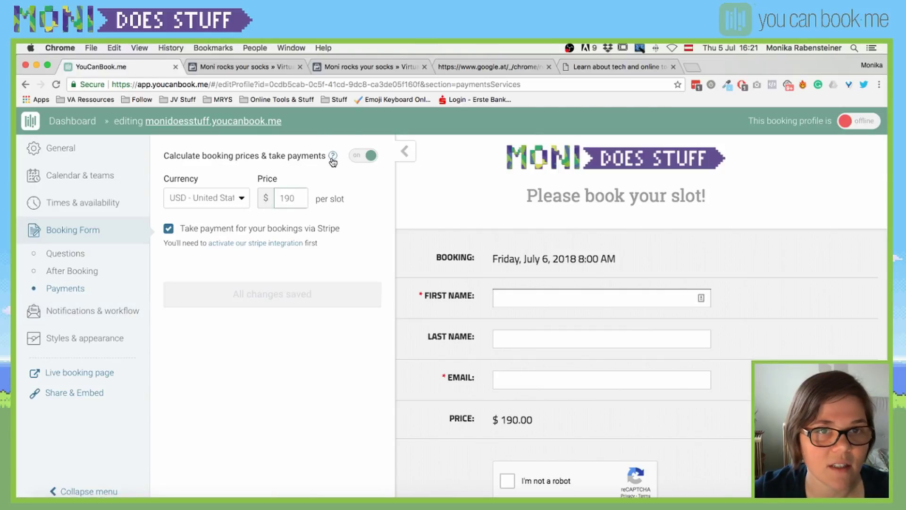
pyautogui.moveTo(333, 160)
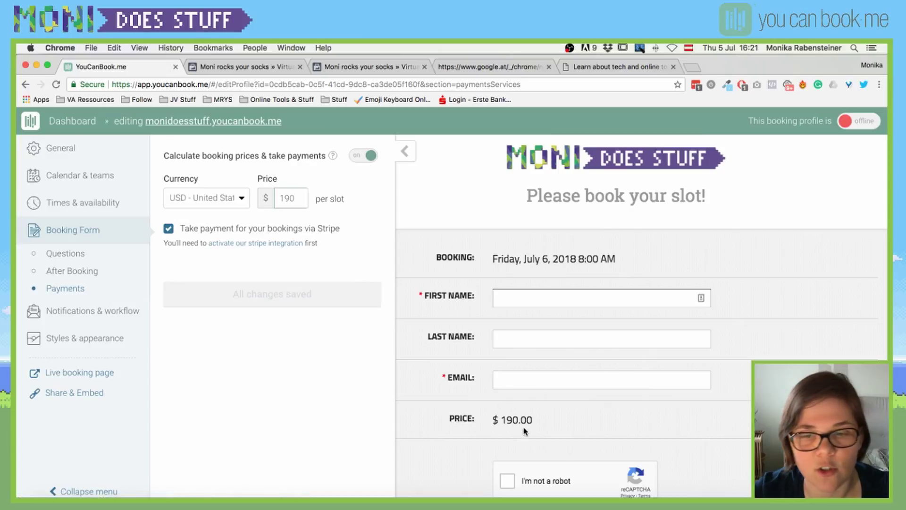
pyautogui.scroll(-1, 504, 404)
pyautogui.scroll(-1, 503, 398)
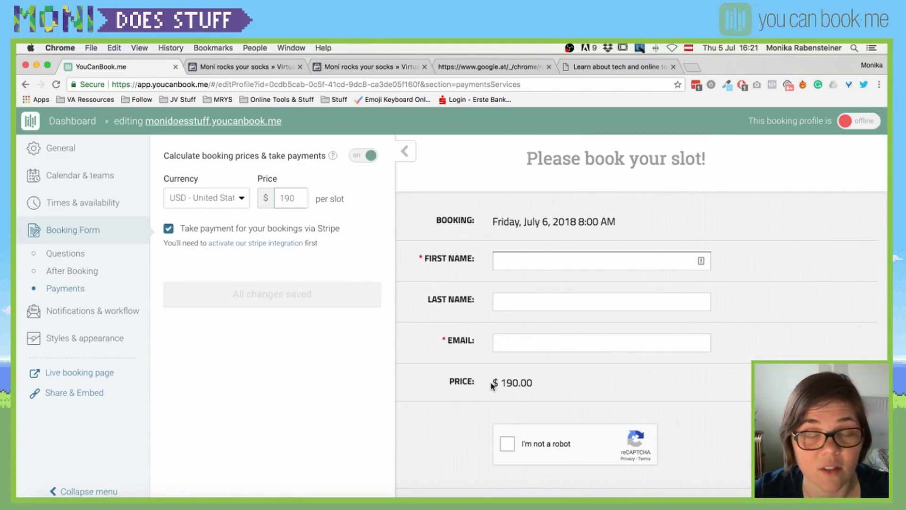
# Add a "Confirmation sms to you" action to the After new booking made workflow and review its trigger, recipient and message settings
pyautogui.click(73, 313)
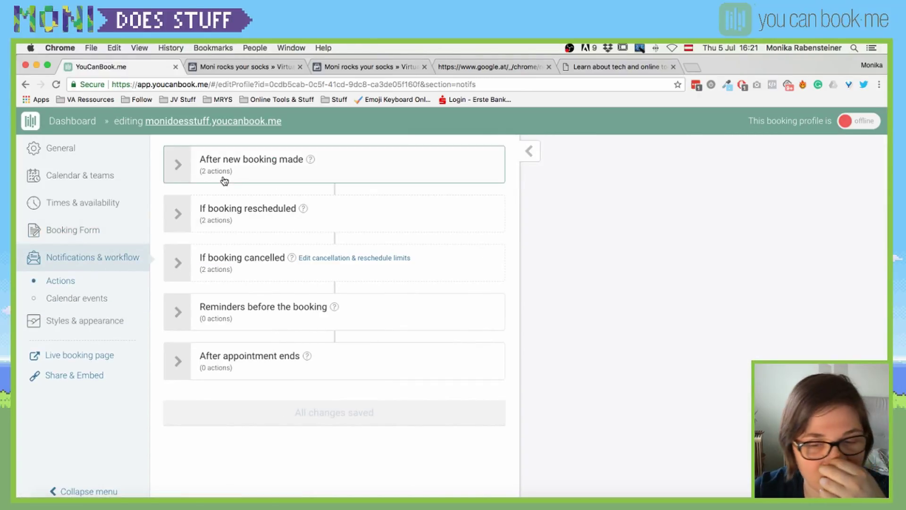
pyautogui.click(176, 165)
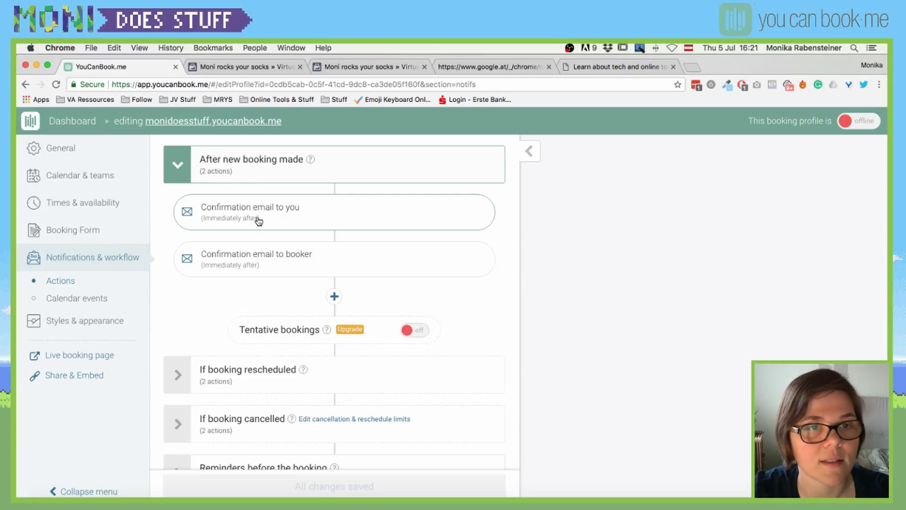
pyautogui.click(335, 297)
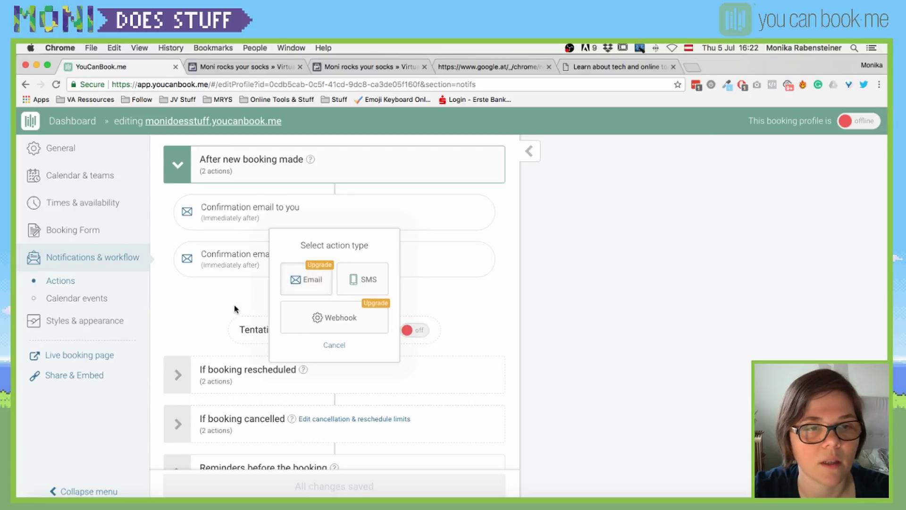
pyautogui.click(234, 310)
pyautogui.click(334, 297)
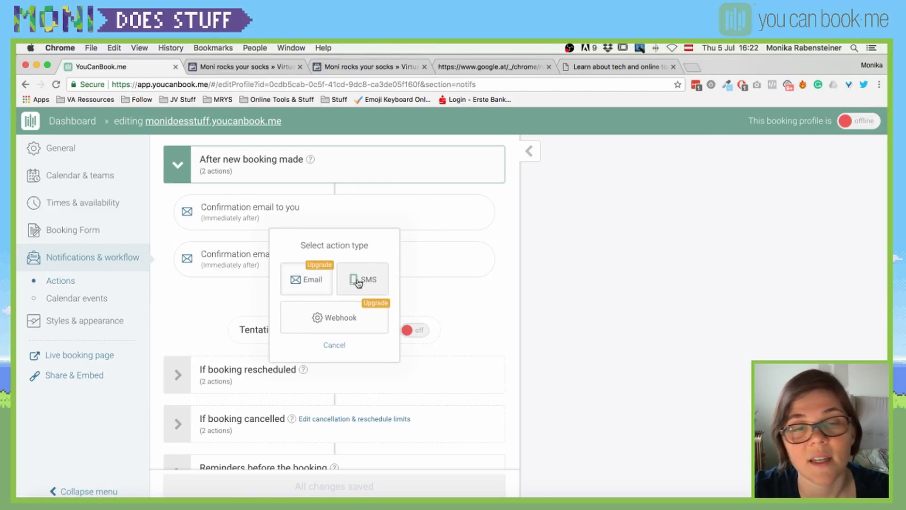
pyautogui.click(358, 281)
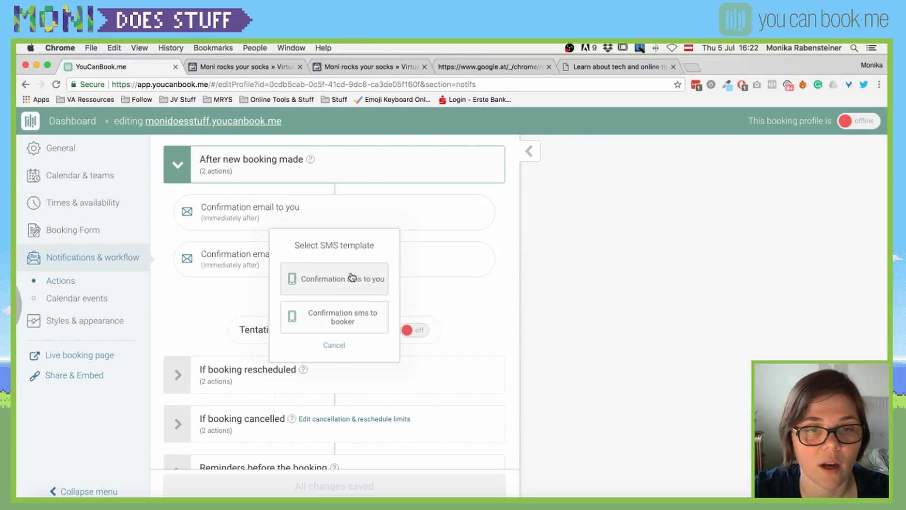
pyautogui.click(350, 279)
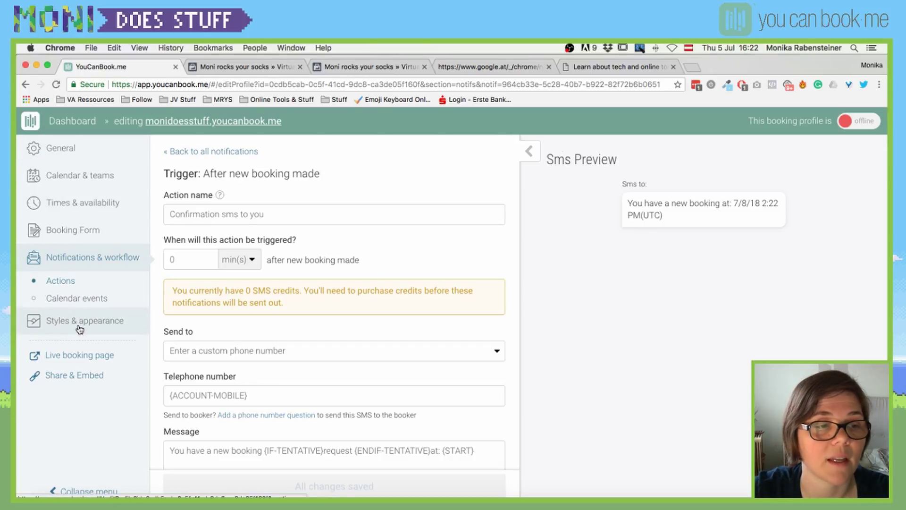
pyautogui.scroll(-5, 267, 335)
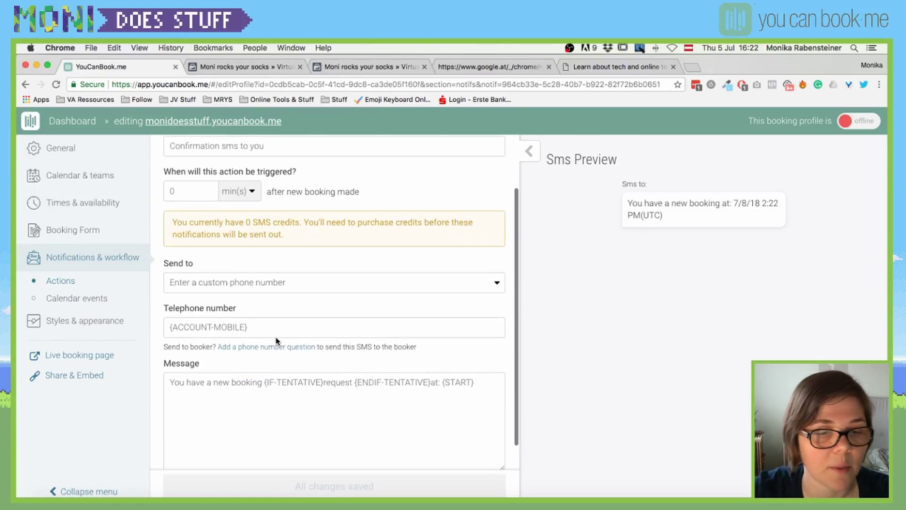
pyautogui.scroll(5, 245, 255)
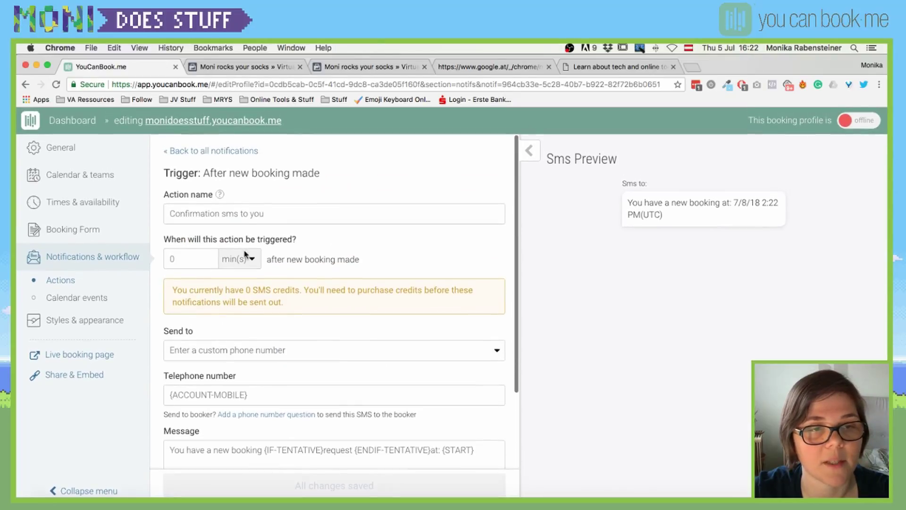
pyautogui.click(194, 153)
# Delete the "Confirmation sms to you" notification from the After new booking made actions
pyautogui.moveTo(491, 312)
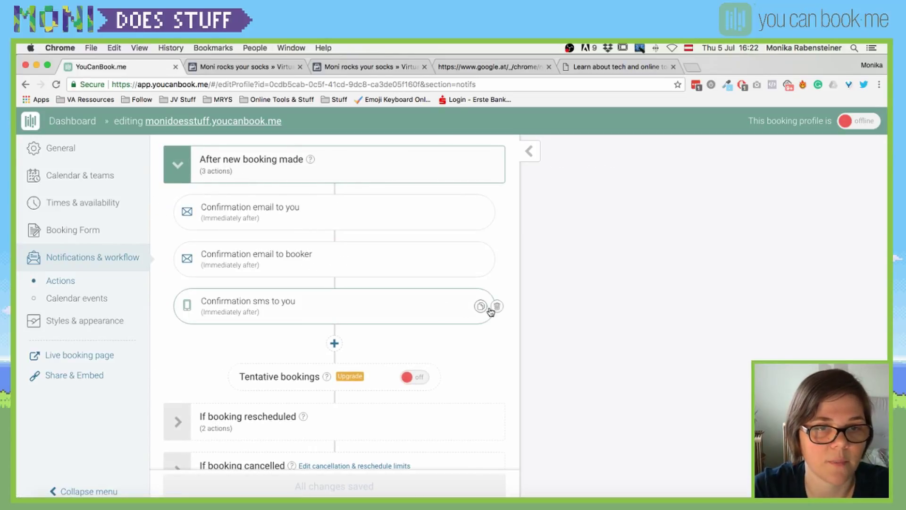
pyautogui.click(497, 307)
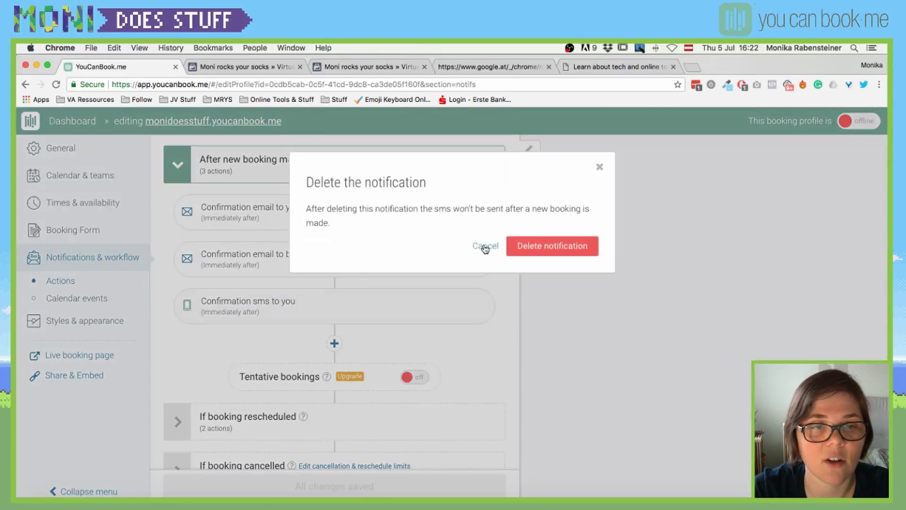
pyautogui.click(530, 247)
# Duplicate the "Confirmation email to booker" action and delete the resulting copy
pyautogui.moveTo(471, 259)
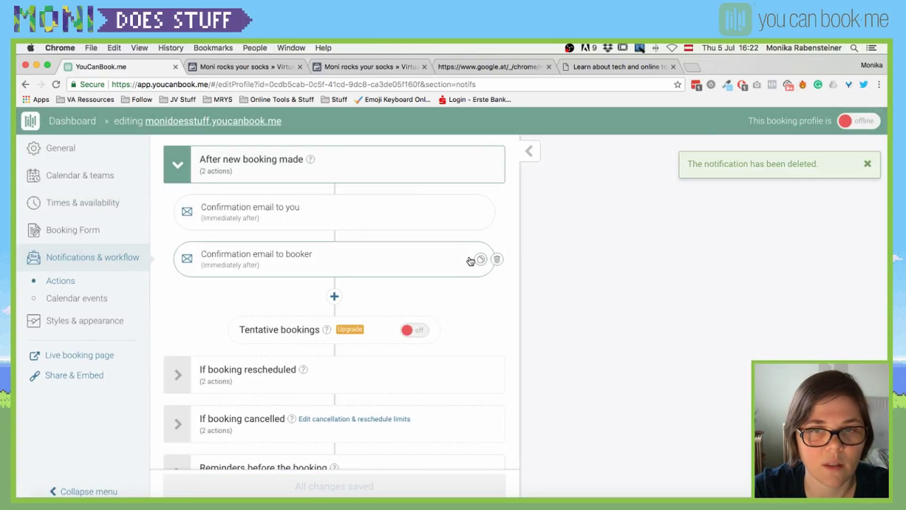
pyautogui.click(481, 259)
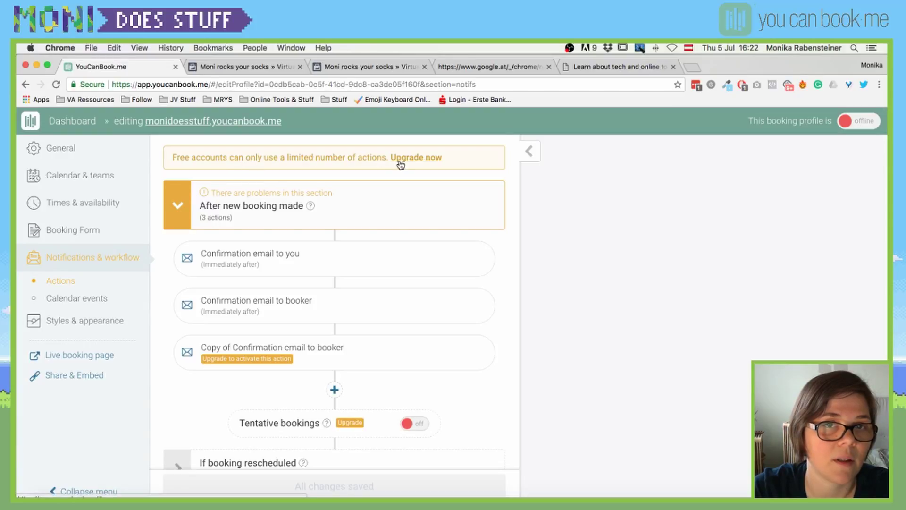
pyautogui.moveTo(440, 366)
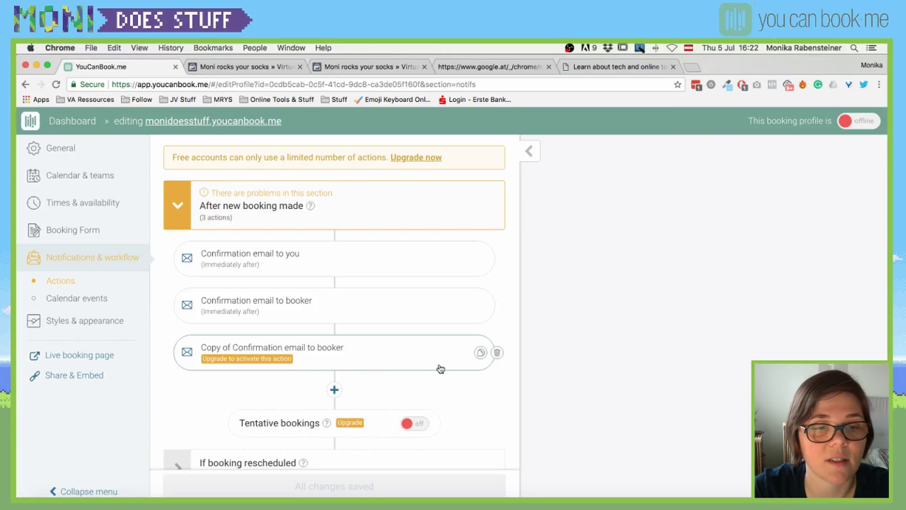
pyautogui.click(498, 354)
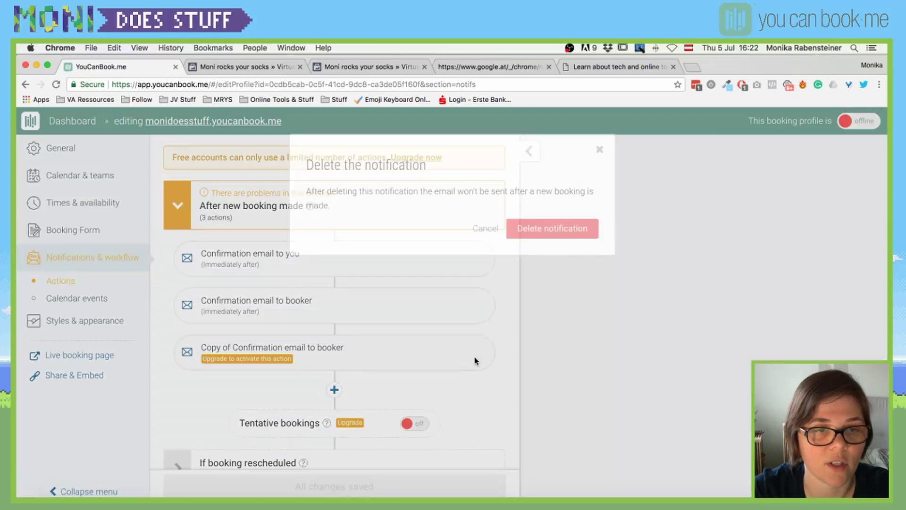
pyautogui.click(540, 255)
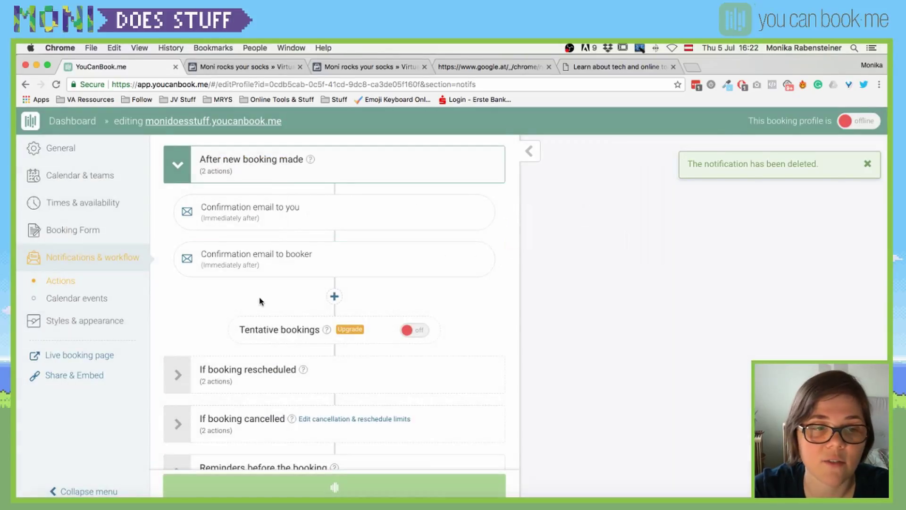
# Review the "Confirmation email to booker" action, including its trigger, email content and available shorthand codes, and return to the actions list
pyautogui.click(253, 269)
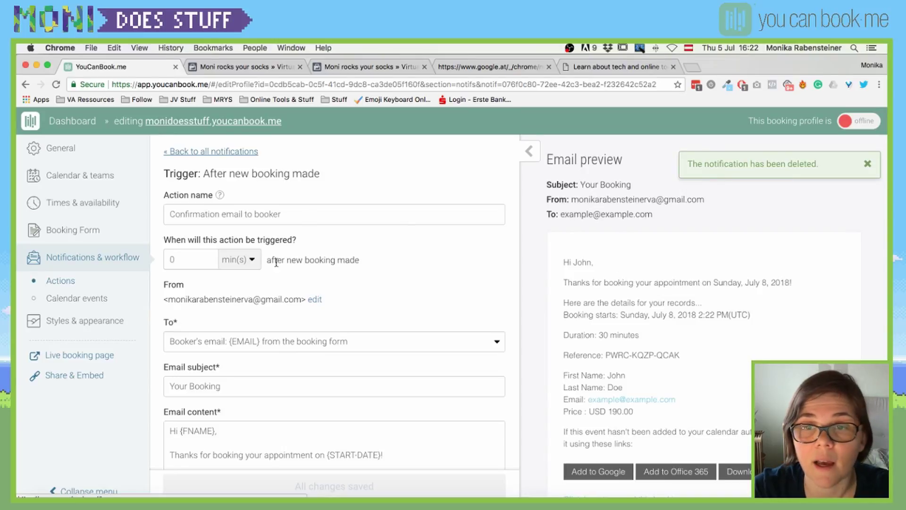
pyautogui.scroll(-3, 257, 301)
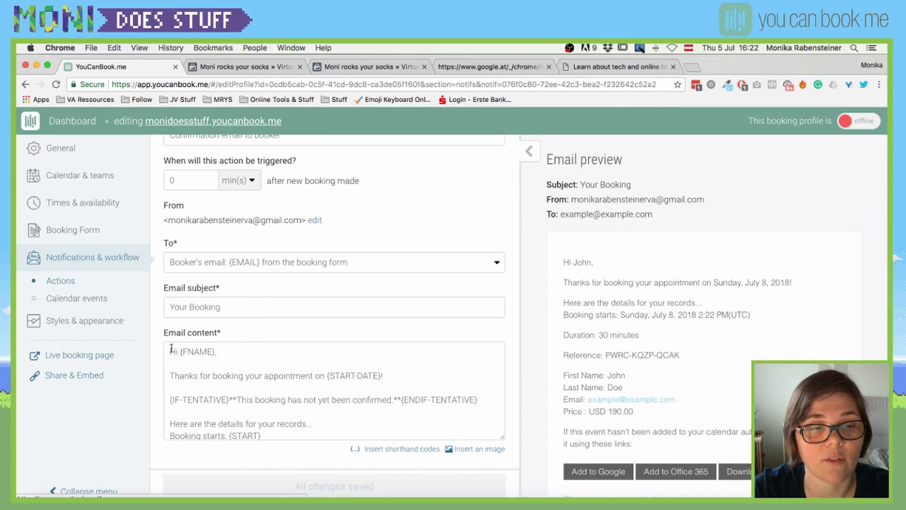
pyautogui.click(172, 349)
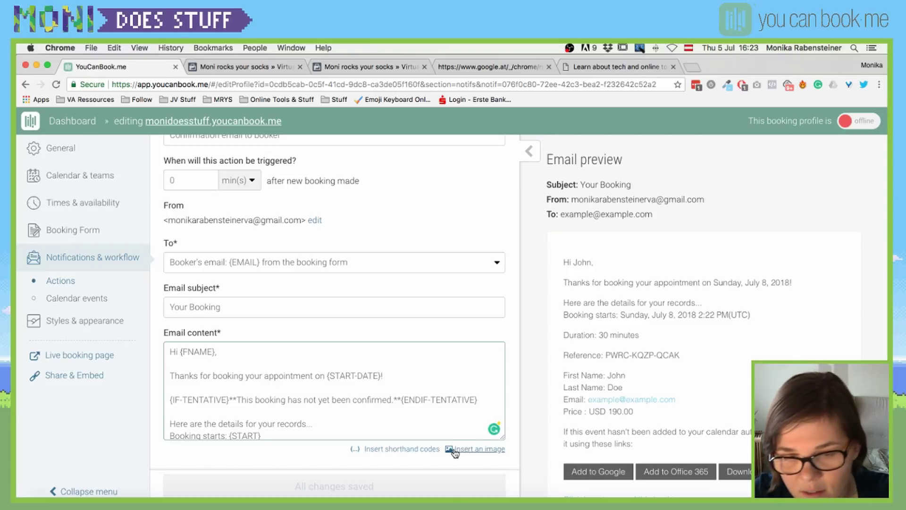
pyautogui.click(373, 448)
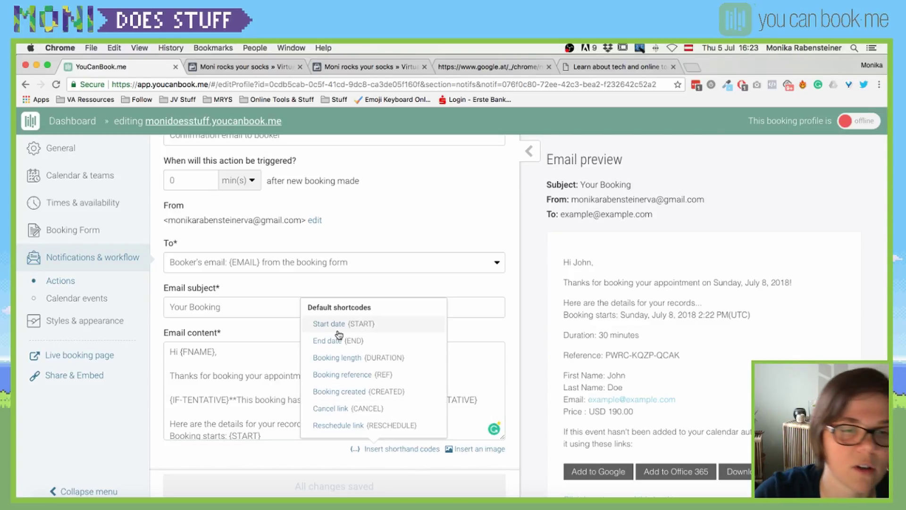
pyautogui.click(280, 362)
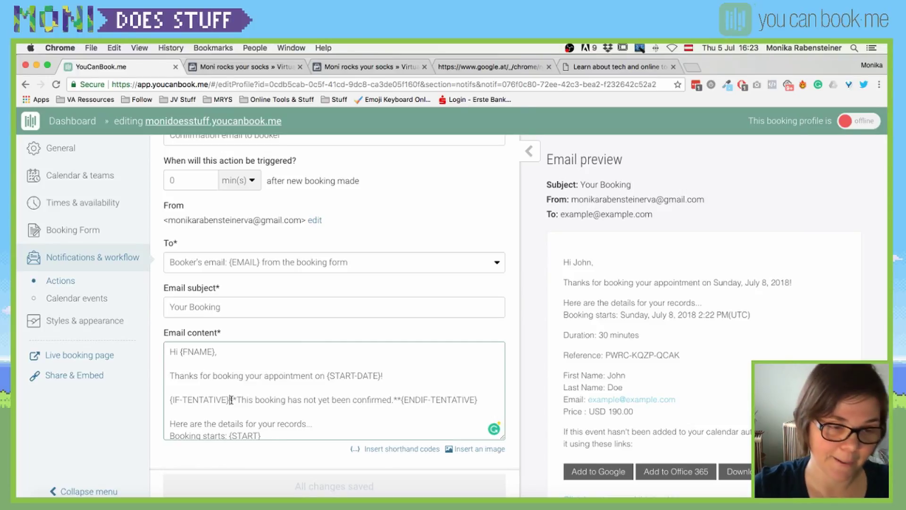
pyautogui.scroll(-5, 215, 402)
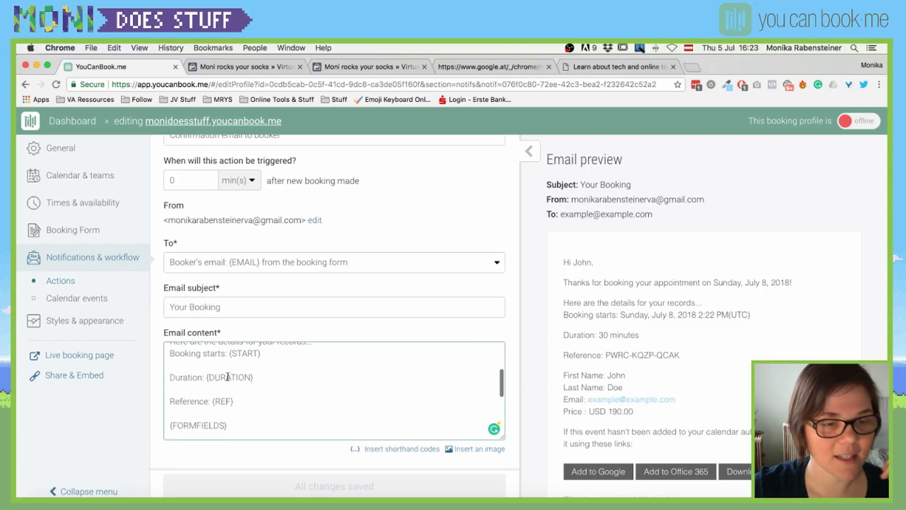
pyautogui.scroll(5, 265, 389)
pyautogui.scroll(3, 264, 330)
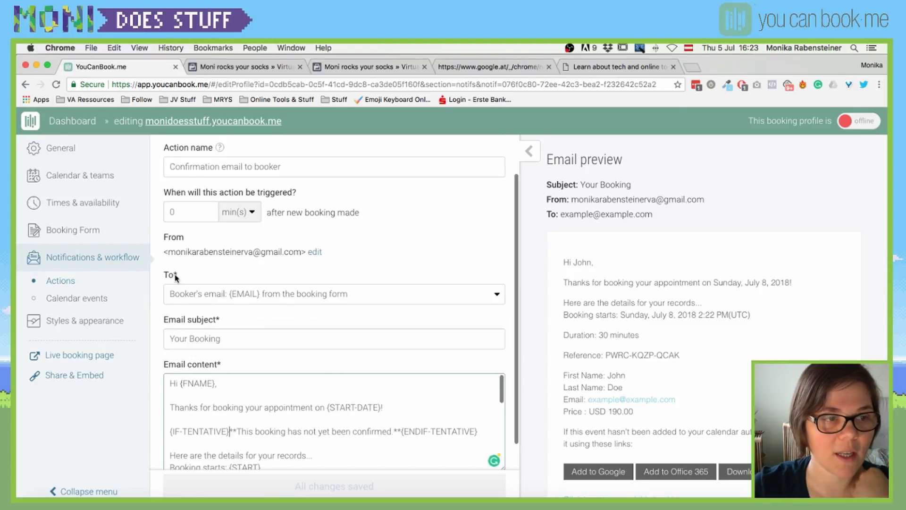
pyautogui.click(45, 277)
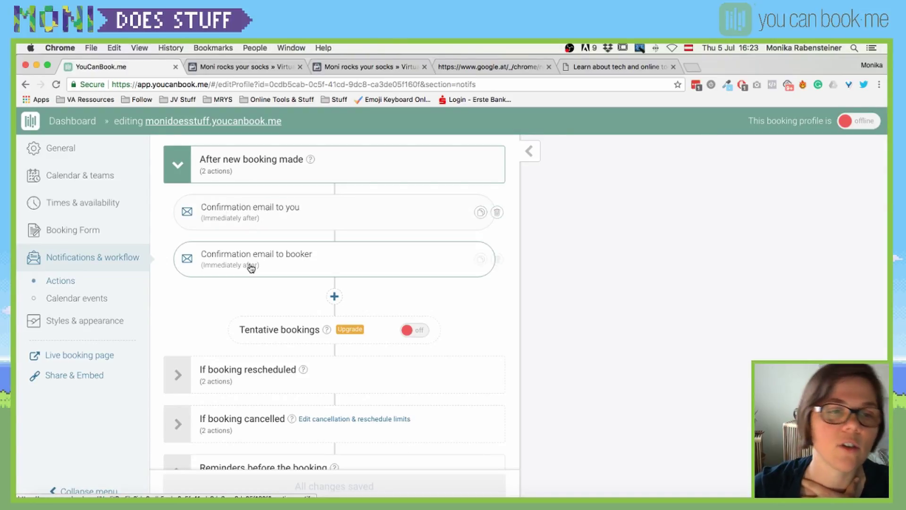
# Examine the notification actions set up for rescheduled and cancelled bookings
pyautogui.click(261, 158)
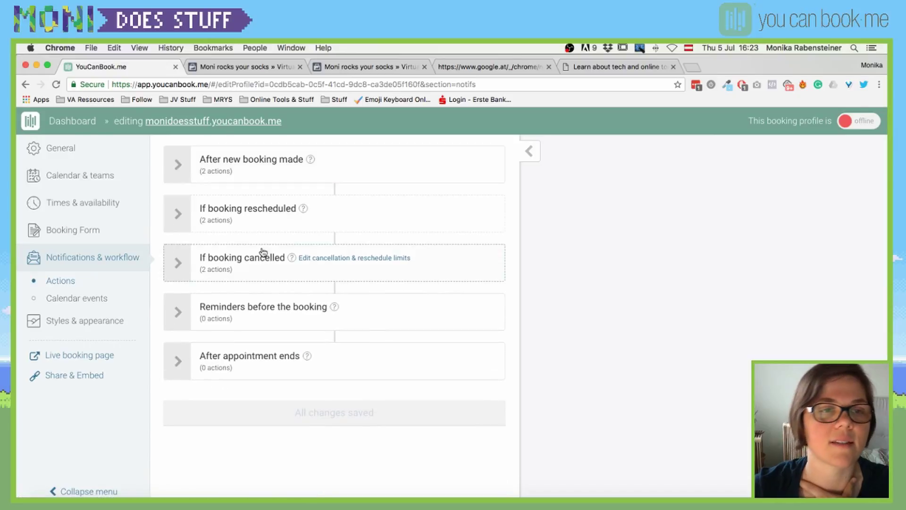
pyautogui.click(250, 214)
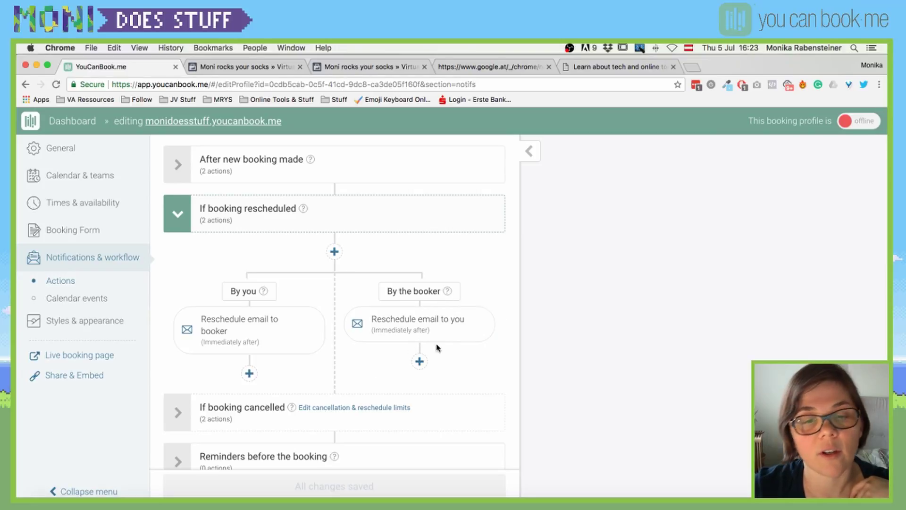
pyautogui.scroll(-2, 283, 377)
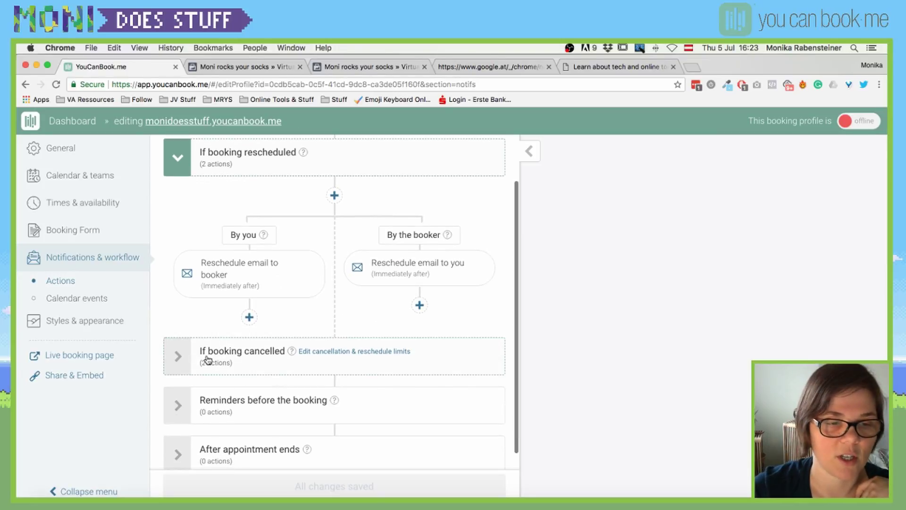
pyautogui.click(234, 352)
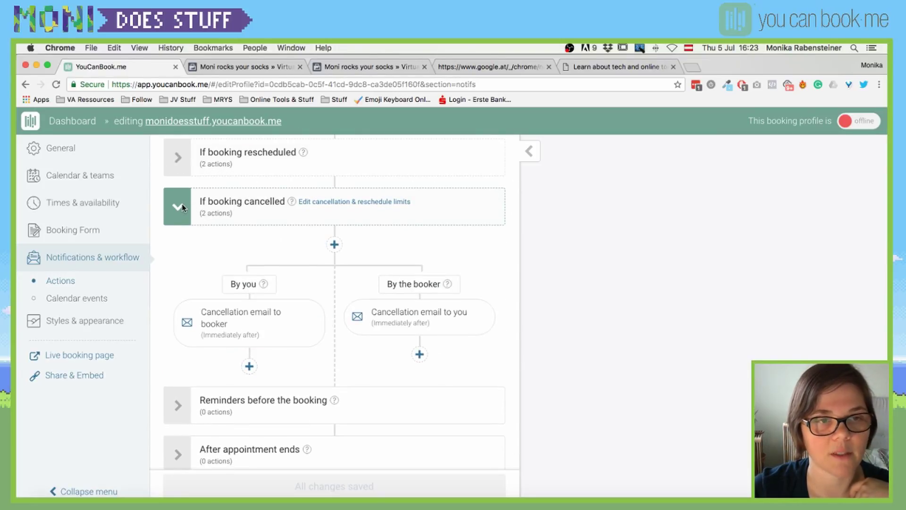
# Add a "Reminder to booker" email action under Reminders before the booking and delete it again
pyautogui.click(180, 409)
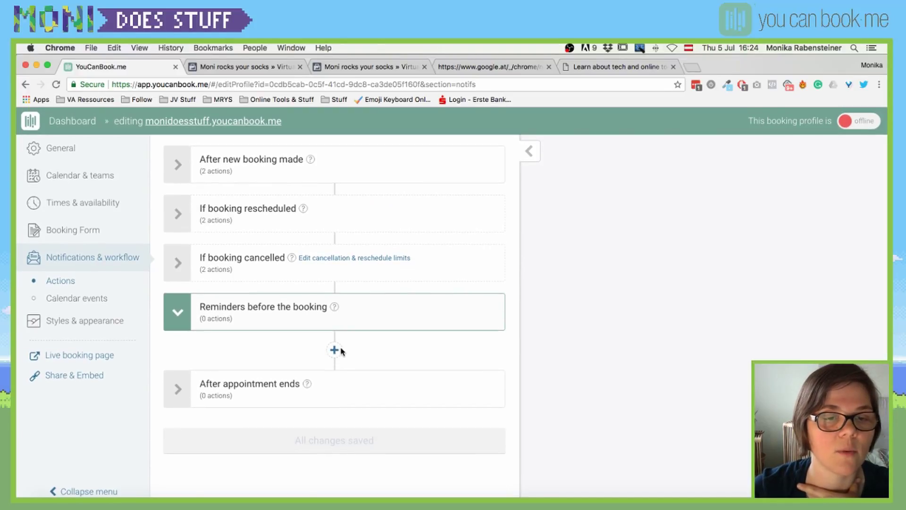
pyautogui.click(335, 349)
pyautogui.click(314, 336)
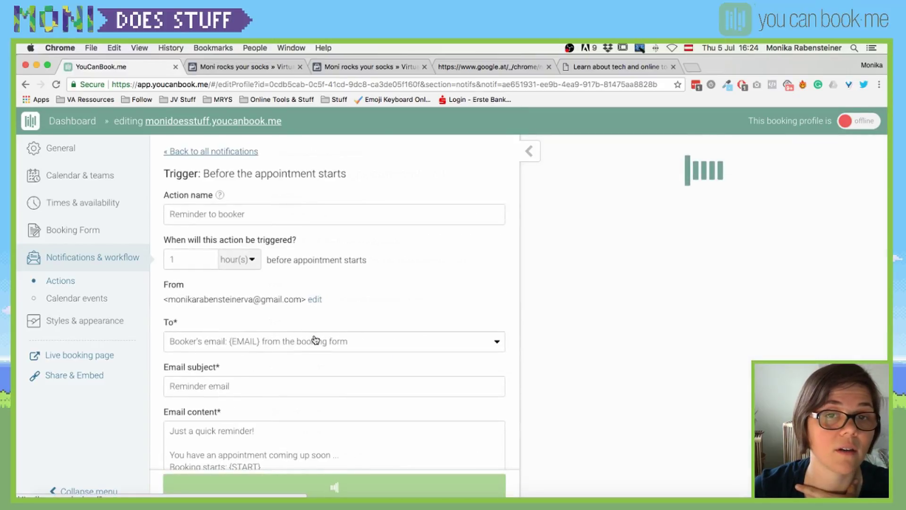
pyautogui.scroll(-1, 398, 288)
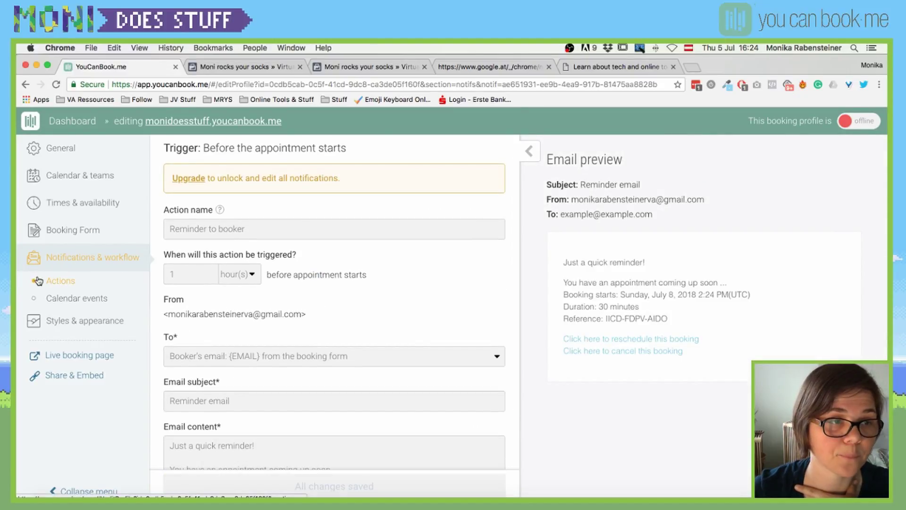
pyautogui.click(52, 281)
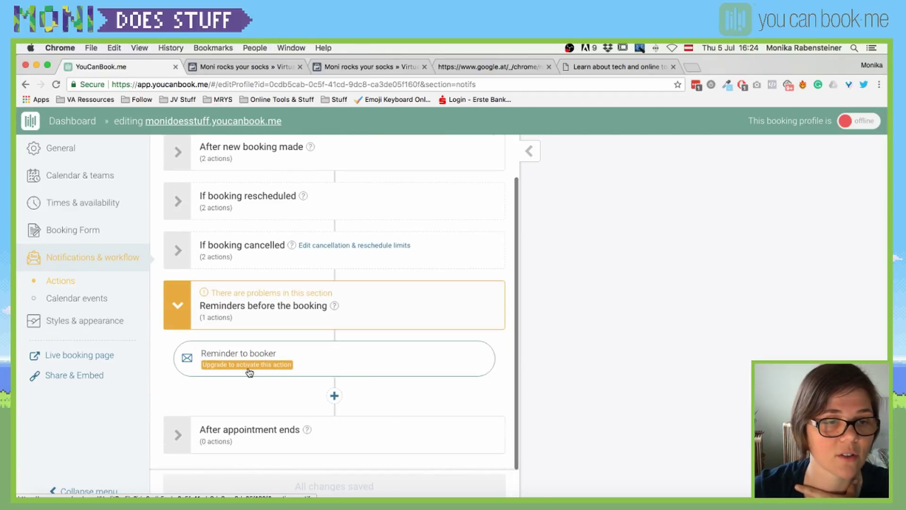
pyautogui.click(497, 360)
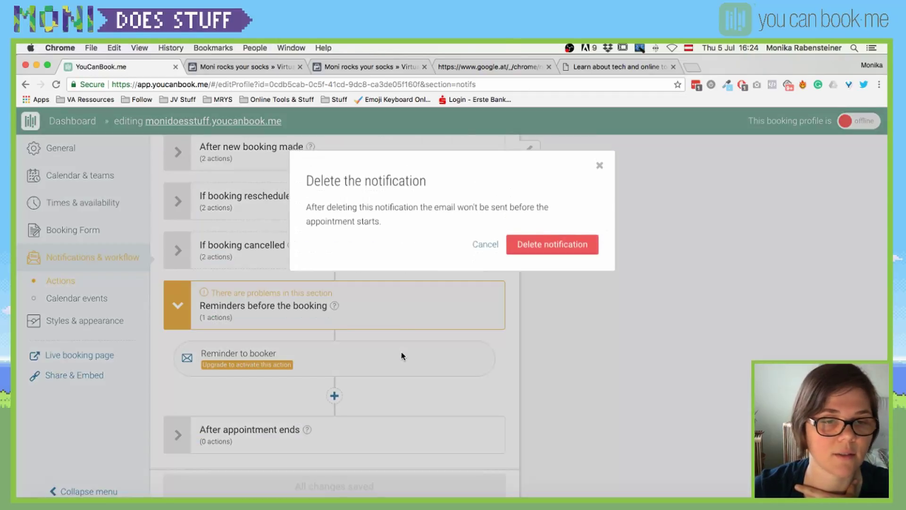
pyautogui.click(561, 252)
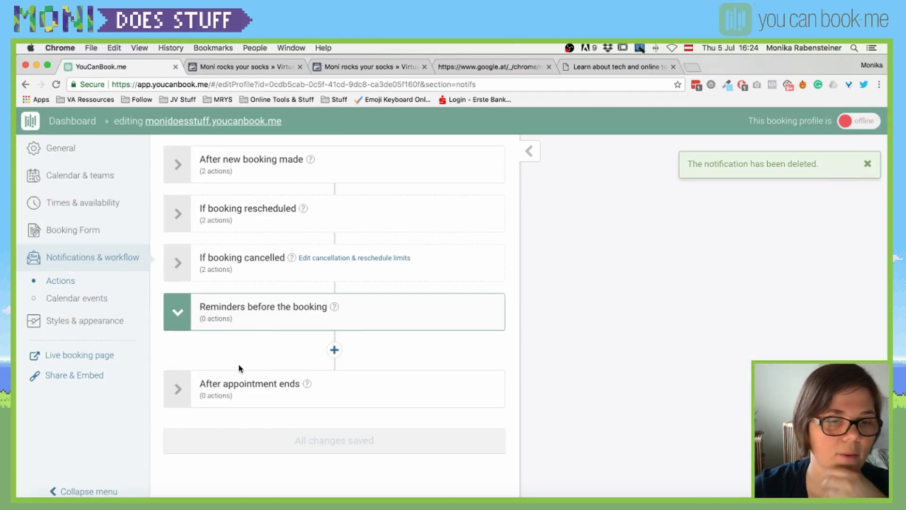
# Check the action types offered for After appointment ends, including the details of the Webhook option
pyautogui.click(178, 386)
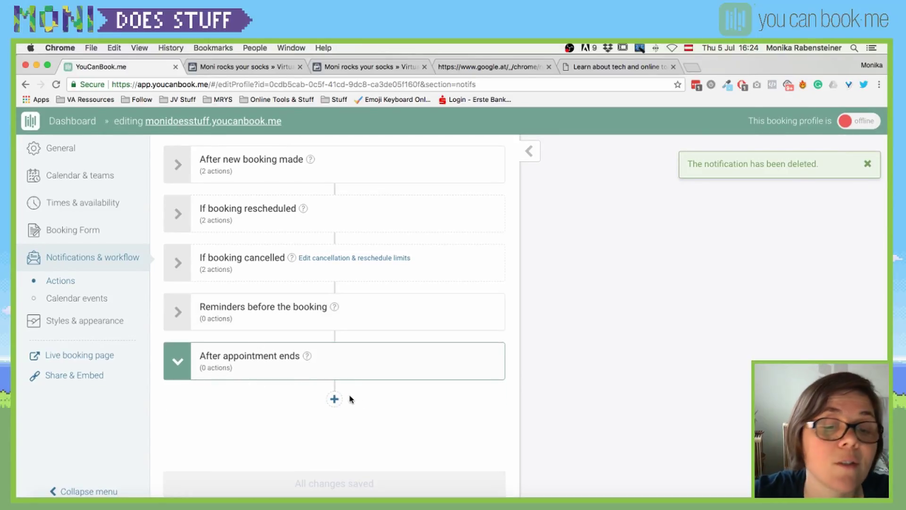
pyautogui.click(334, 399)
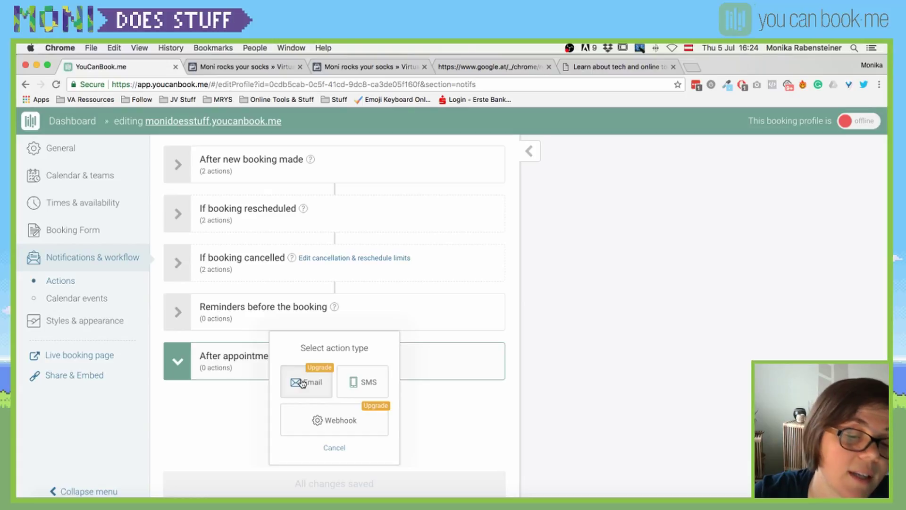
pyautogui.click(323, 422)
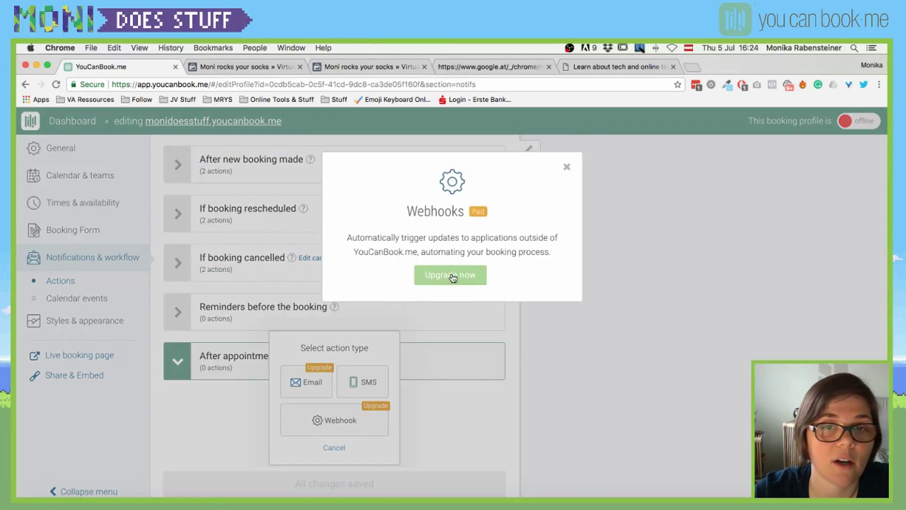
pyautogui.click(567, 168)
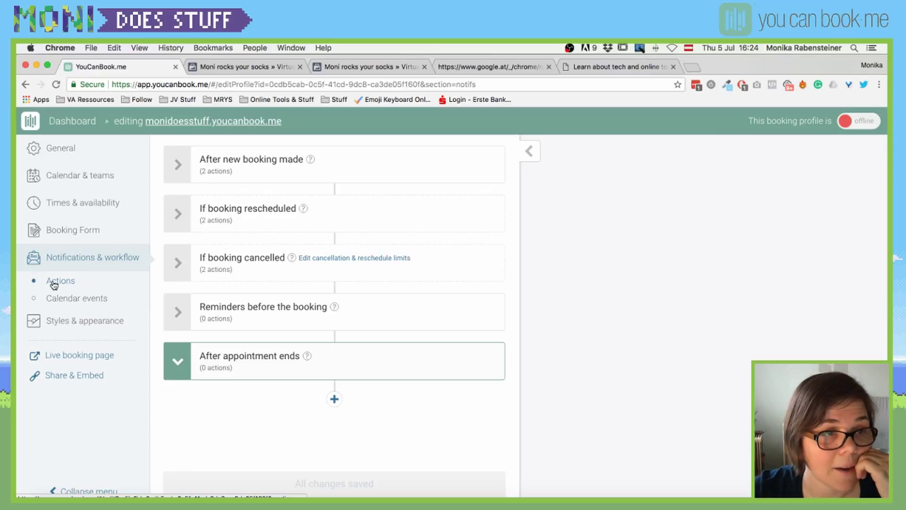
# Review the calendar event settings for both the owner and the booker
pyautogui.click(63, 302)
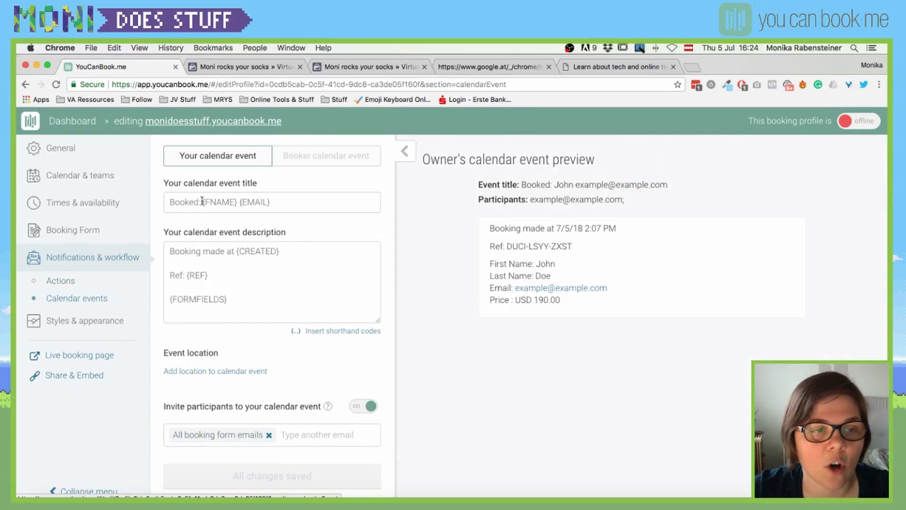
pyautogui.moveTo(202, 201); pyautogui.dragTo(172, 202)
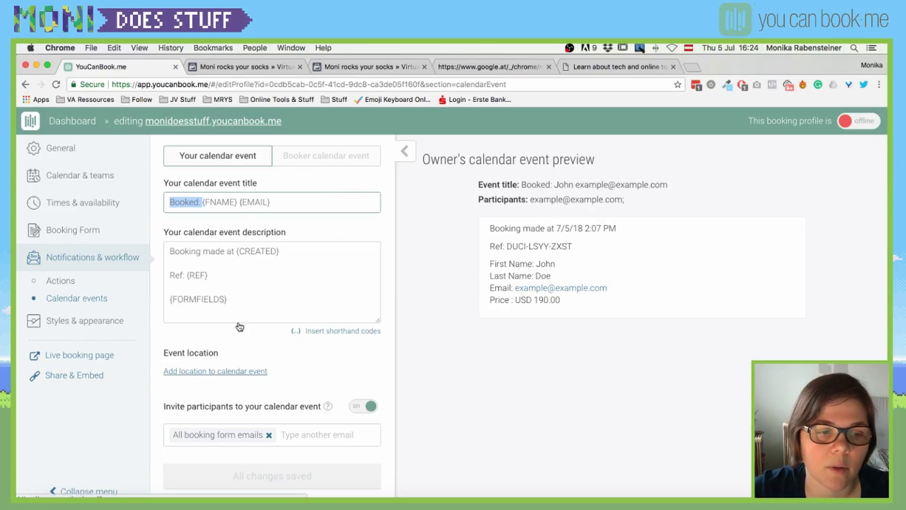
pyautogui.click(314, 155)
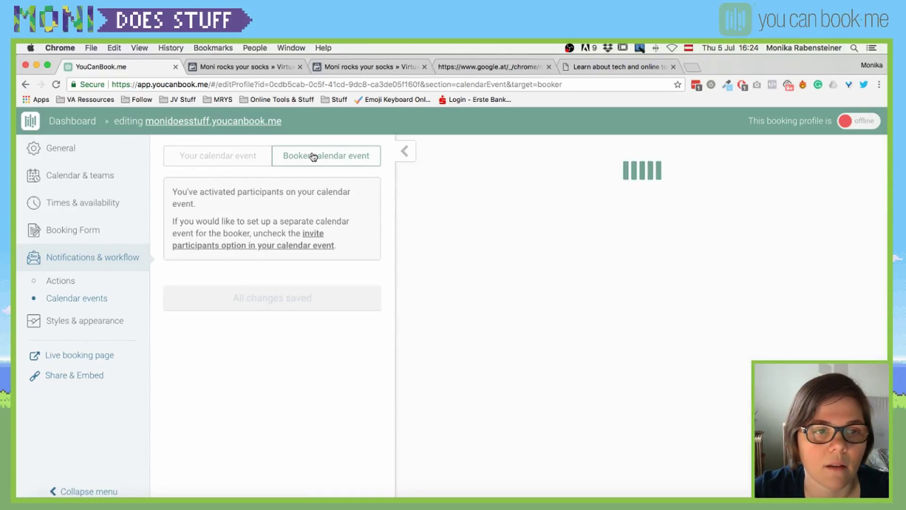
pyautogui.click(222, 156)
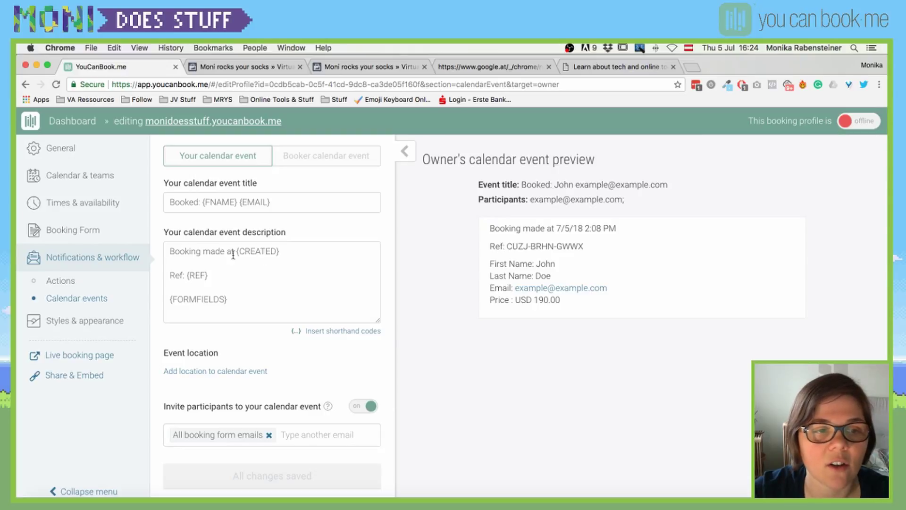
# Examine the "Booked:" prefix in the owner's calendar event title
pyautogui.doubleClick(184, 198)
pyautogui.click(198, 201)
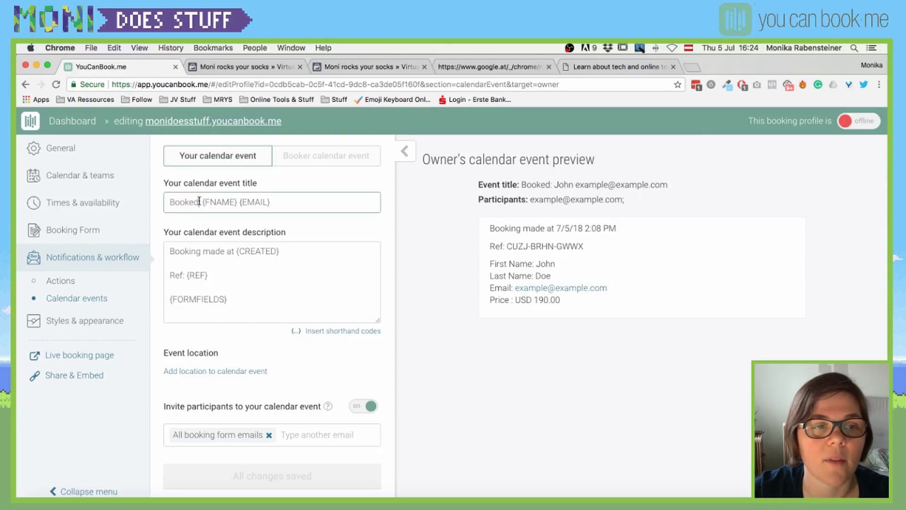
pyautogui.moveTo(197, 200); pyautogui.dragTo(151, 202)
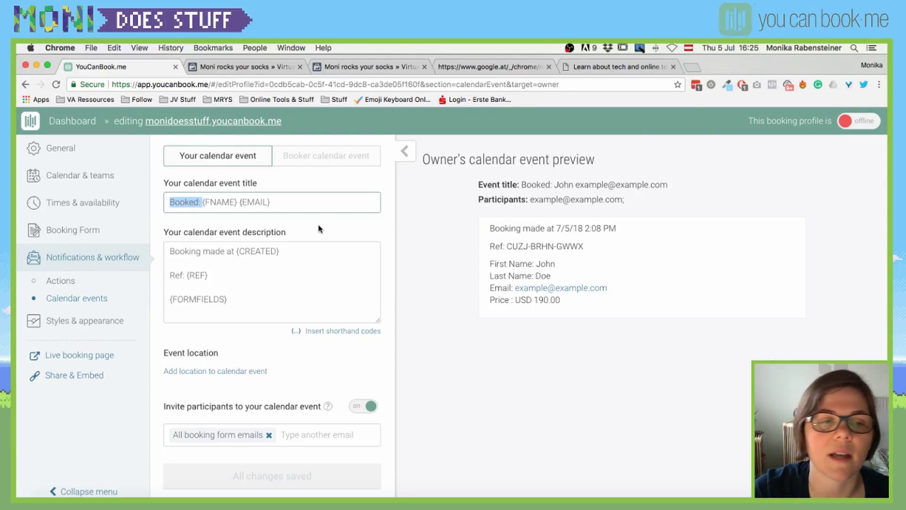
pyautogui.press('End')
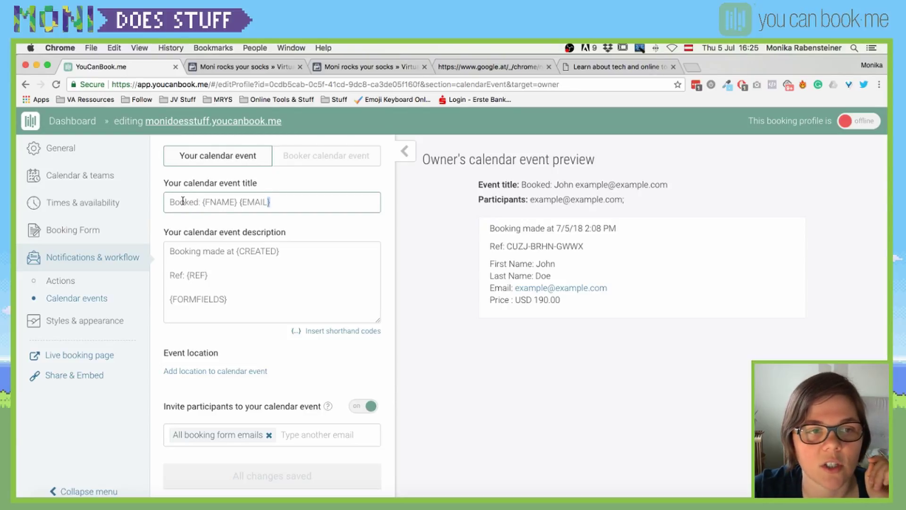
pyautogui.tripleClick(183, 202)
pyautogui.click(188, 199)
pyautogui.moveTo(205, 202); pyautogui.dragTo(150, 206)
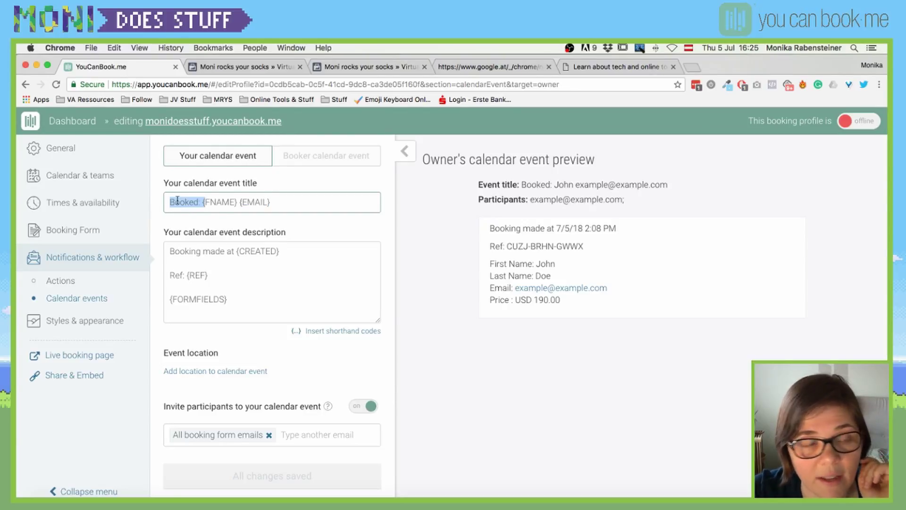
pyautogui.click(186, 206)
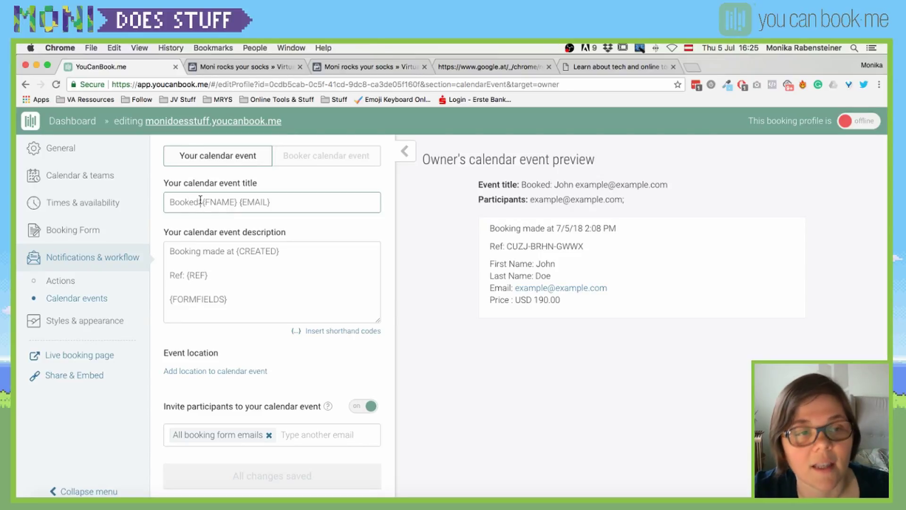
pyautogui.moveTo(200, 202); pyautogui.dragTo(161, 197)
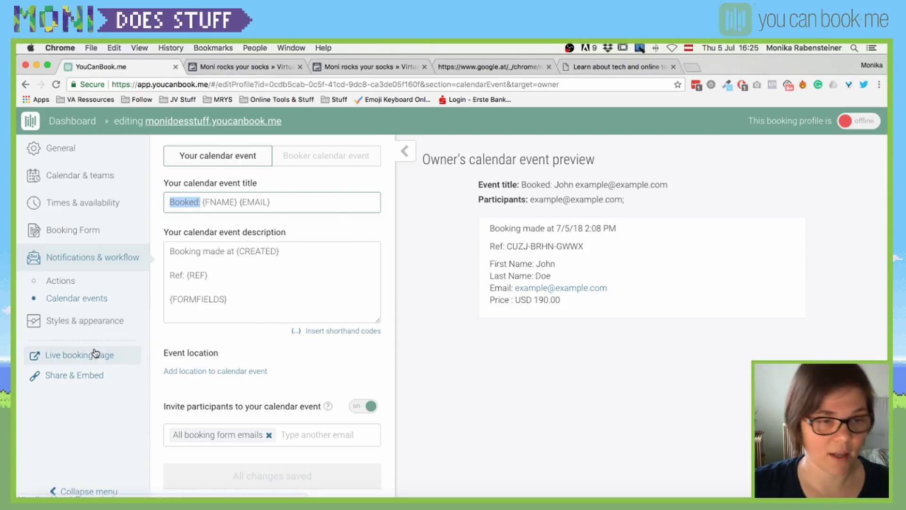
# Look through the booking grid themes and the color and font options in the appearance settings
pyautogui.click(72, 321)
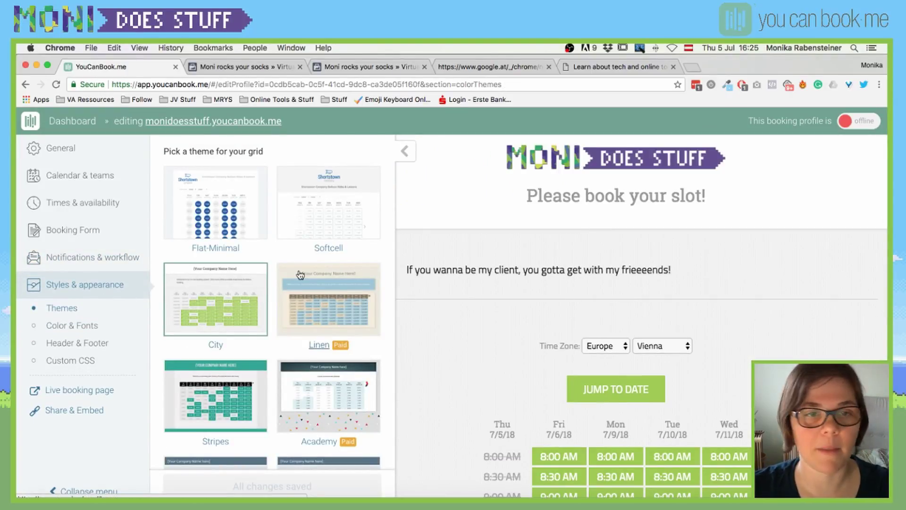
pyautogui.scroll(-1, 300, 275)
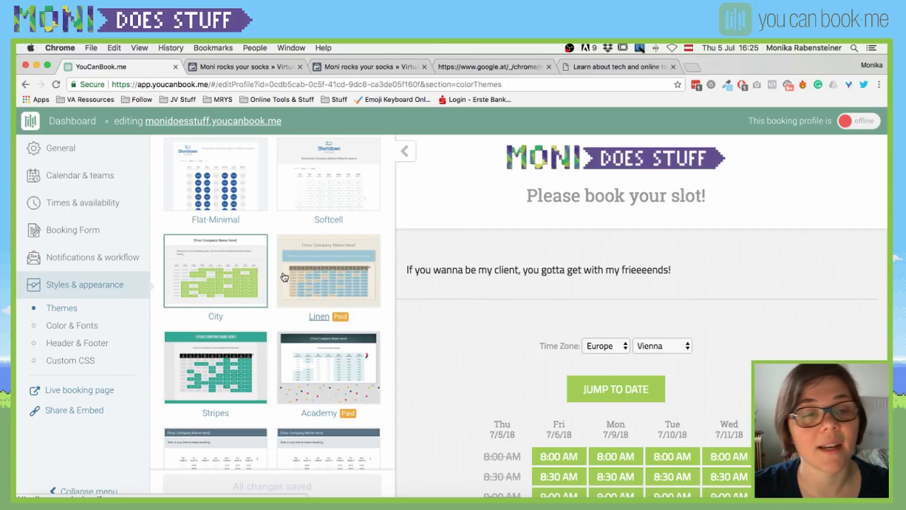
pyautogui.scroll(-1, 293, 293)
pyautogui.click(70, 325)
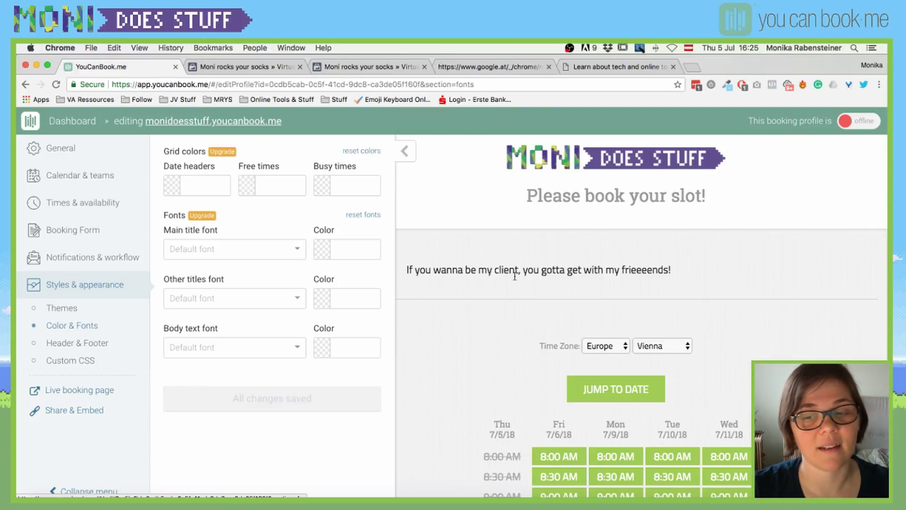
# Preview the Flat-Minimal and Softcell themes on the booking page
pyautogui.scroll(-2, 514, 276)
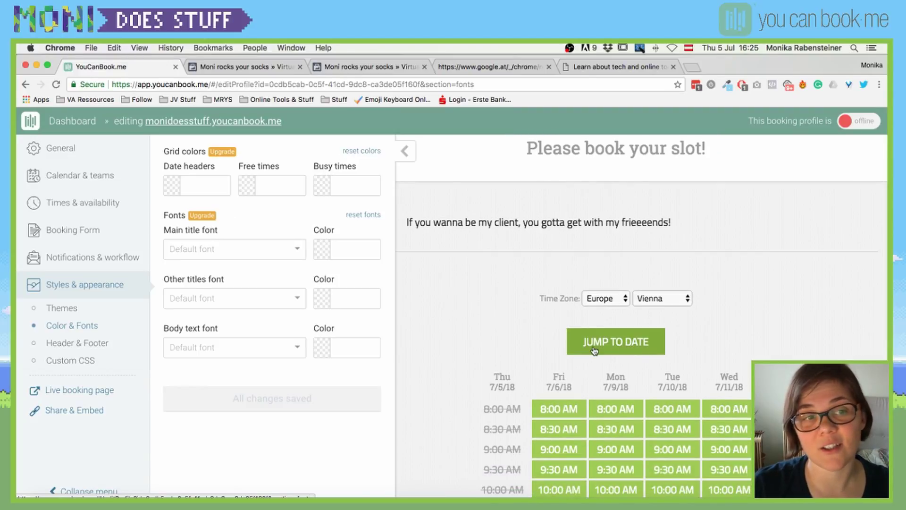
pyautogui.scroll(2, 594, 350)
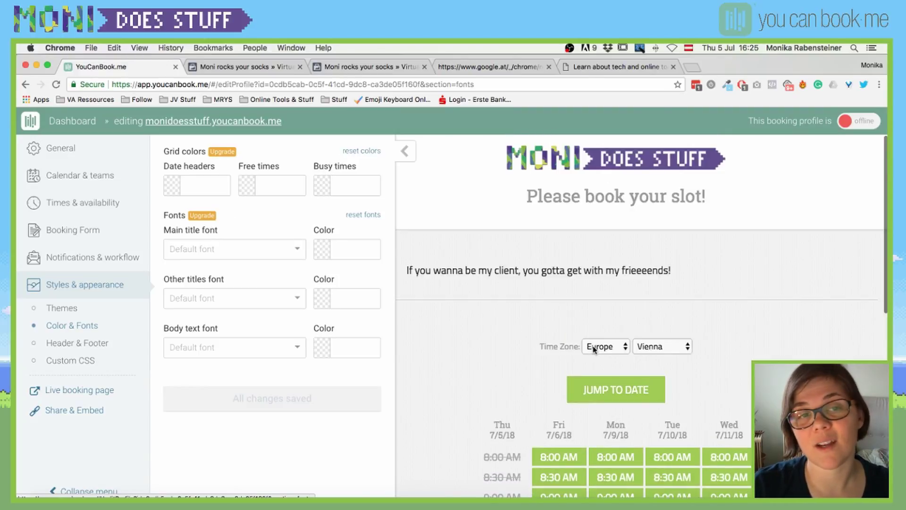
pyautogui.click(45, 310)
pyautogui.click(228, 209)
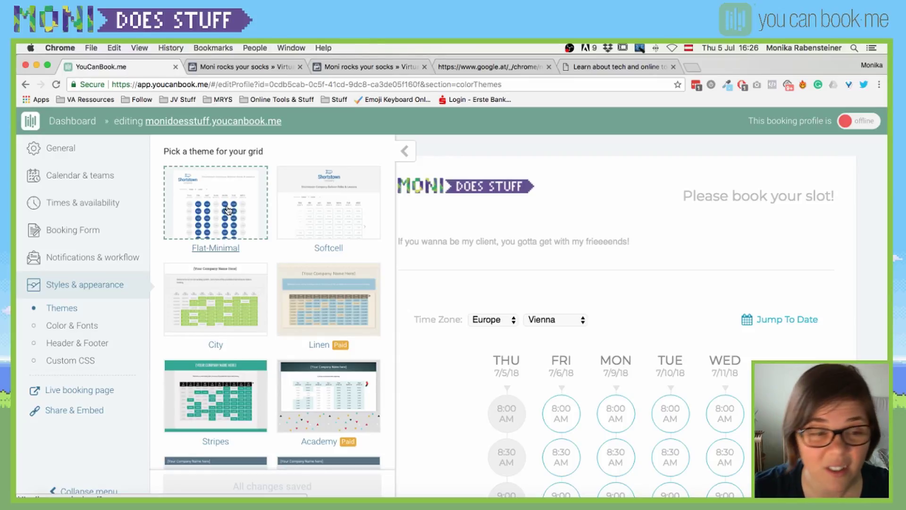
pyautogui.click(341, 204)
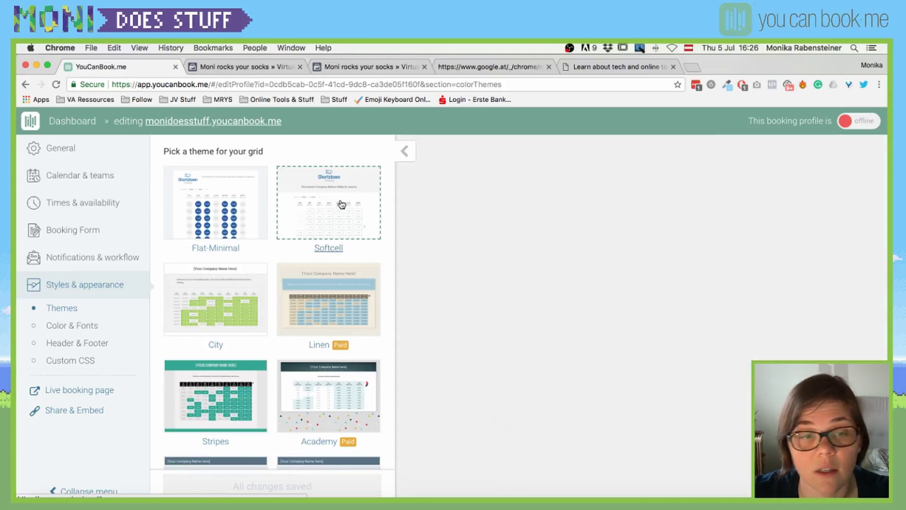
pyautogui.scroll(-3, 279, 286)
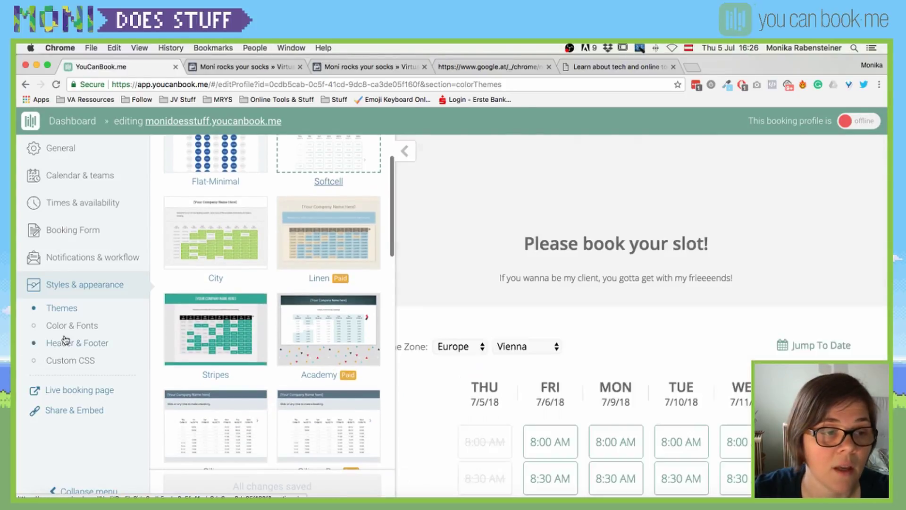
# Look through the Color & Fonts, Header & Footer and Custom CSS options in the appearance settings
pyautogui.click(85, 325)
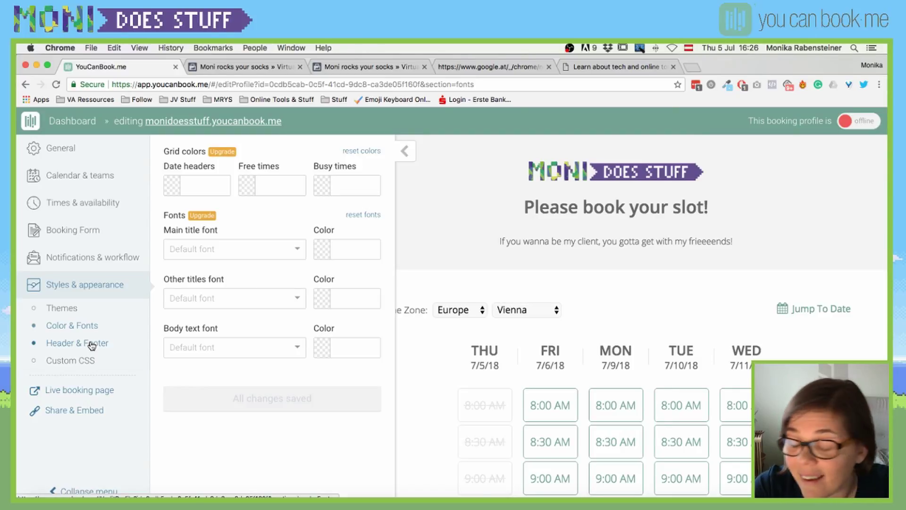
pyautogui.click(65, 348)
pyautogui.click(68, 361)
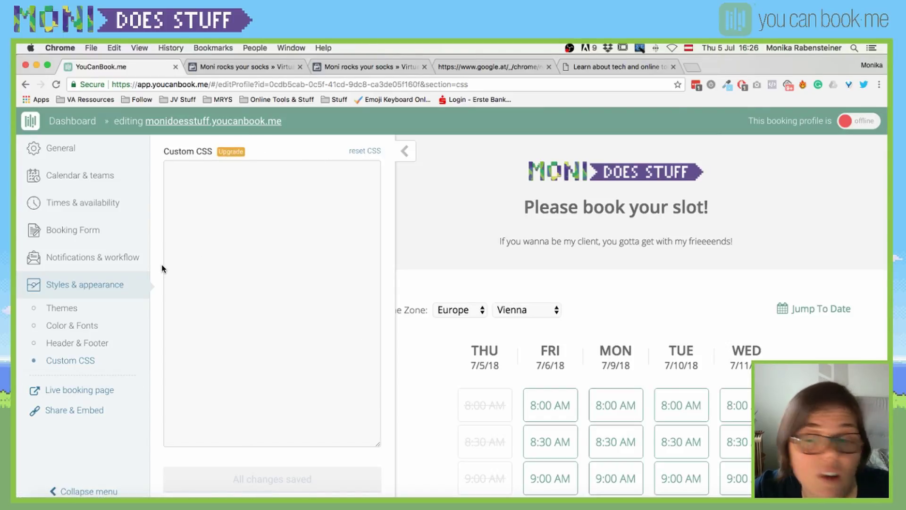
# Apply the City theme to the booking grid and save the changes
pyautogui.click(60, 311)
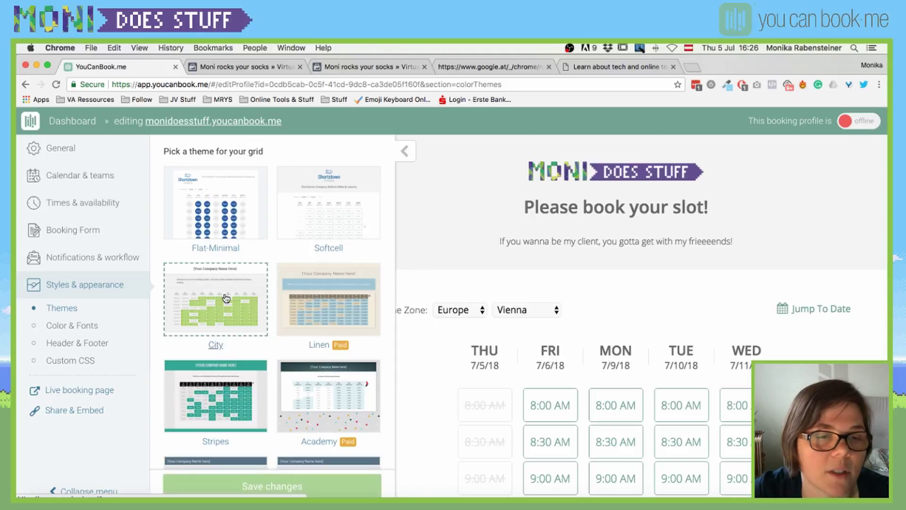
pyautogui.click(269, 484)
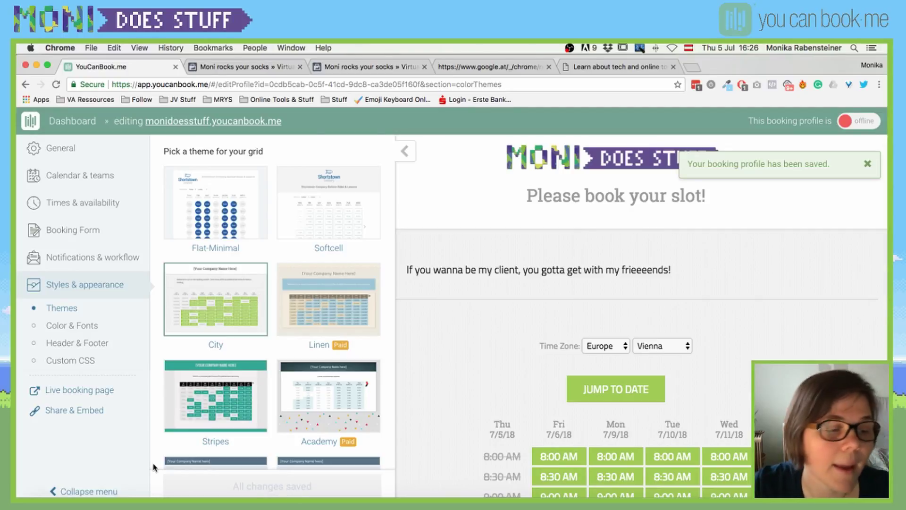
# Switch the booking profile online and view its live booking page
pyautogui.click(846, 122)
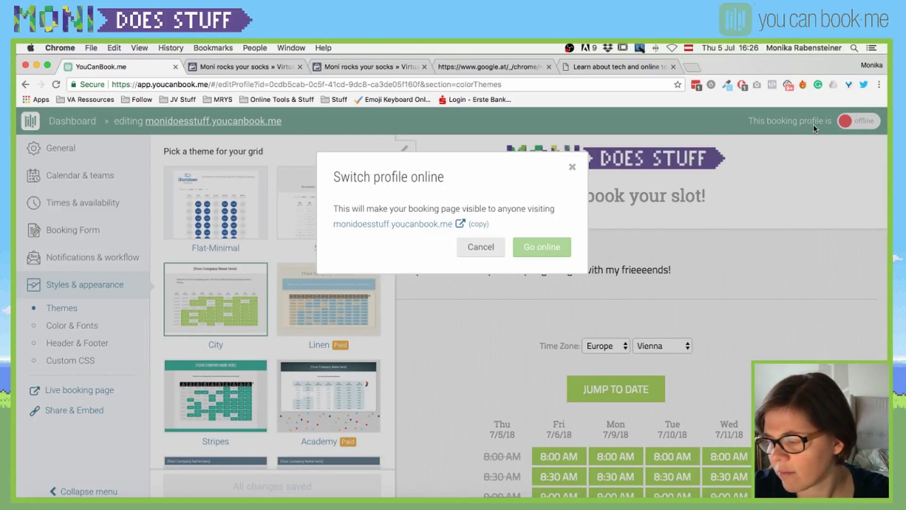
pyautogui.click(543, 255)
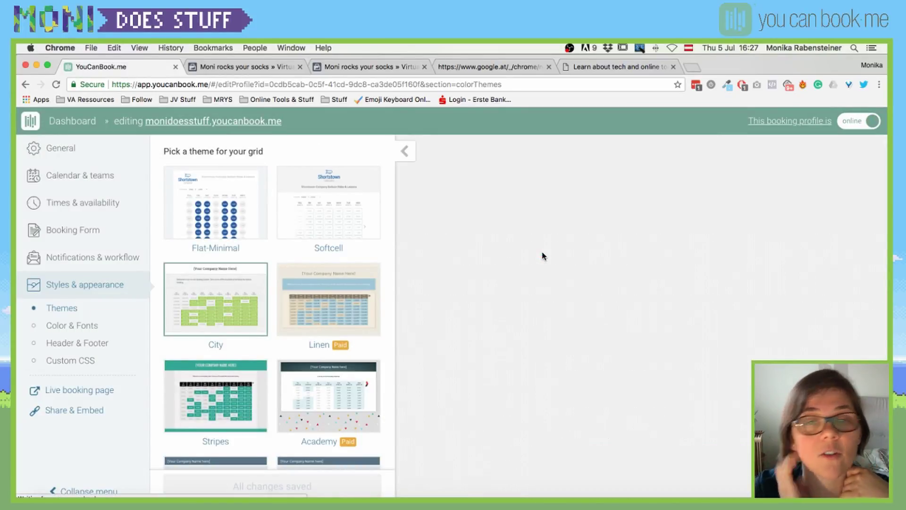
pyautogui.click(215, 121)
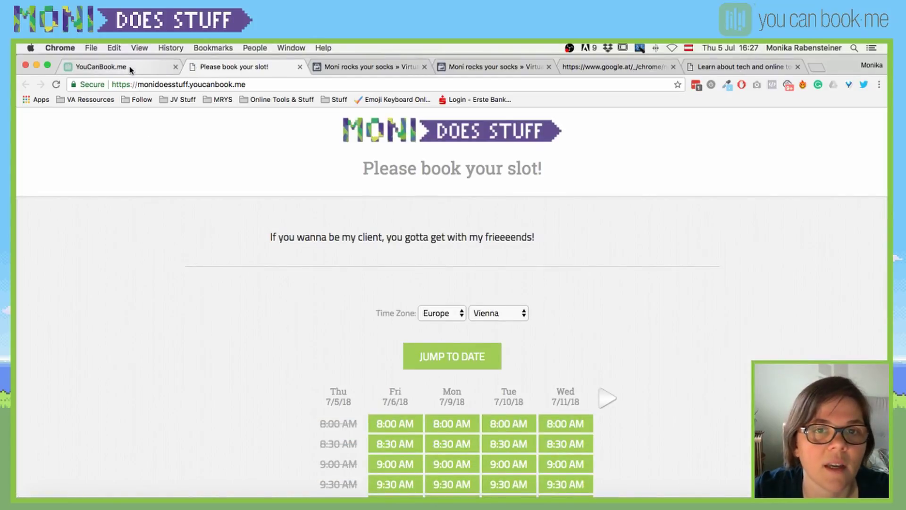
pyautogui.click(127, 66)
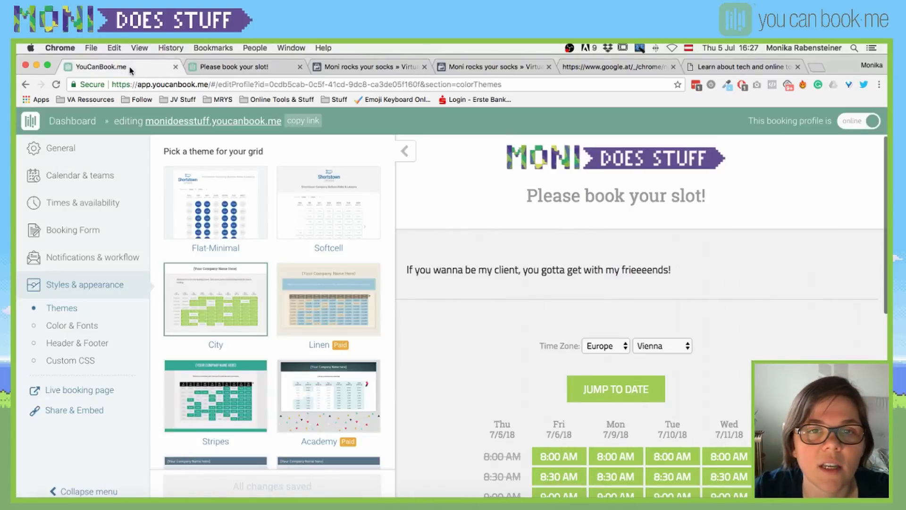
# Take the booking profile offline and reload the live booking page to check what visitors see
pyautogui.click(871, 121)
pyautogui.click(517, 255)
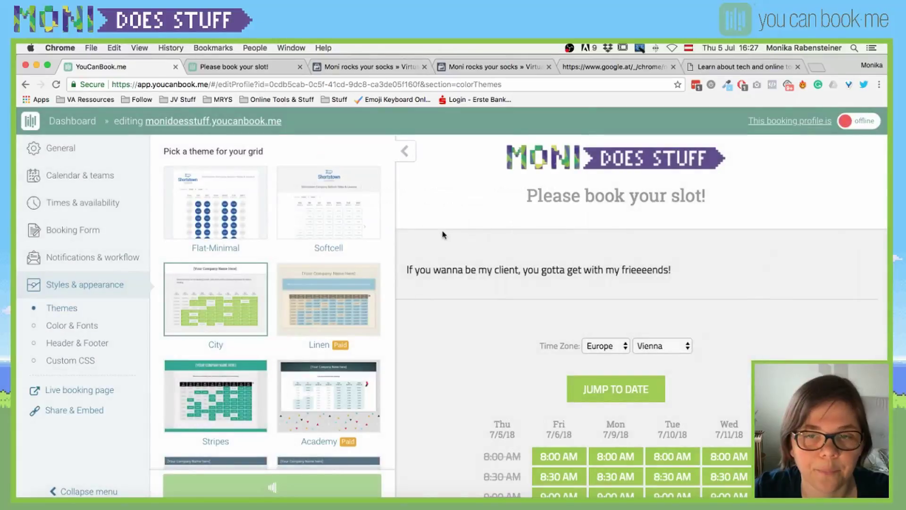
pyautogui.click(270, 67)
pyautogui.press('super+r')
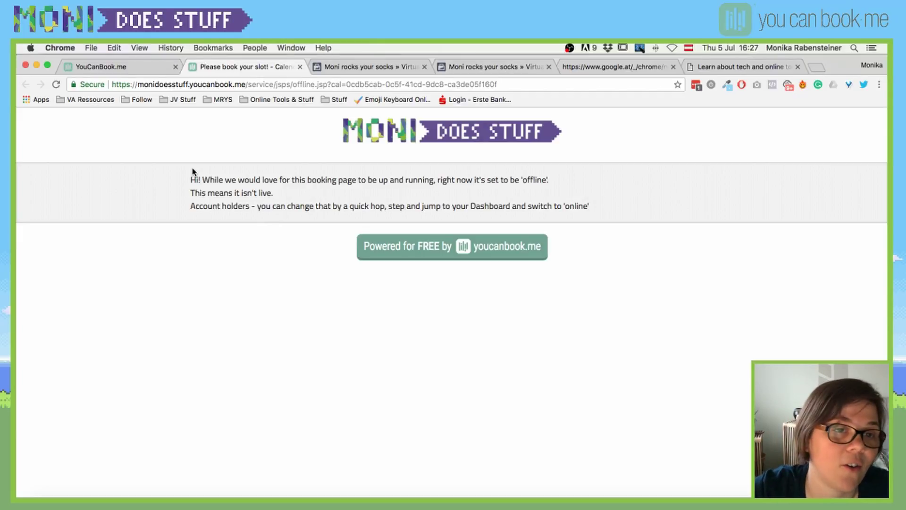
# Return to the profile editor and switch the booking profile back online
pyautogui.click(121, 66)
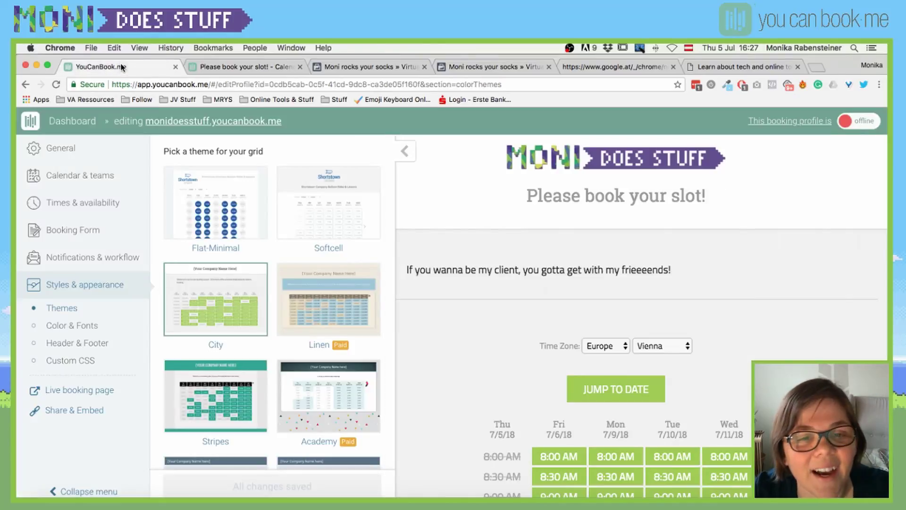
pyautogui.click(854, 123)
pyautogui.click(543, 246)
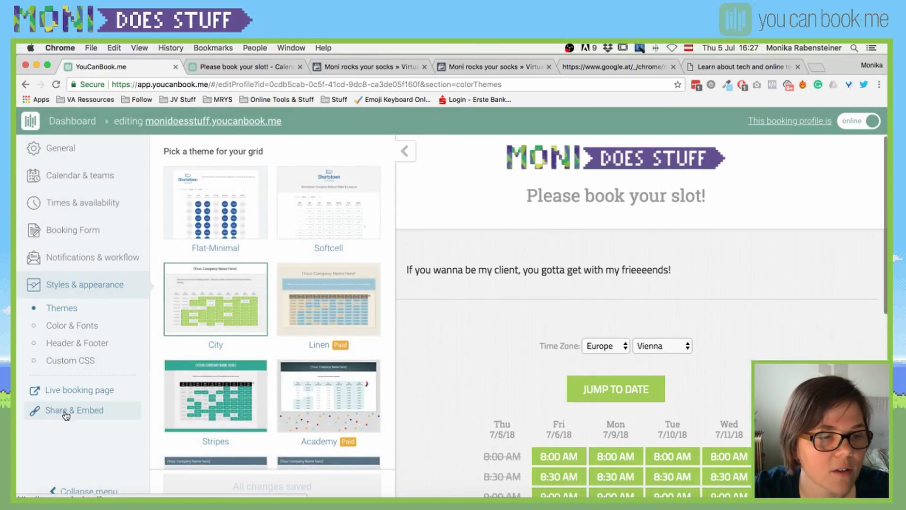
# Review the sharing options for the booking page: URL, Embed, WordPress, Social and Button
pyautogui.click(66, 412)
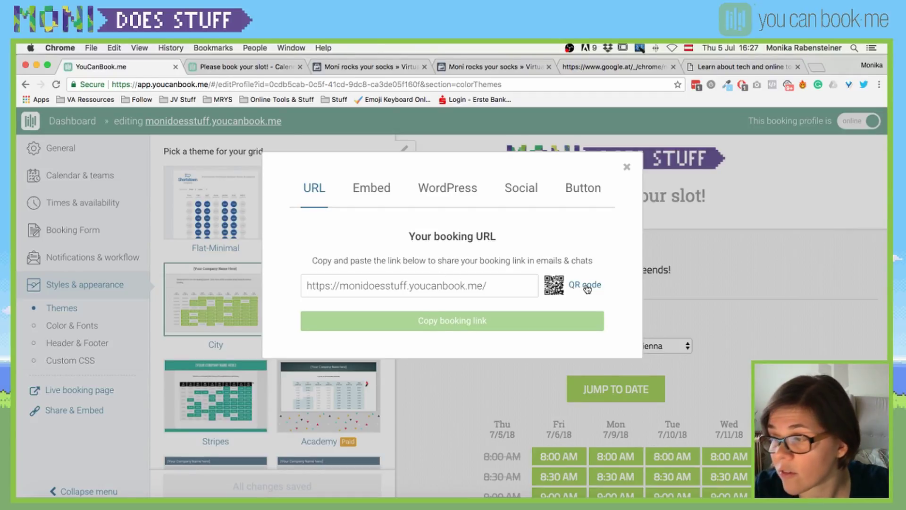
pyautogui.click(355, 193)
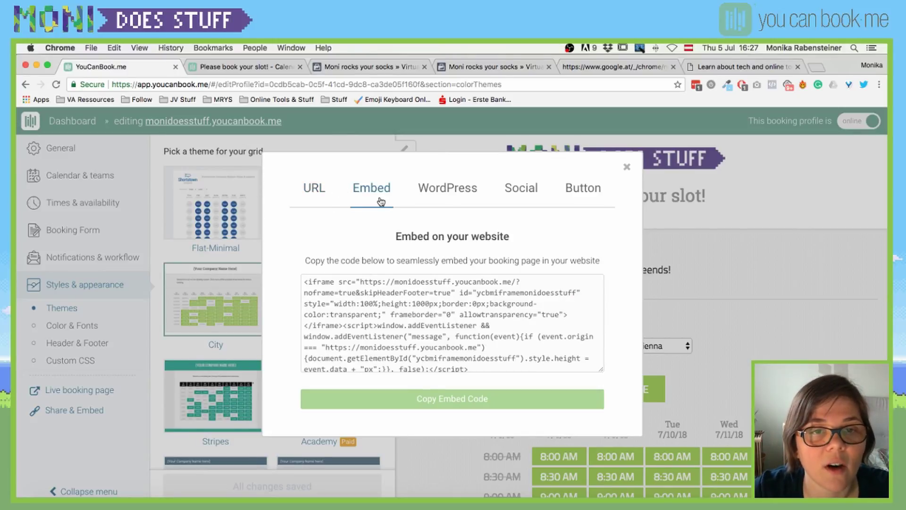
pyautogui.click(358, 299)
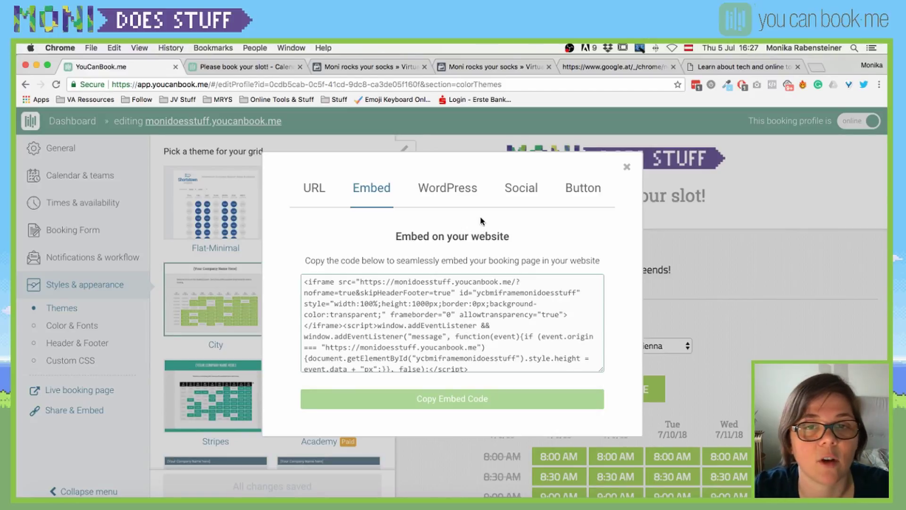
pyautogui.click(441, 189)
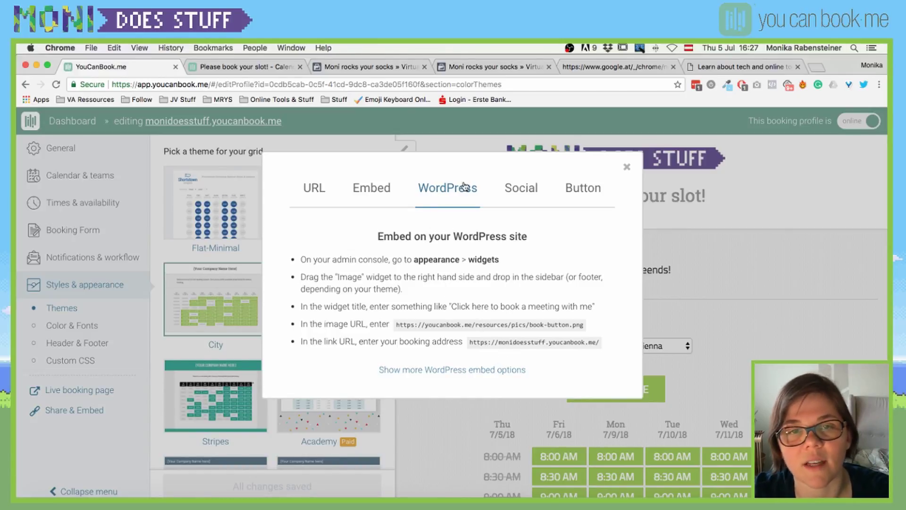
pyautogui.click(541, 190)
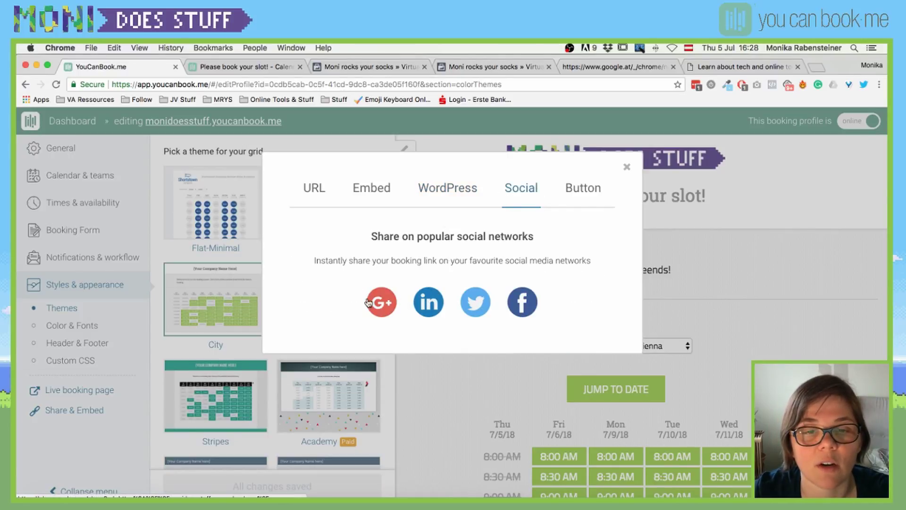
pyautogui.click(581, 188)
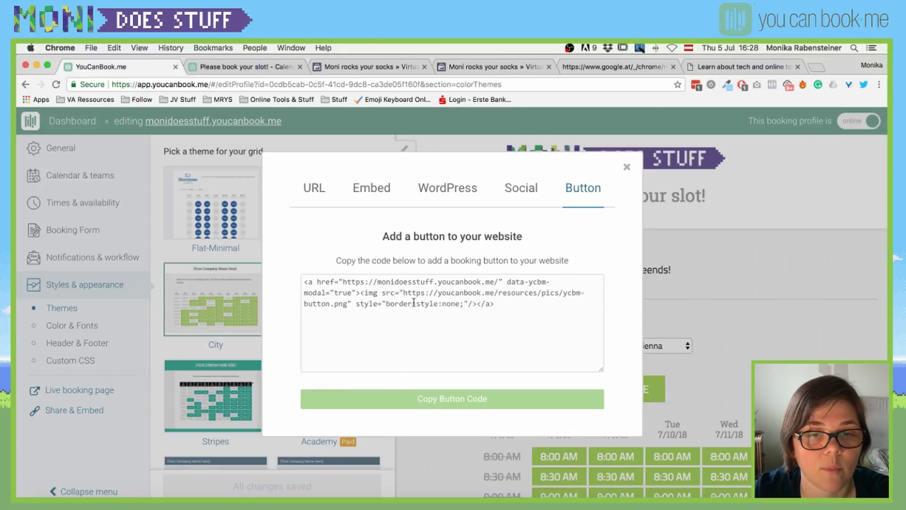
# Open the image address from the booking button code in a new browser tab
pyautogui.moveTo(403, 292); pyautogui.dragTo(334, 303)
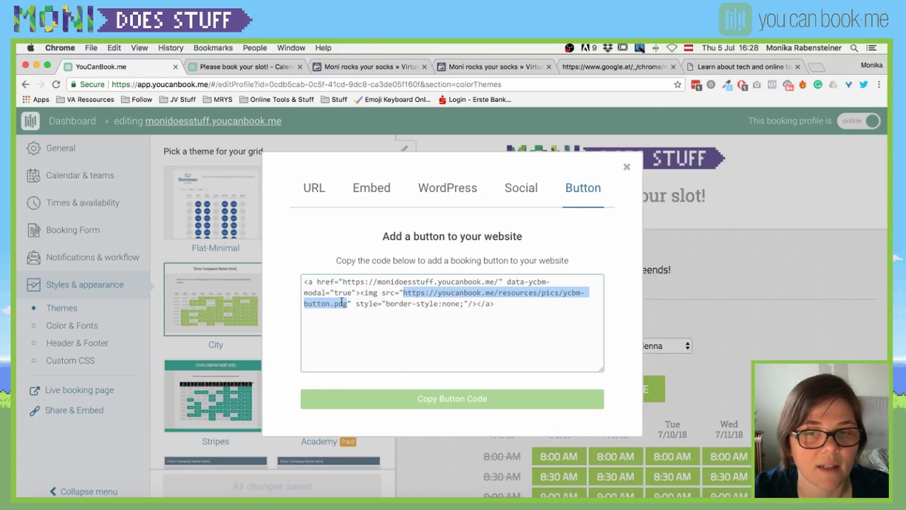
pyautogui.press('super+c')
pyautogui.press('super+t')
pyautogui.press('super+v')
pyautogui.press('Return')
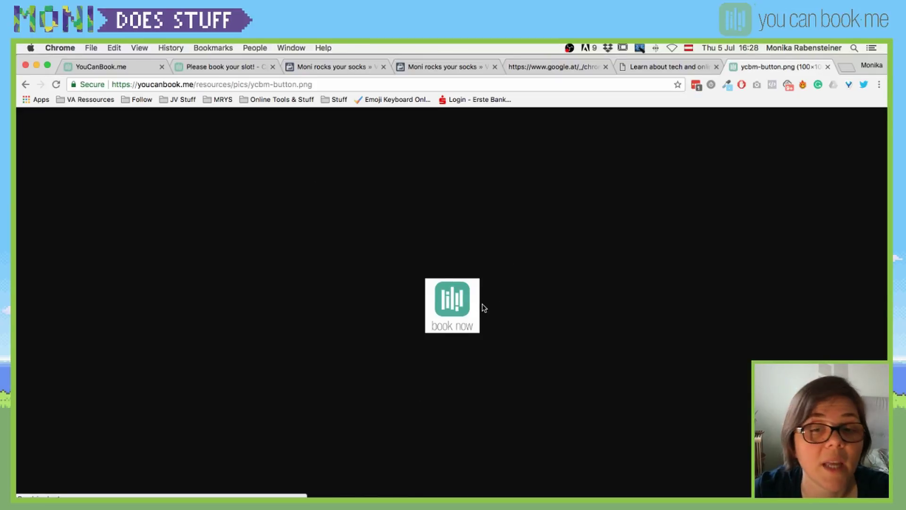
# Compare the booking button's image with its code, and close the sharing options
pyautogui.click(204, 66)
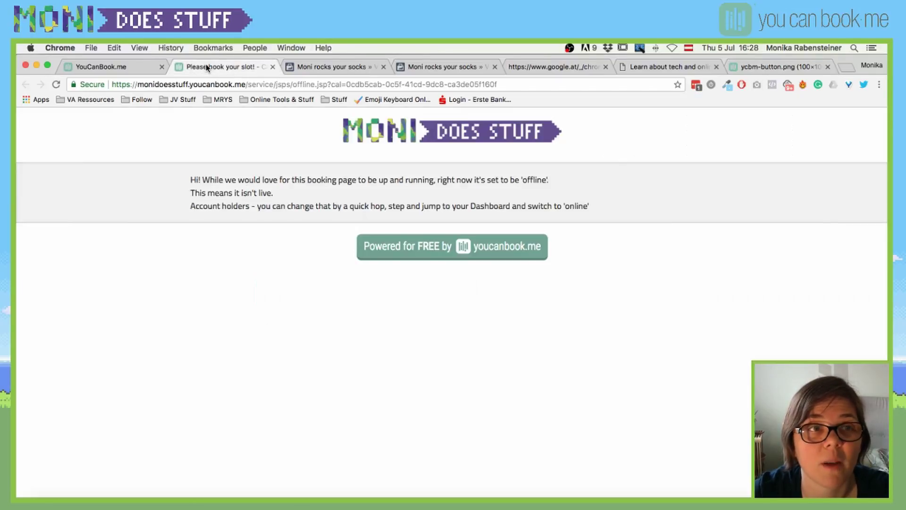
pyautogui.click(118, 66)
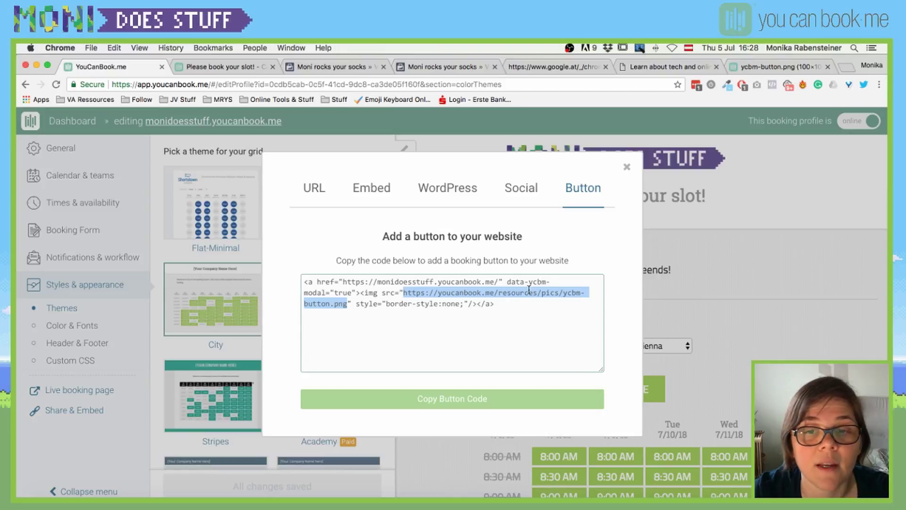
pyautogui.click(783, 67)
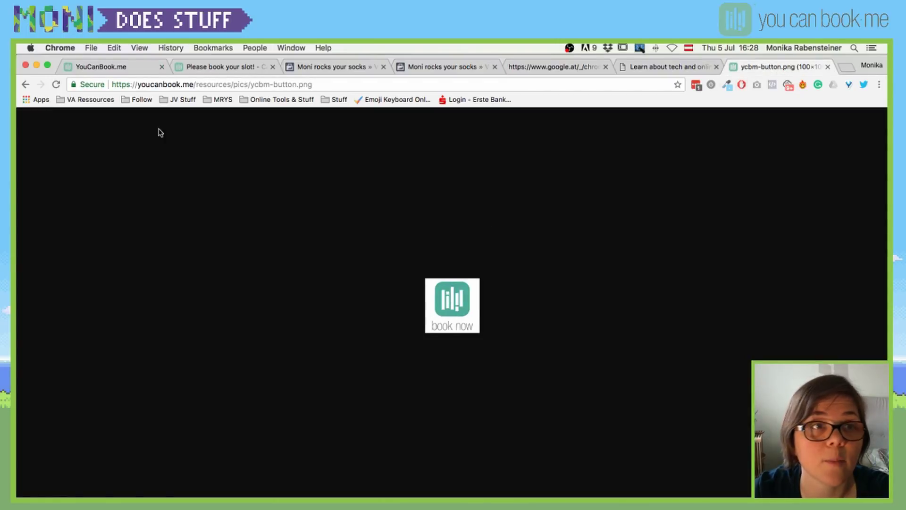
pyautogui.click(175, 67)
pyautogui.click(101, 66)
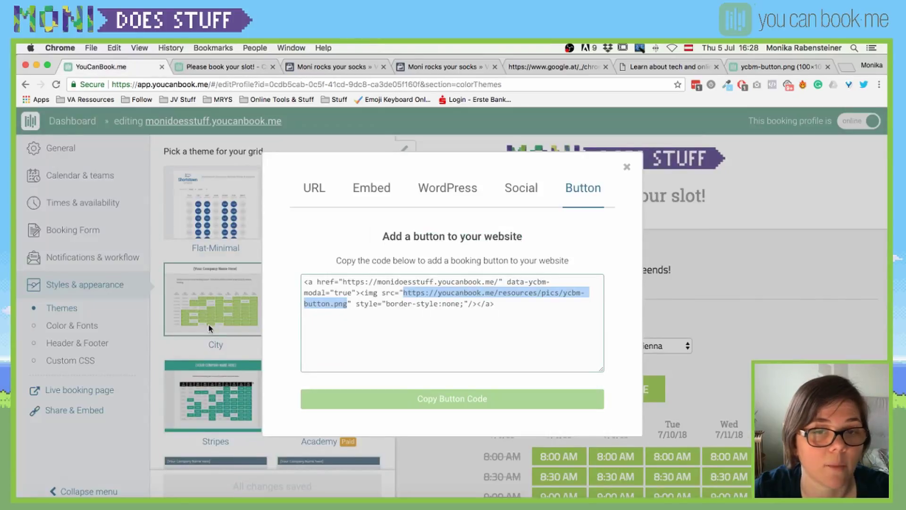
pyautogui.click(627, 168)
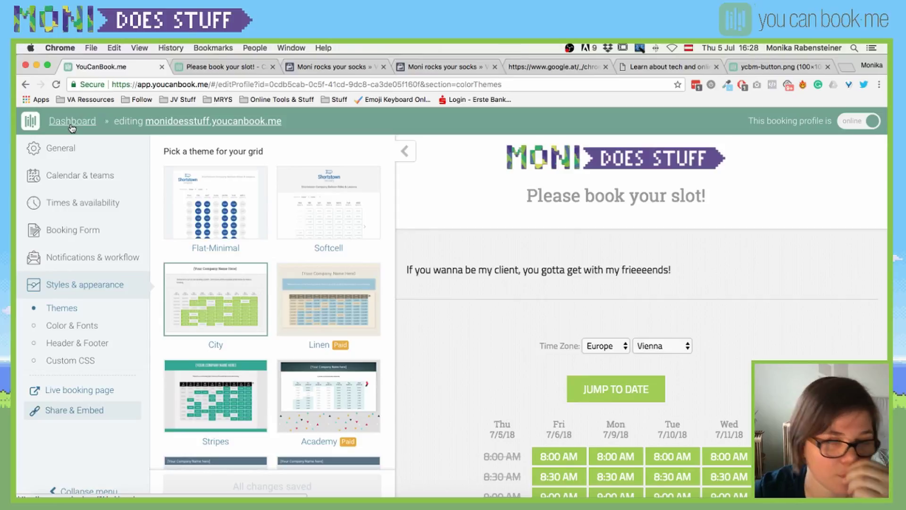
# Check the profile's bookings list from the dashboard and return to the dashboard
pyautogui.click(71, 124)
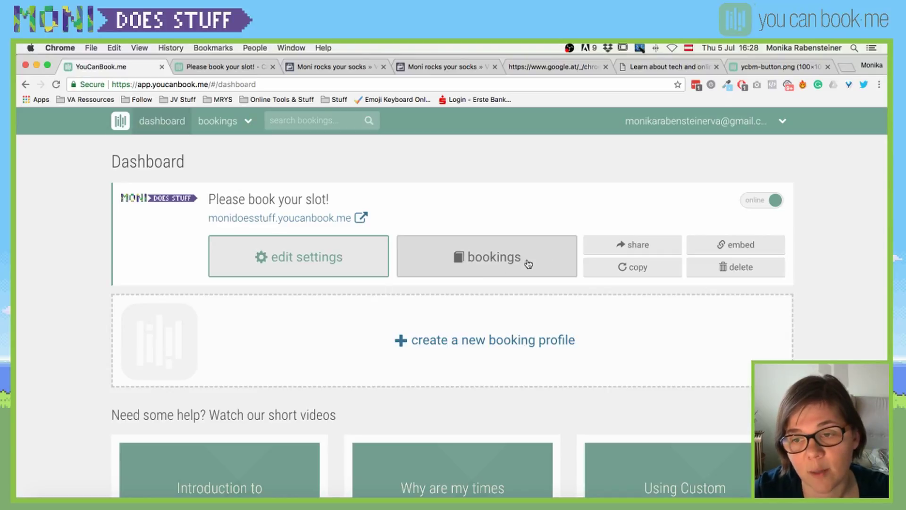
pyautogui.click(487, 261)
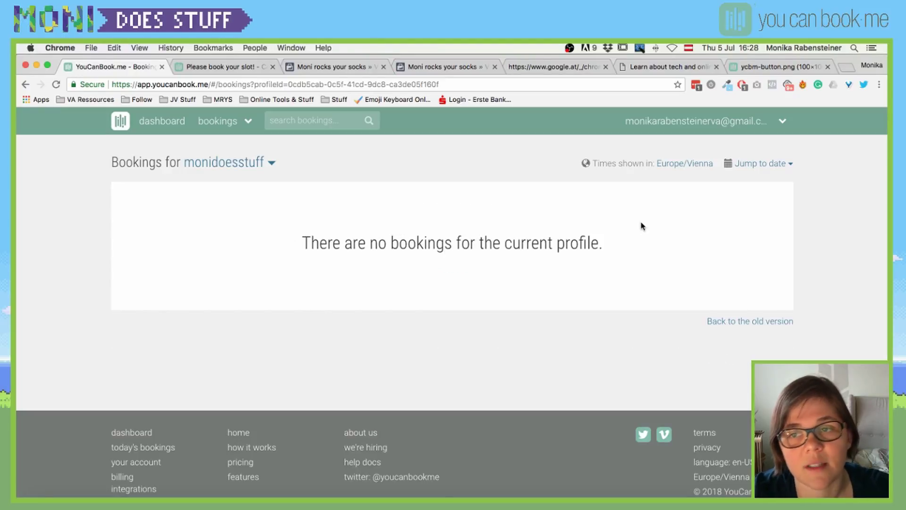
pyautogui.click(159, 118)
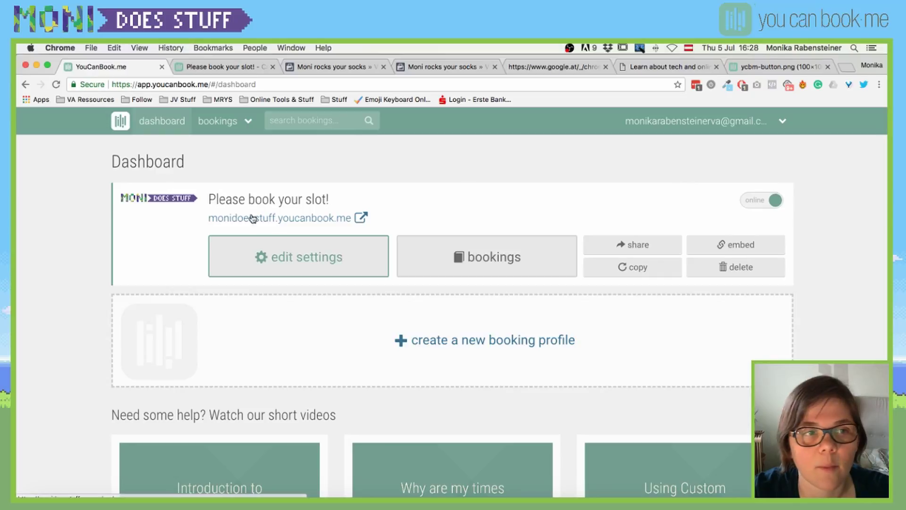
# Try to create another booking profile and dismiss the upgrade offer
pyautogui.scroll(-1, 543, 291)
pyautogui.click(455, 293)
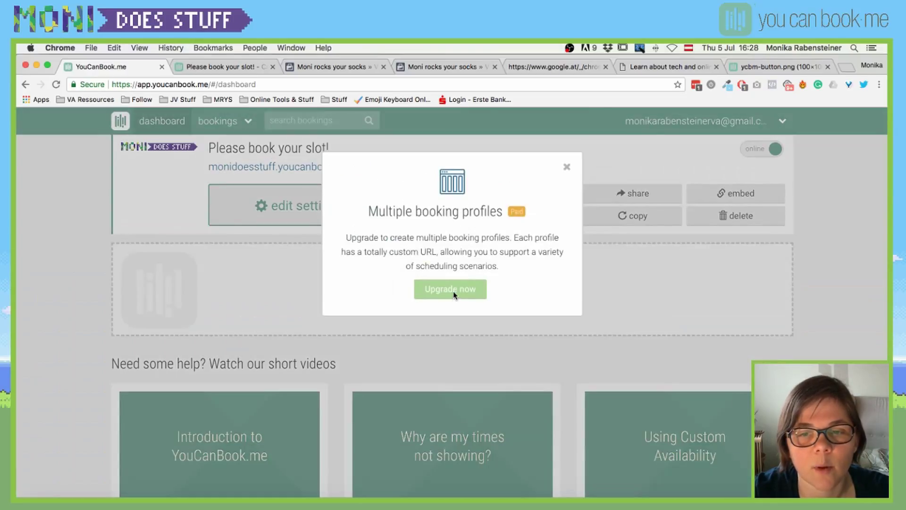
pyautogui.click(567, 169)
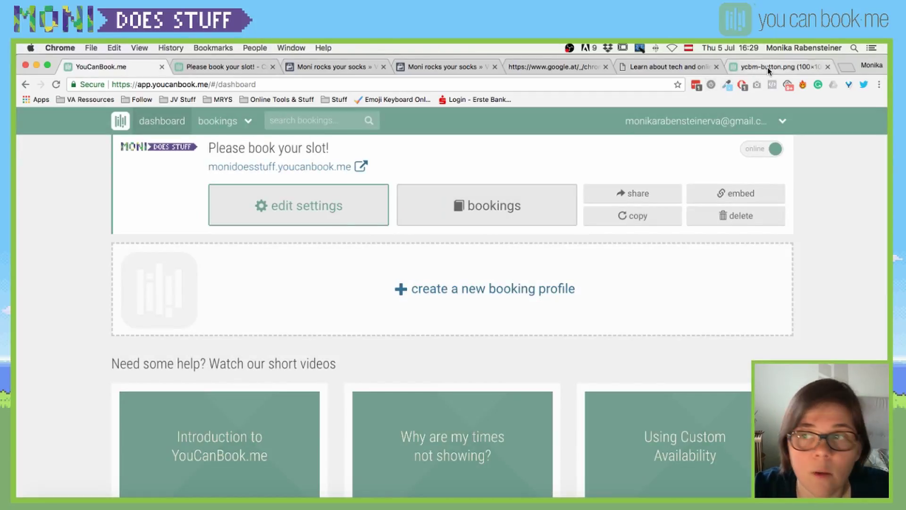
# Open the account's integrations page and review the additional calendar accounts and services that can be connected
pyautogui.click(784, 126)
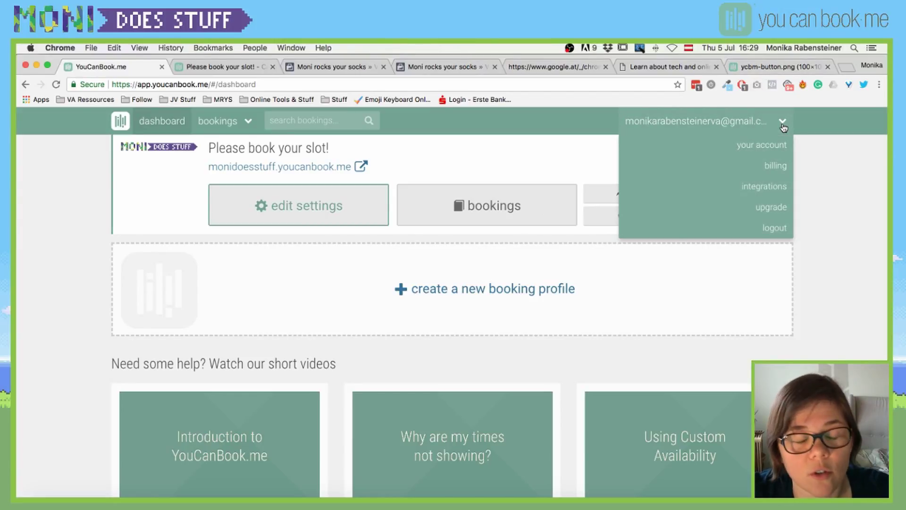
pyautogui.click(768, 188)
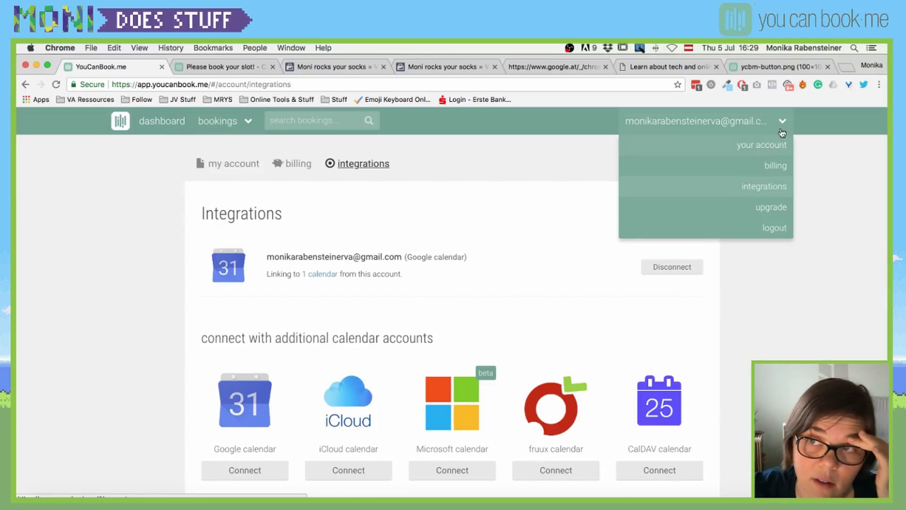
pyautogui.scroll(-7, 775, 340)
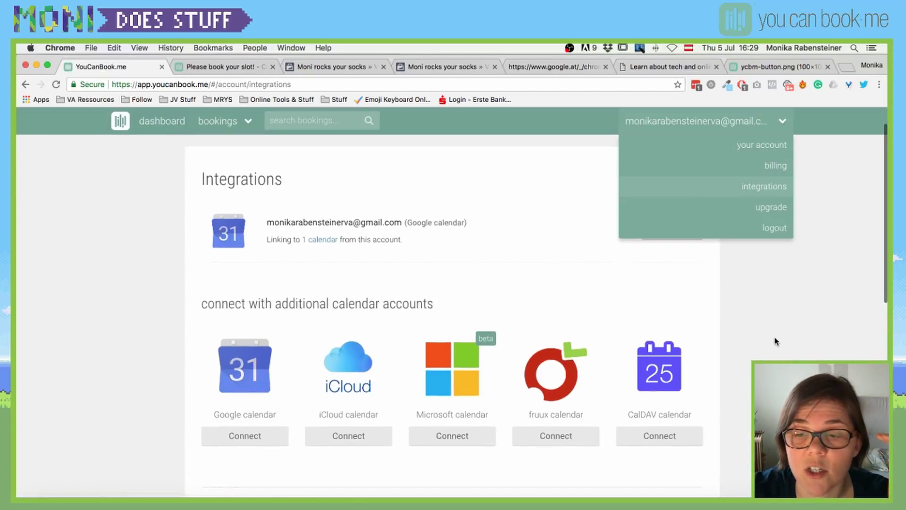
pyautogui.scroll(-3, 83, 357)
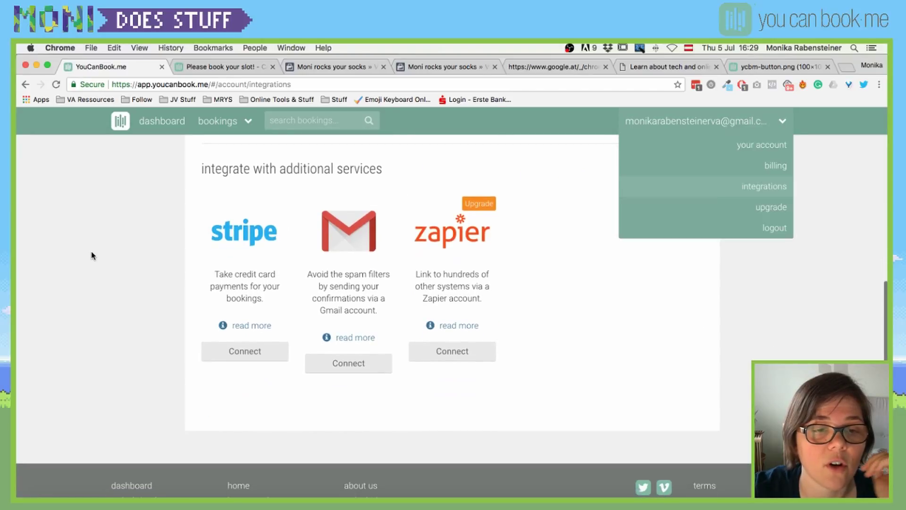
pyautogui.click(93, 258)
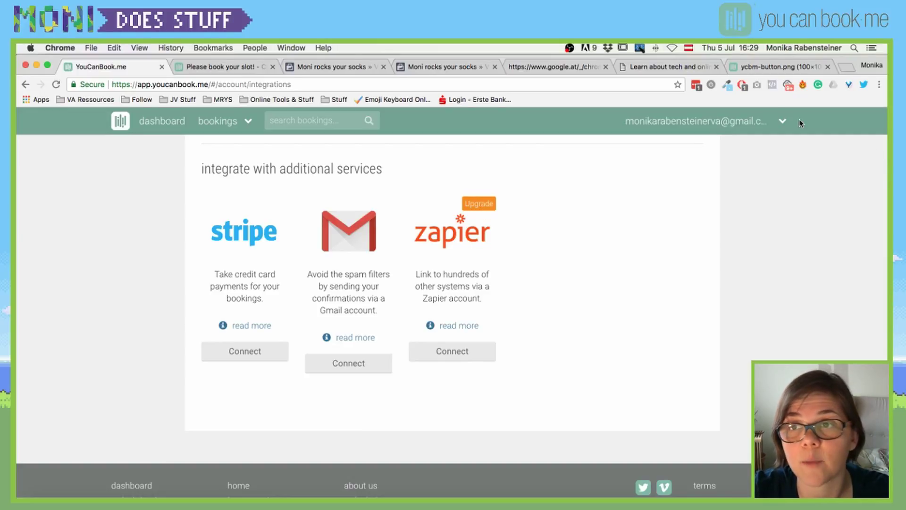
# Check the account's billing page, and open the upgrade page to review the paid subscription plans
pyautogui.click(767, 121)
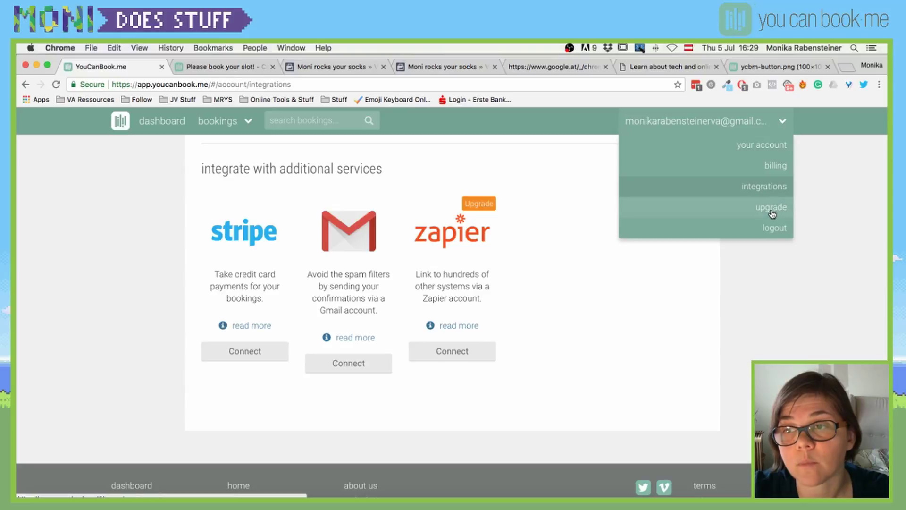
pyautogui.click(779, 166)
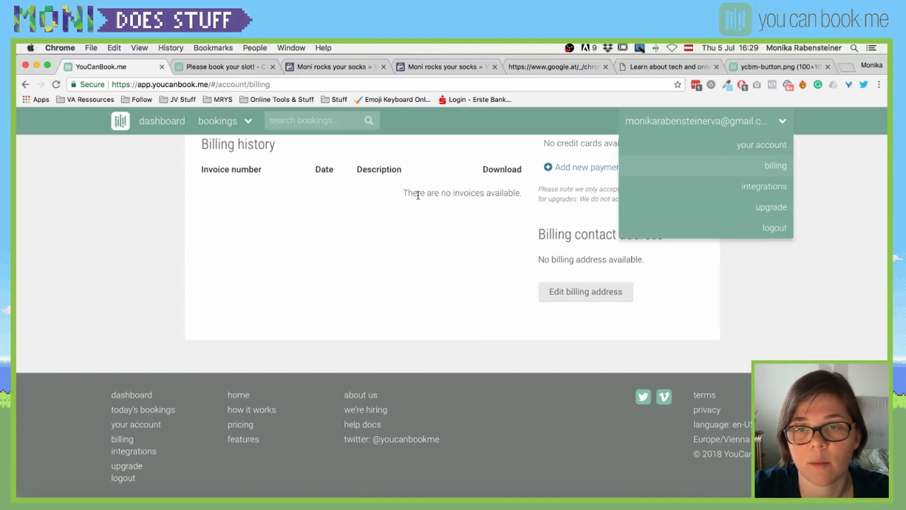
pyautogui.click(778, 207)
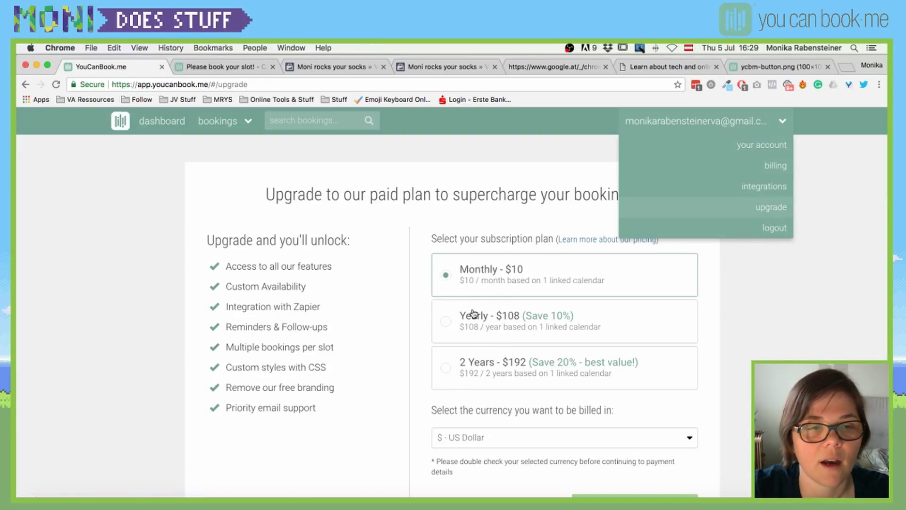
pyautogui.click(386, 247)
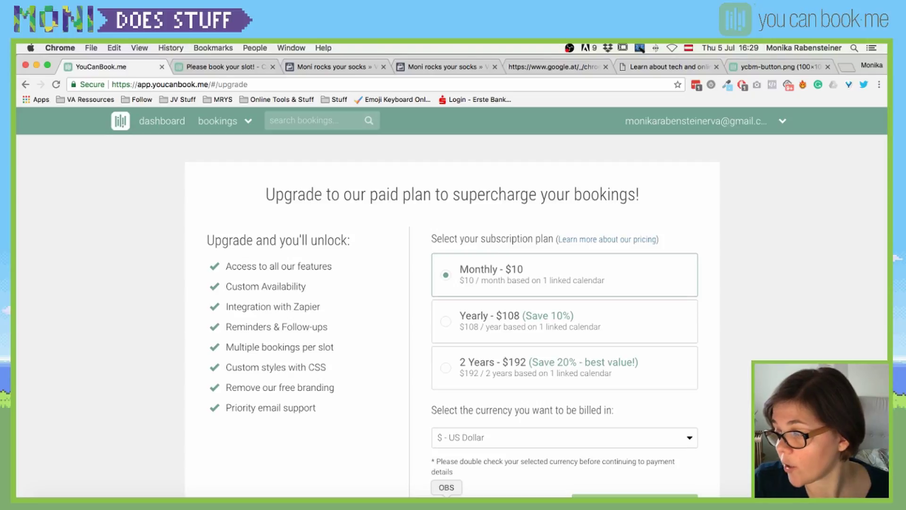
# Switch to OBS to reach the list of streaming scenes
pyautogui.click(447, 501)
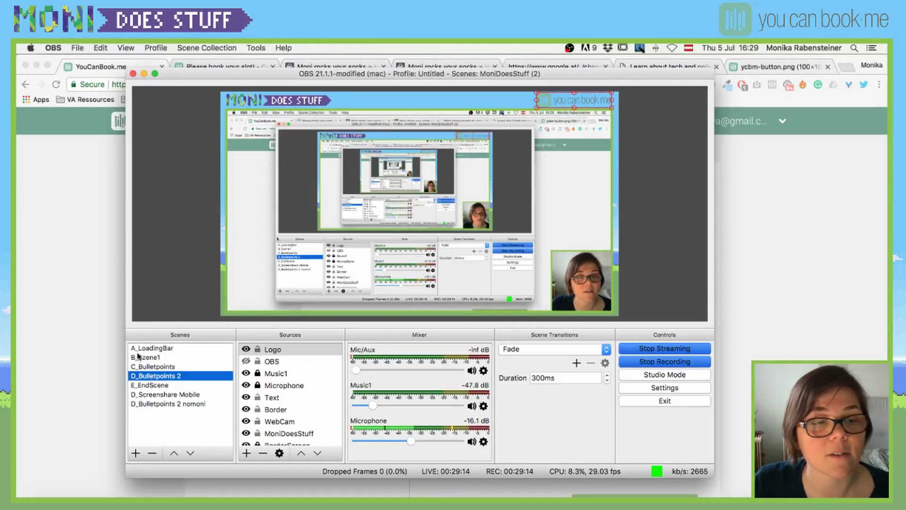